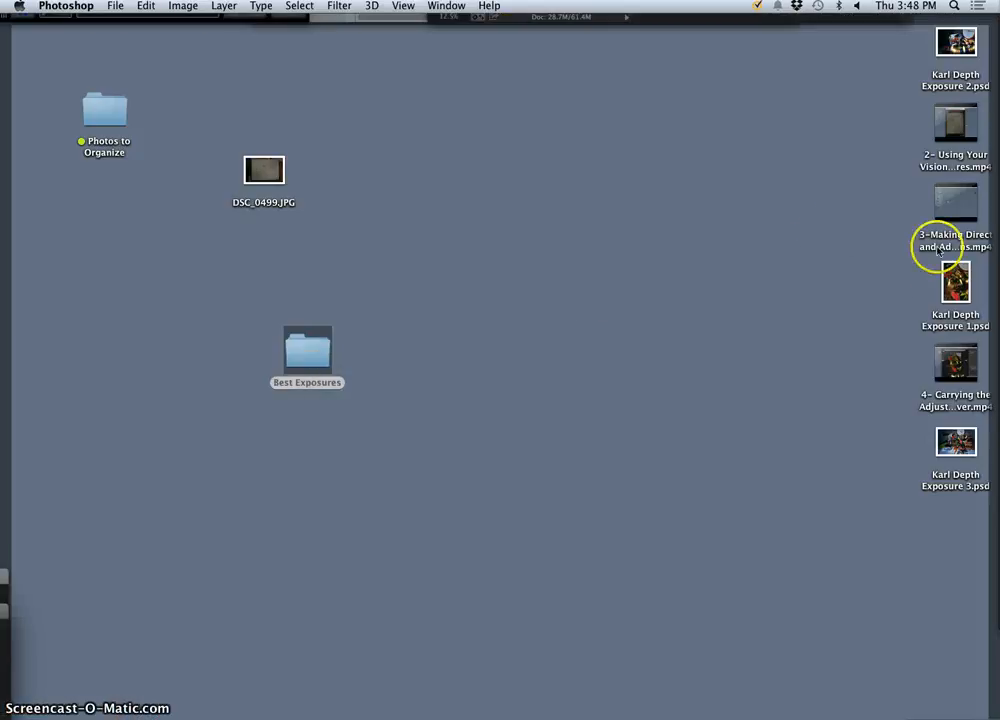
Gather the three Depth Exposure PSD files into a column in the middle of the desktop.
left_click(868, 427)
left_click_drag(944, 441, 609, 356)
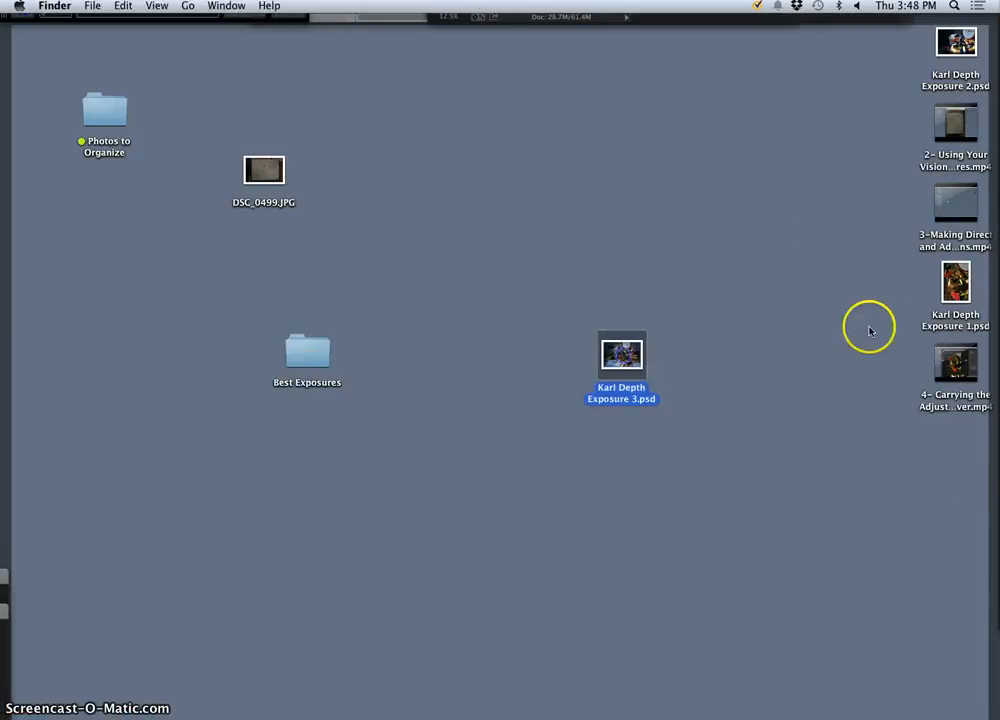
left_click_drag(945, 285, 605, 155)
left_click_drag(972, 48, 644, 252)
left_click(547, 268)
Create a new desktop folder named Processed Exposures.
right_click(404, 243)
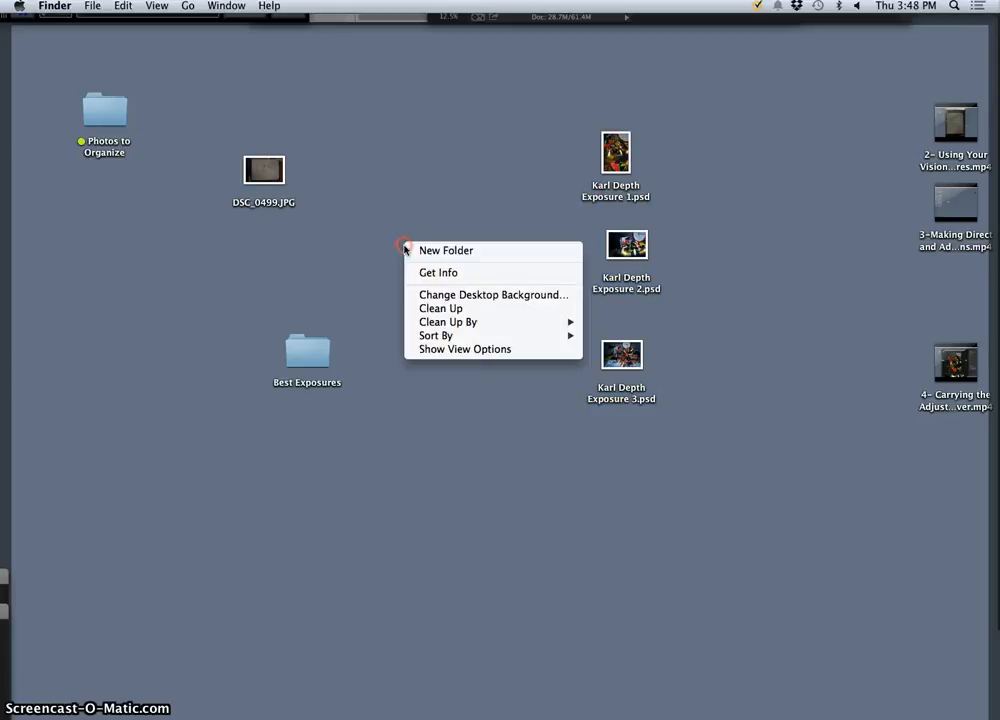
left_click(431, 258)
right_click(417, 244)
left_click(429, 250)
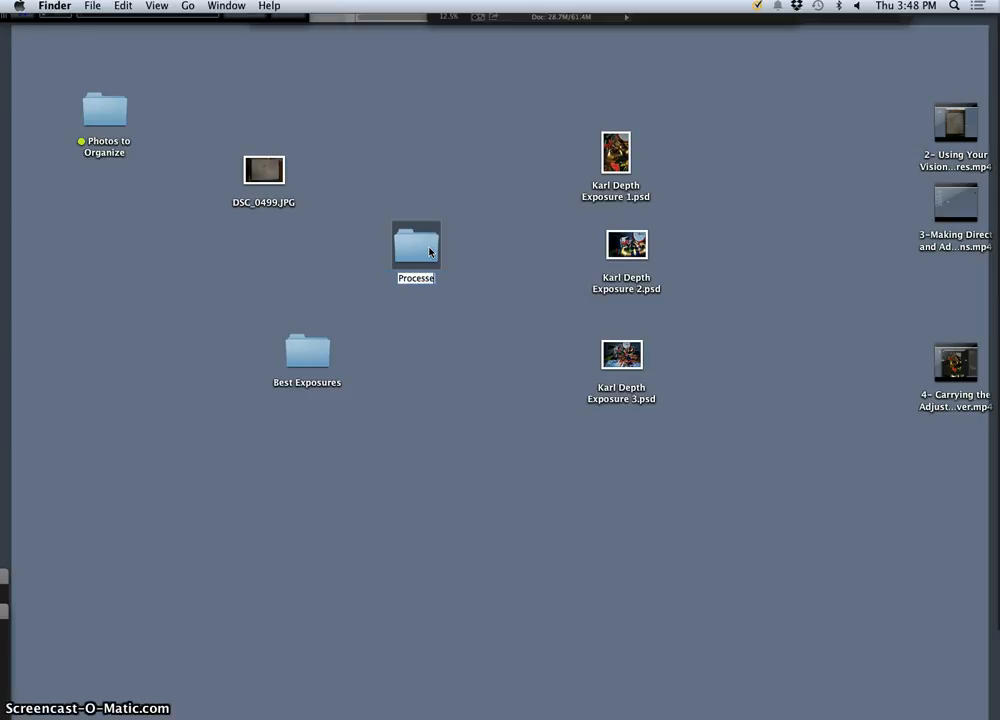
type("Exposures")
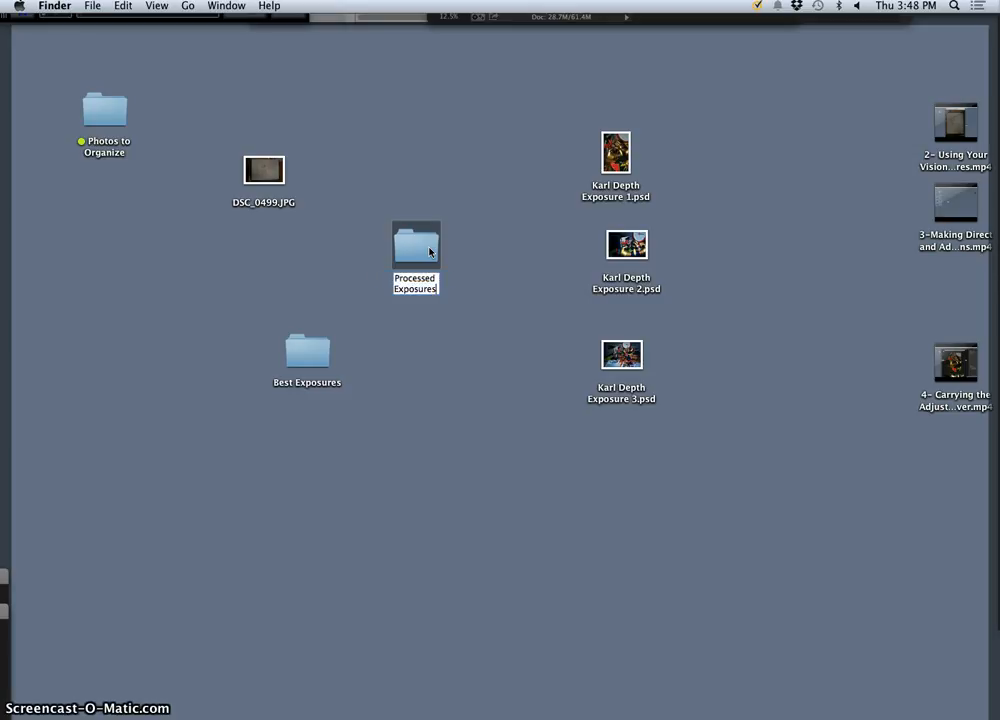
left_click(468, 246)
Move the three Depth Exposure PSD files together into the Processed Exposures folder.
left_click_drag(564, 138, 632, 363)
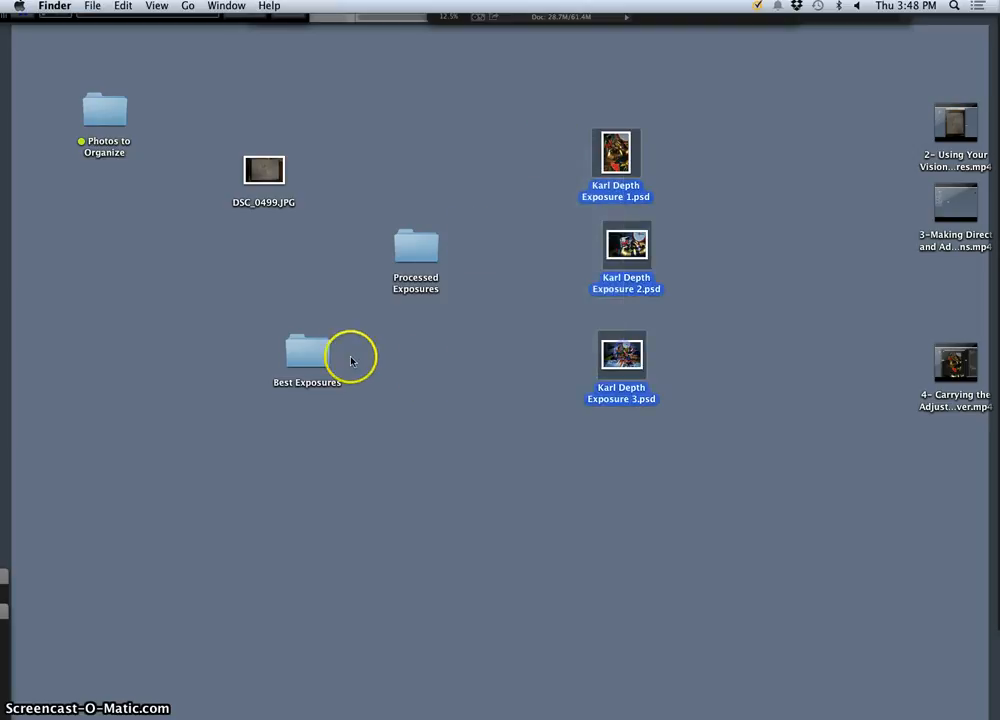
left_click_drag(630, 198, 422, 250)
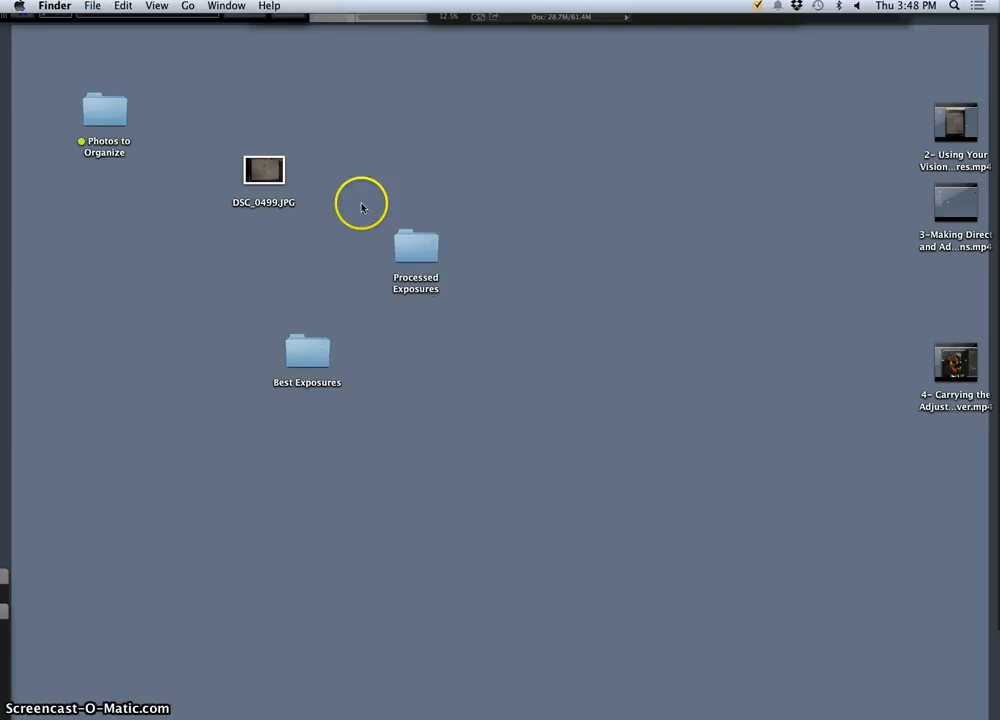
View the storyboard sketch DSC_0499.JPG in Preview and close it.
double_click(275, 175)
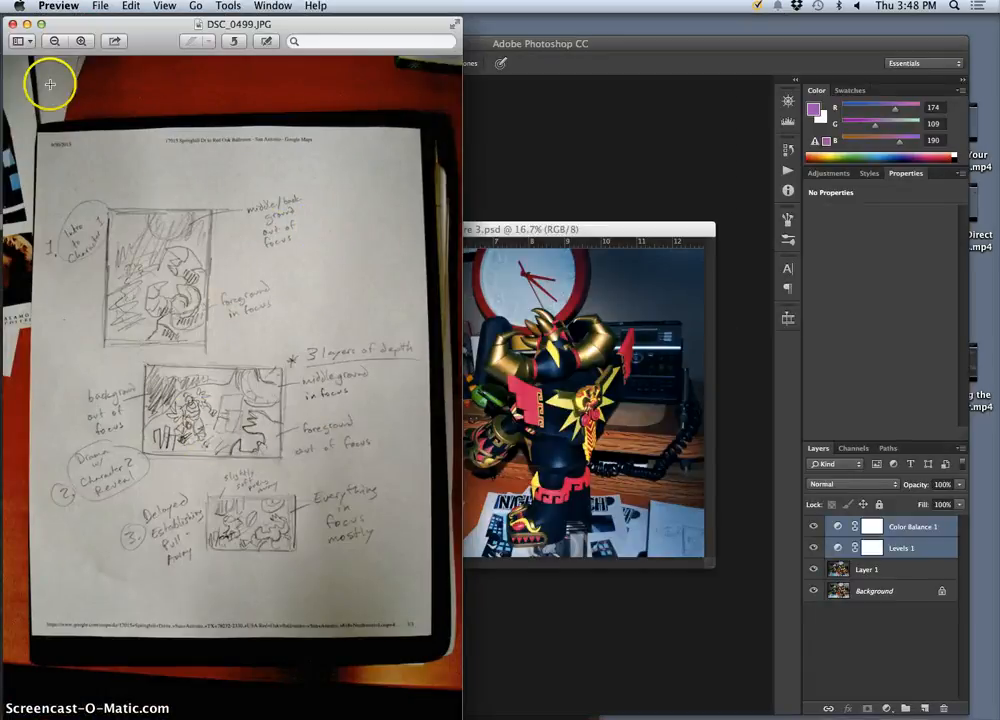
left_click(12, 24)
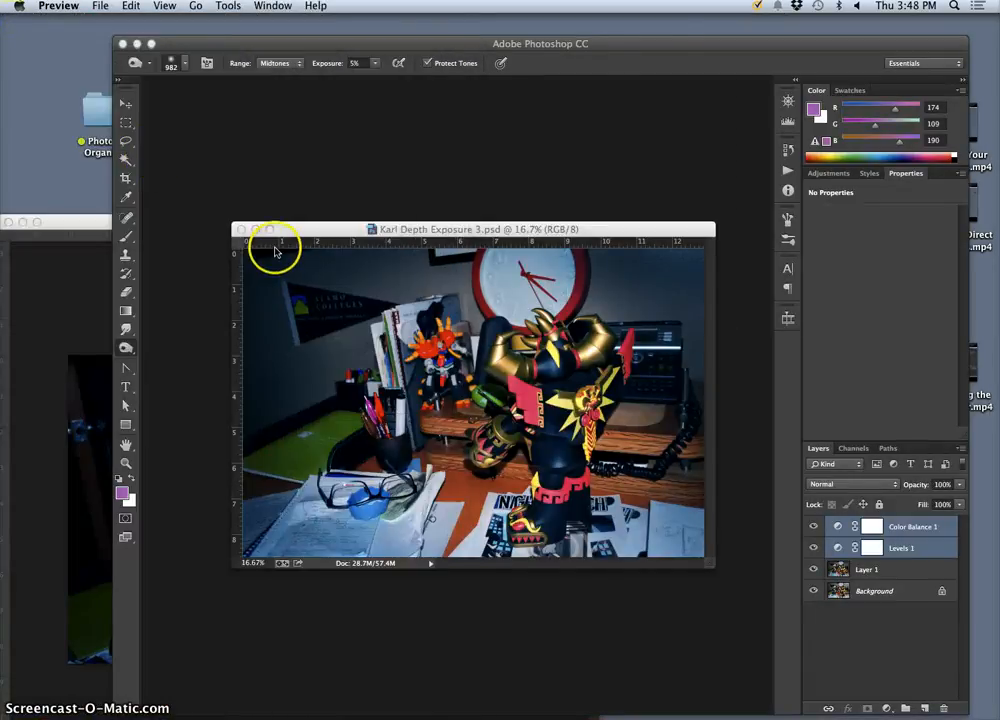
Open the Processed Exposures folder from the desktop and display its files as icons.
key("F11")
double_click(415, 248)
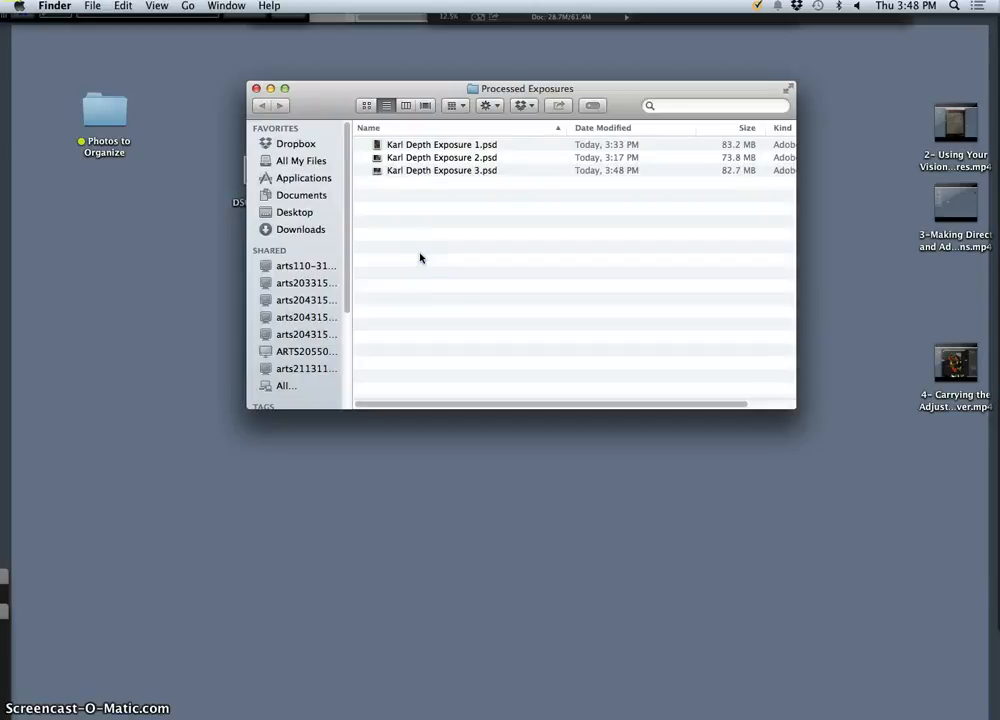
left_click(384, 107)
left_click(366, 106)
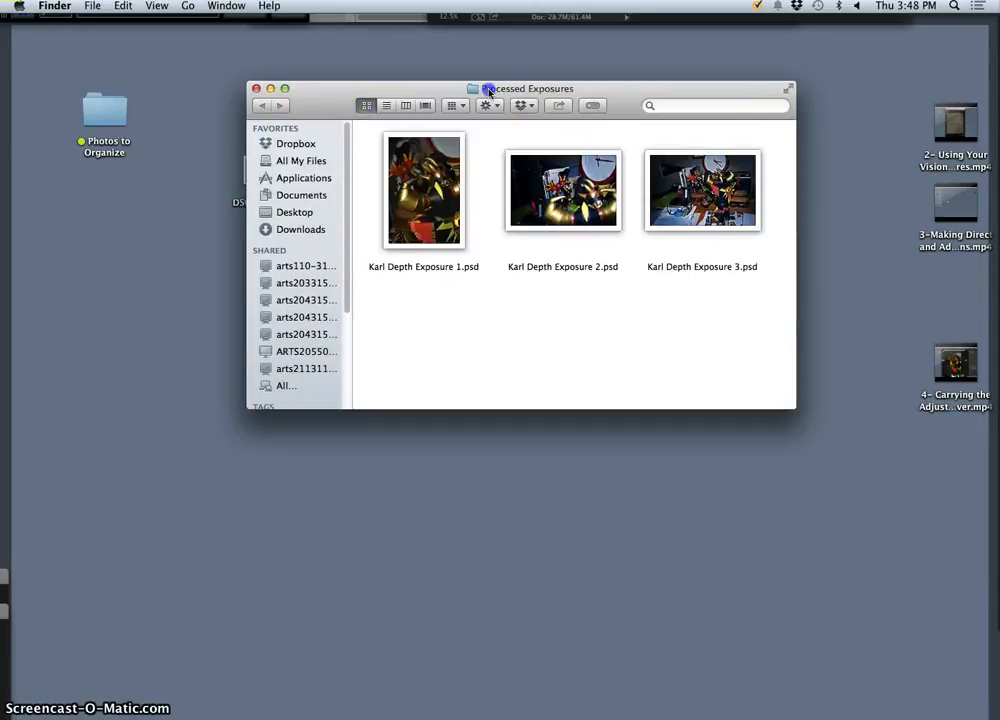
Reposition the Processed Exposures window and enlarge it to fill most of the screen.
left_click_drag(487, 89, 313, 76)
left_click_drag(634, 410, 963, 713)
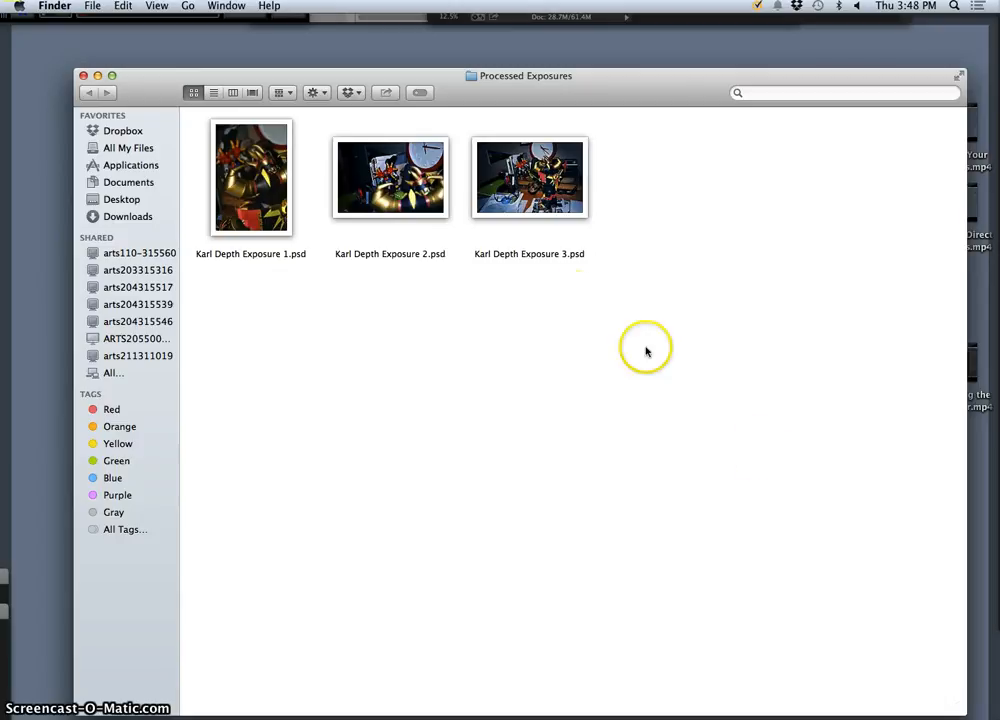
left_click_drag(410, 80, 374, 52)
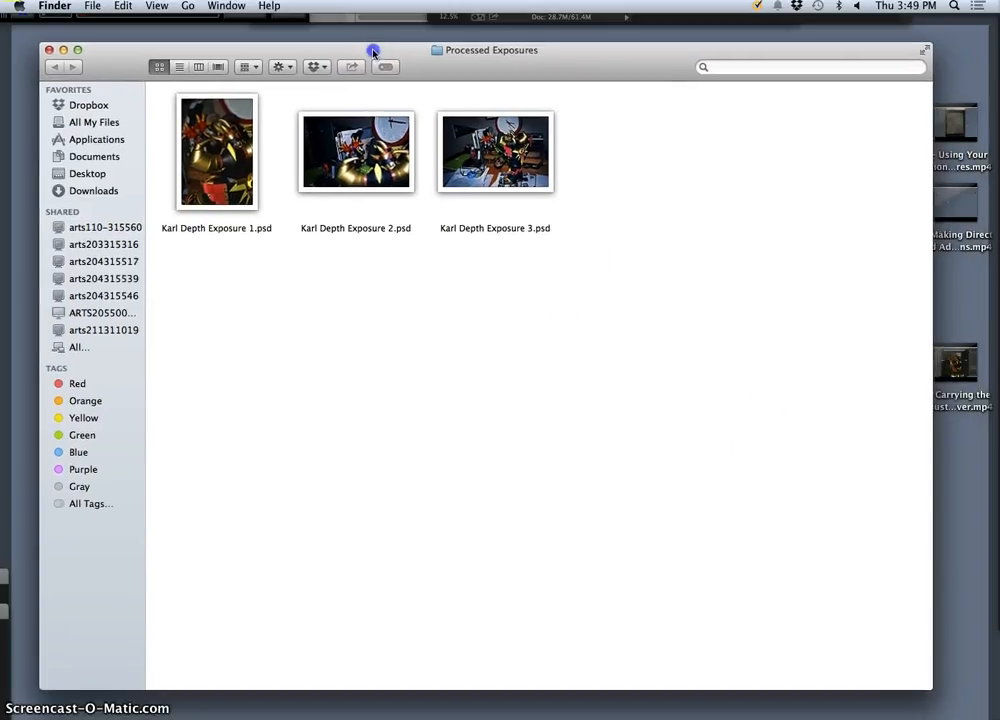
Set the folder's icon size to 304 × 304 in its view options and move the options window aside.
left_click(325, 69)
left_click(282, 67)
left_click(282, 67)
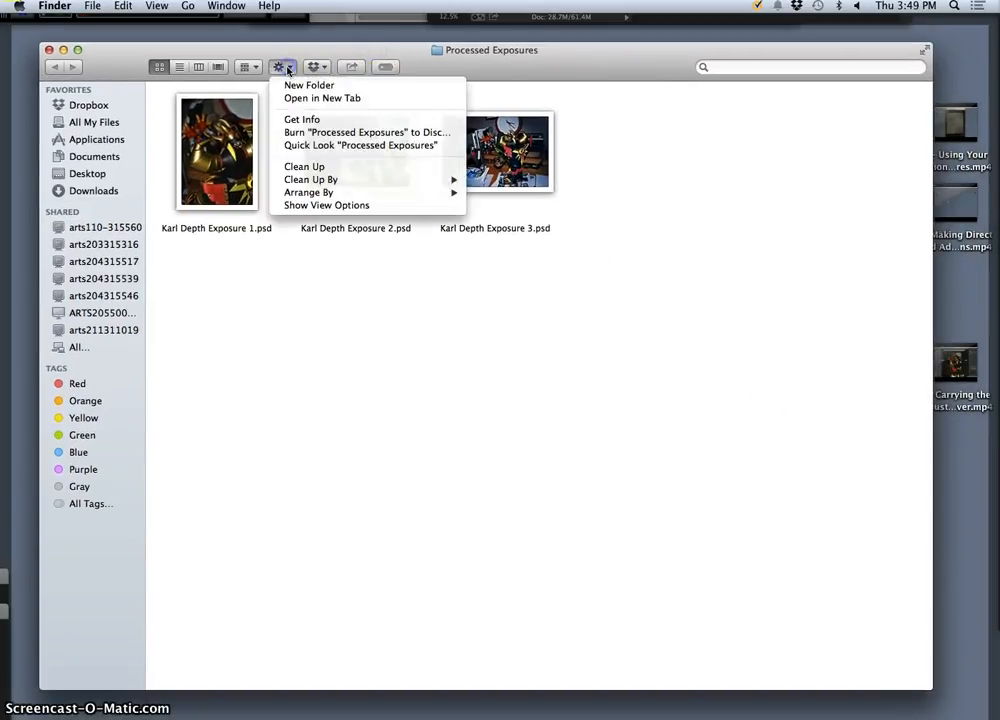
left_click(352, 206)
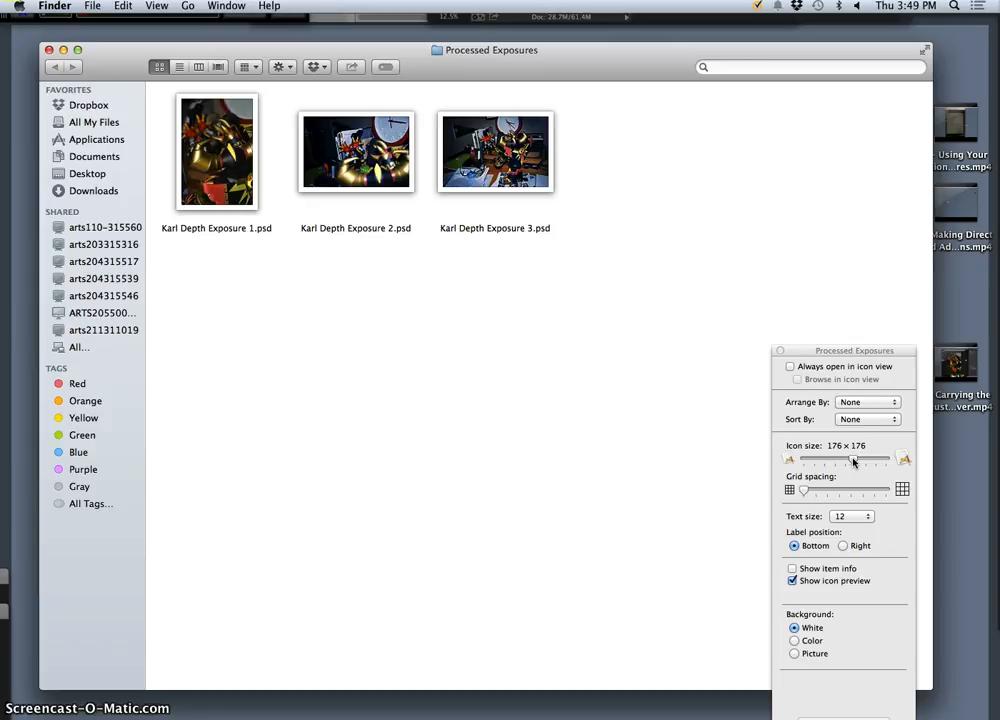
left_click_drag(853, 461, 870, 462)
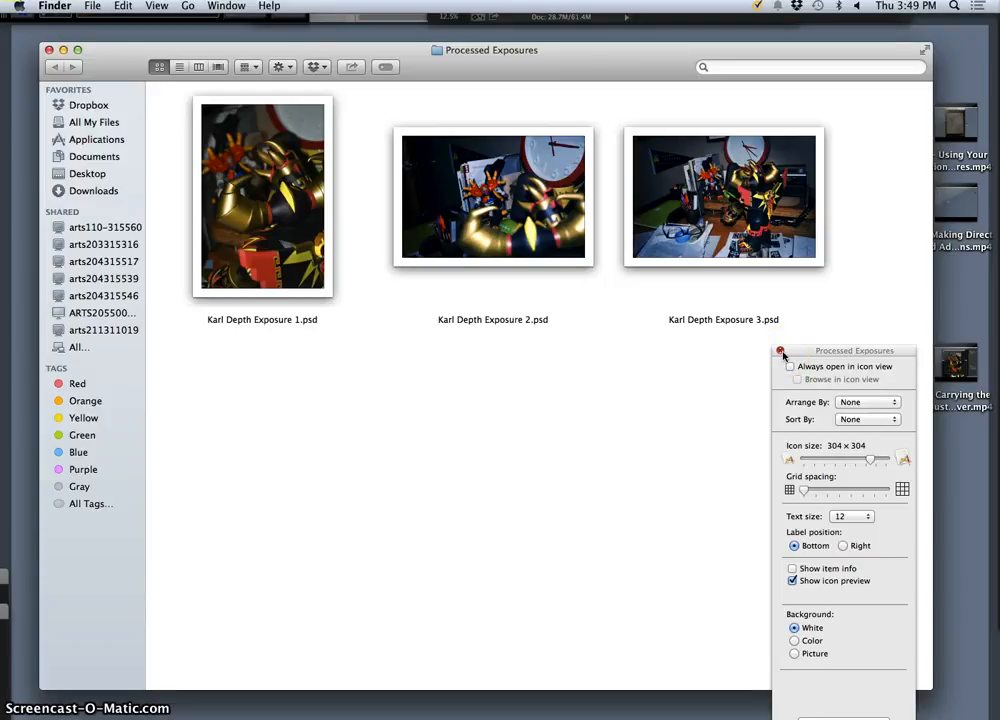
left_click_drag(798, 355, 902, 400)
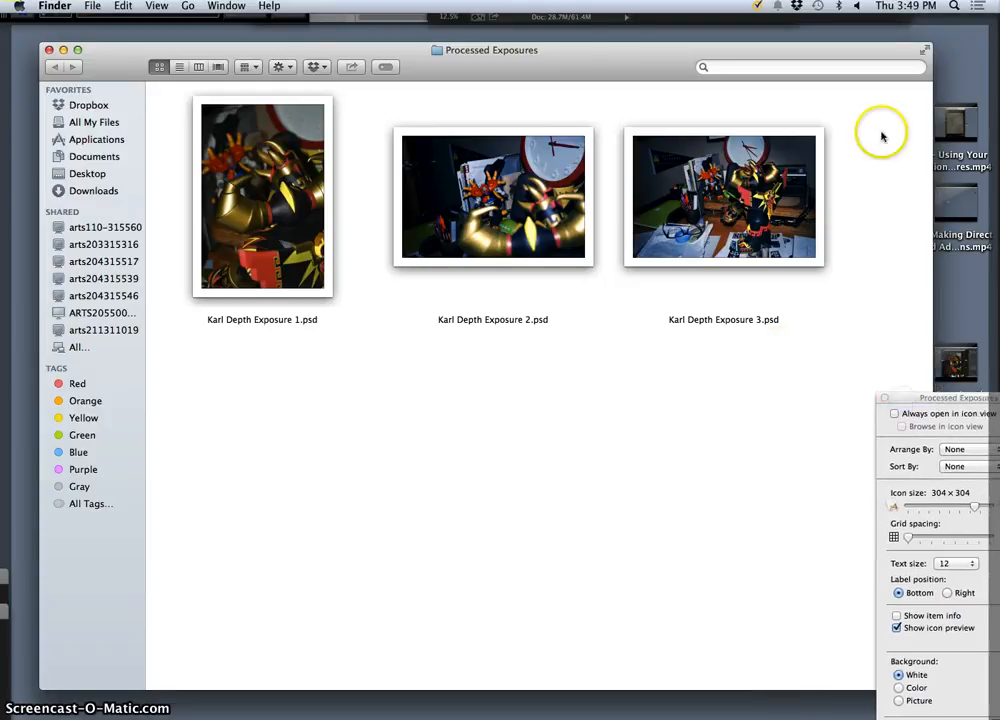
Arrange the three exposure thumbnails in a descending diagonal, from Exposure 1 through Exposure 2 to Exposure 3.
left_click_drag(263, 249, 300, 383)
mouse_move(348, 232)
left_mouse_down()
mouse_move(330, 260)
mouse_move(330, 240)
left_mouse_up()
left_click_drag(466, 210, 420, 430)
left_click_drag(677, 255, 475, 640)
left_click_drag(335, 297, 287, 275)
left_click_drag(366, 375, 346, 358)
left_click(550, 565)
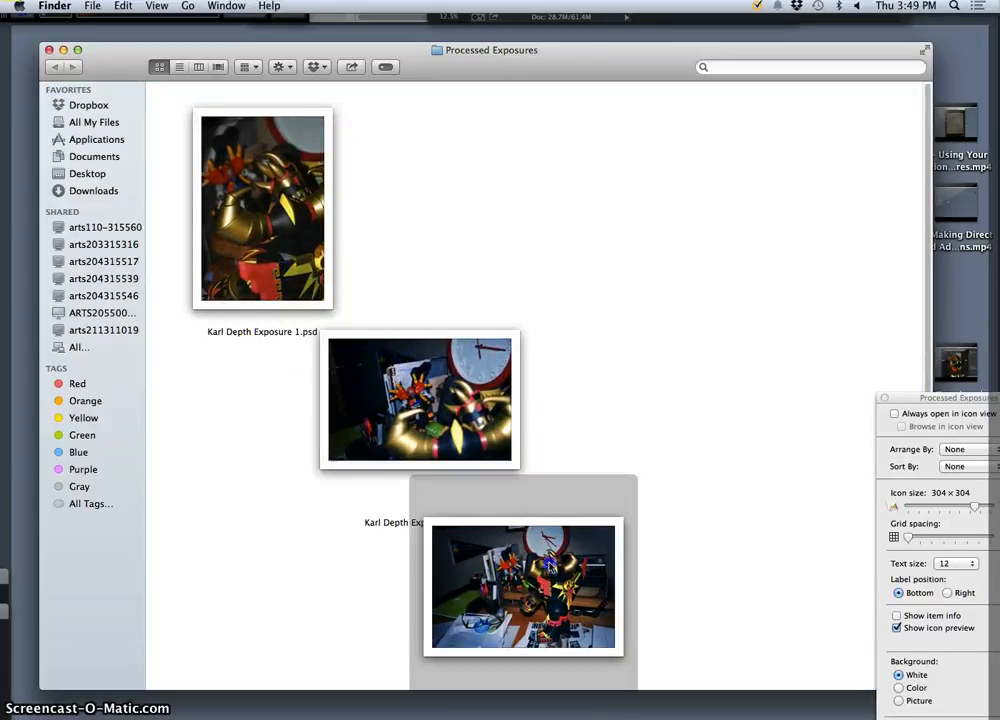
left_click_drag(550, 565, 539, 569)
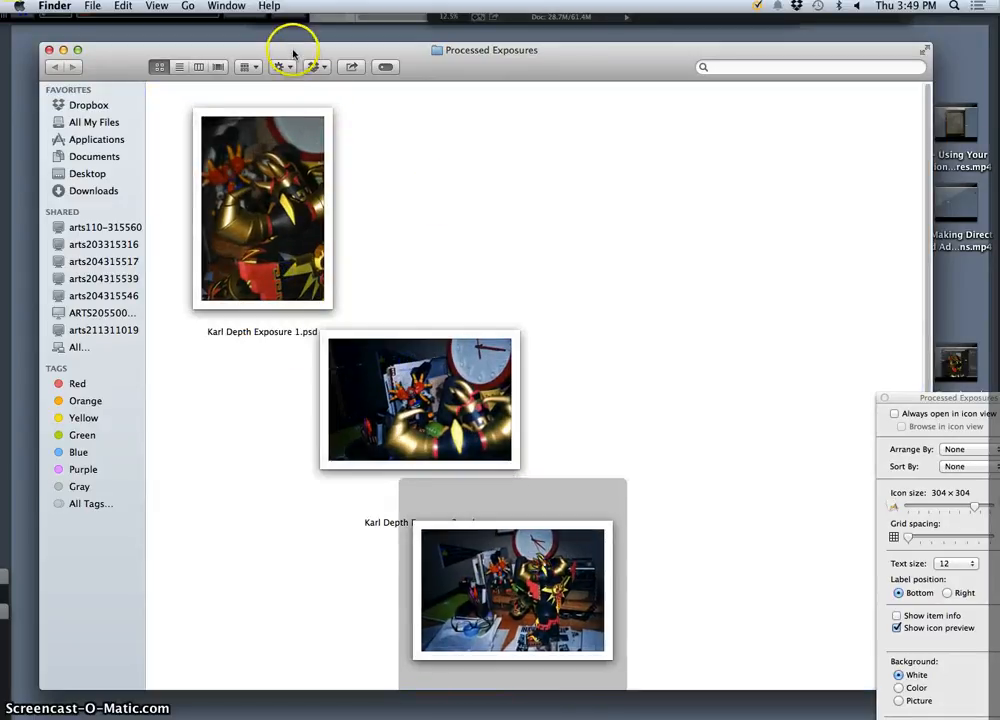
Move the folder window aside and open DSC_0499.JPG to compare the sketch with the exposures.
left_click_drag(293, 53, 569, 75)
left_click(275, 176)
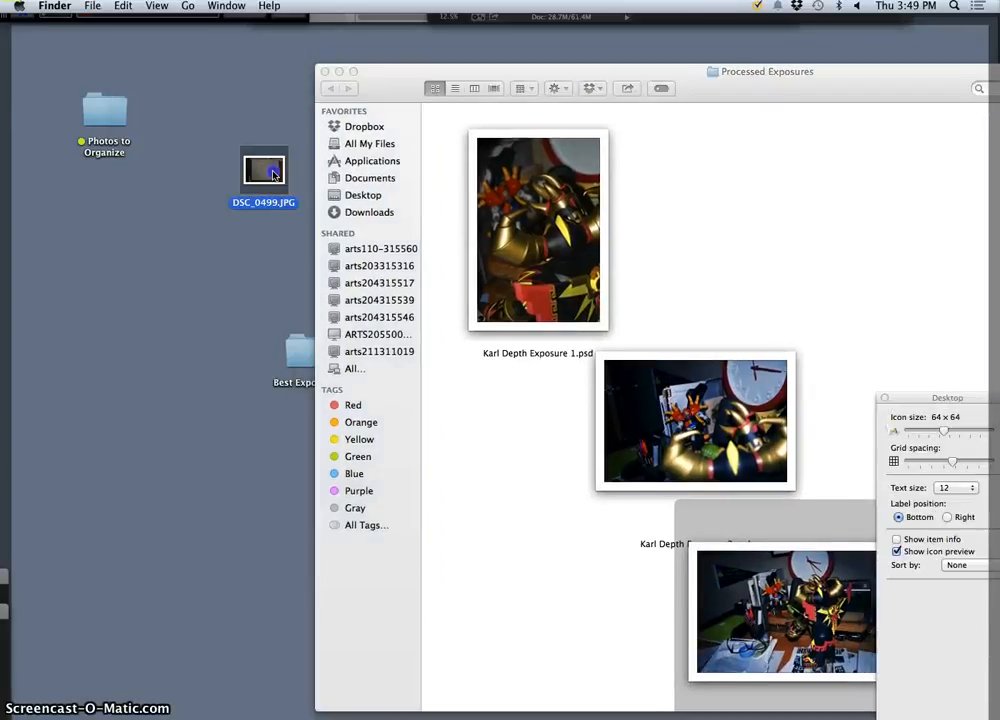
double_click(275, 176)
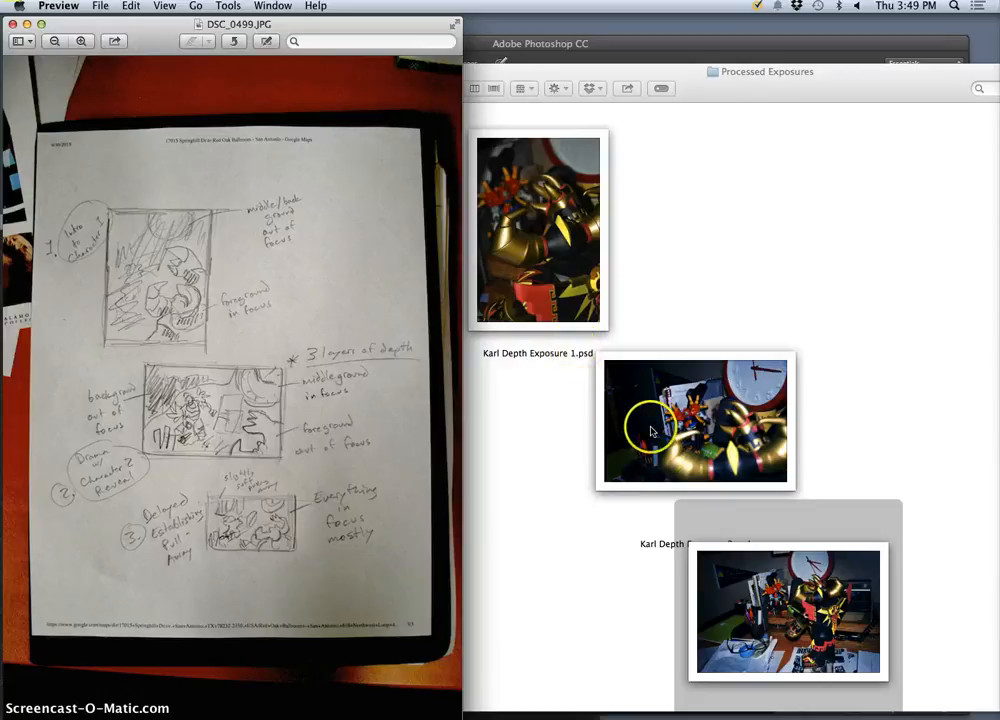
Bring the folder window forward and rearrange the thumbnails with Exposure 2 above Exposure 3 and Exposure 1 beside them.
left_click(567, 430)
left_click_drag(668, 100, 460, 86)
left_click_drag(429, 377, 458, 188)
left_click_drag(547, 592, 478, 370)
left_click_drag(264, 285, 295, 362)
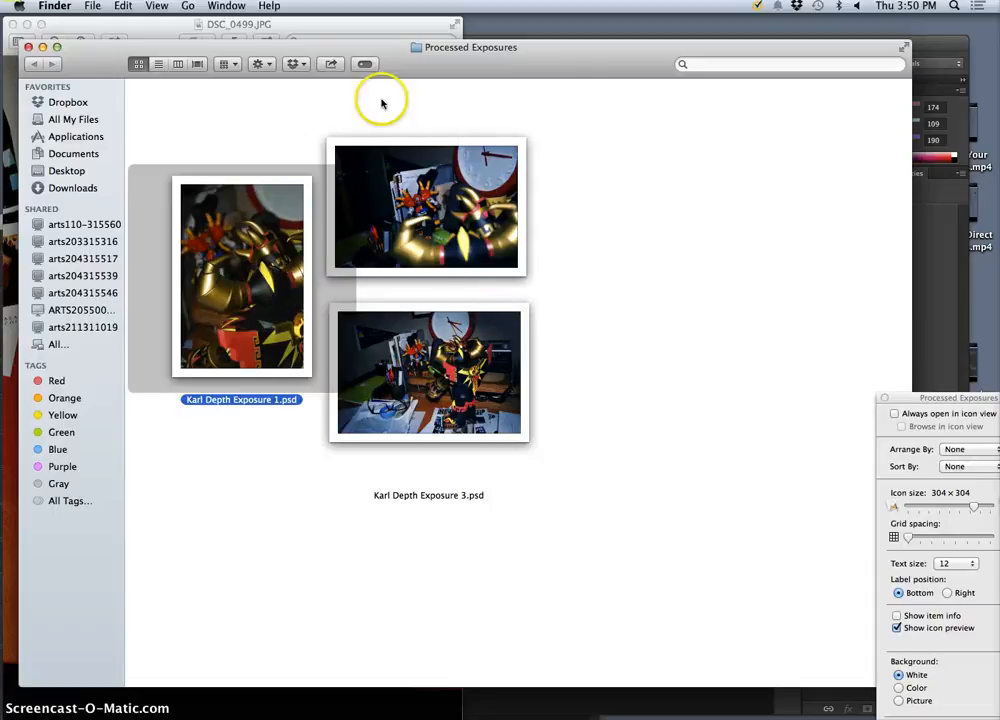
Reposition the folder window with no files selected and capture a screenshot of the area around the three thumbnails.
left_click(587, 250)
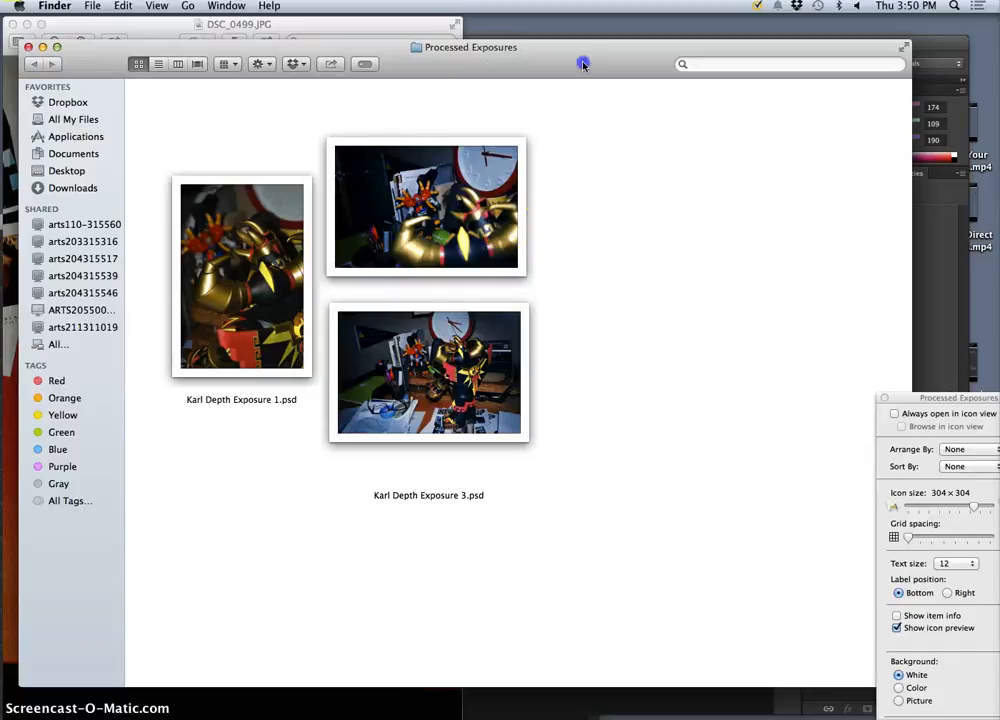
left_click_drag(584, 64, 685, 59)
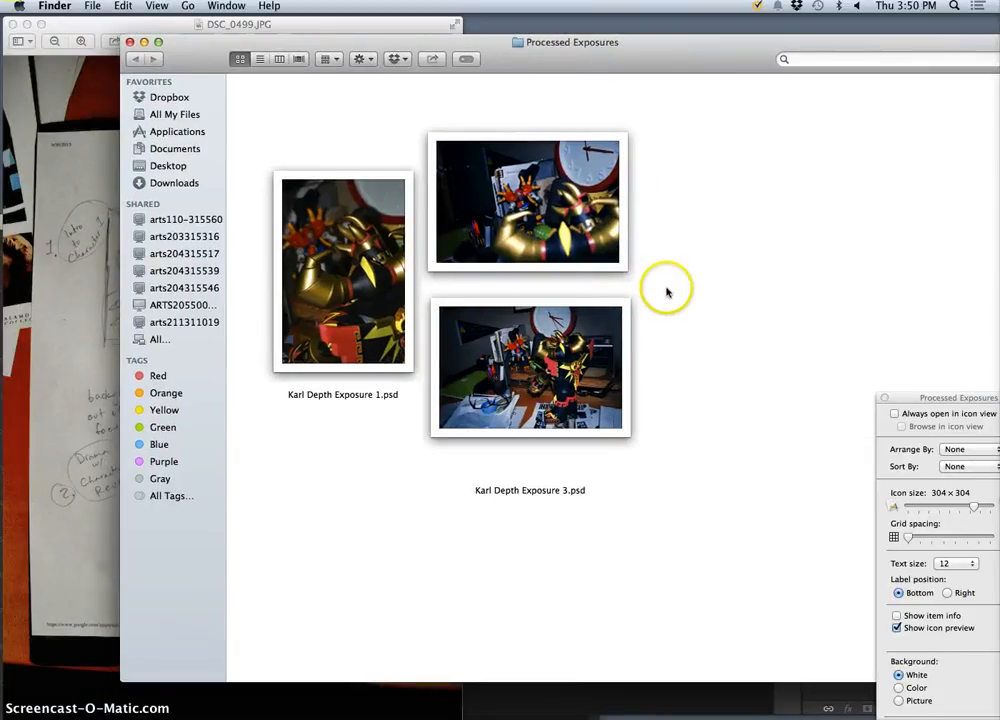
mouse_move(703, 103)
left_mouse_down()
mouse_move(458, 387)
mouse_move(302, 515)
mouse_move(236, 515)
left_mouse_up()
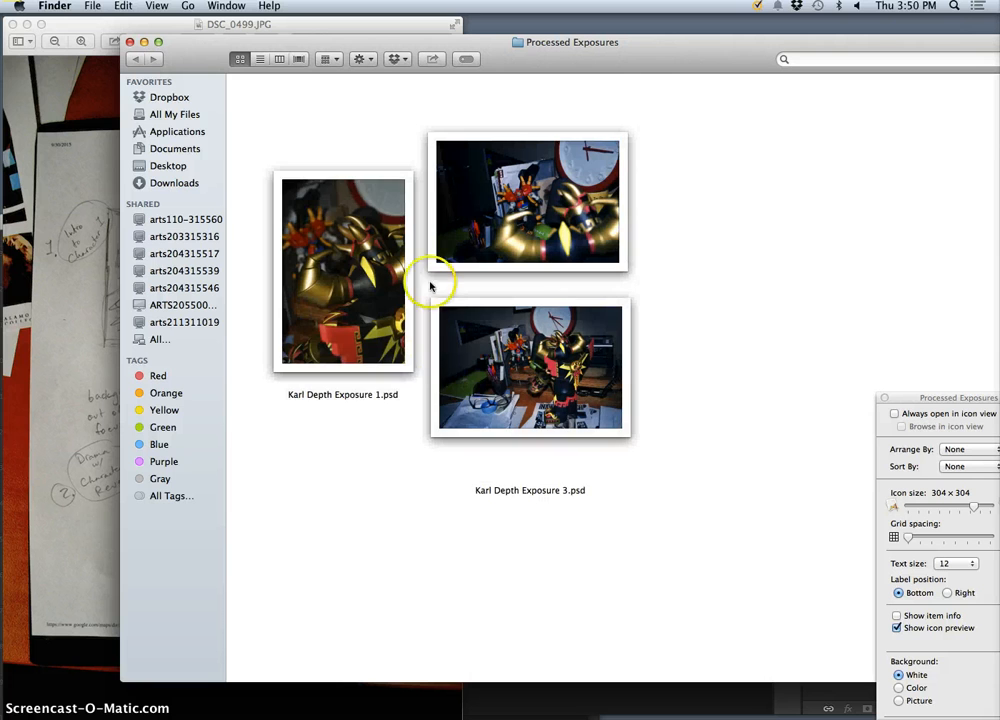
Open the new screenshot from the desktop, enlarge it to inspect the thumbnail layout, and close it.
key("F11")
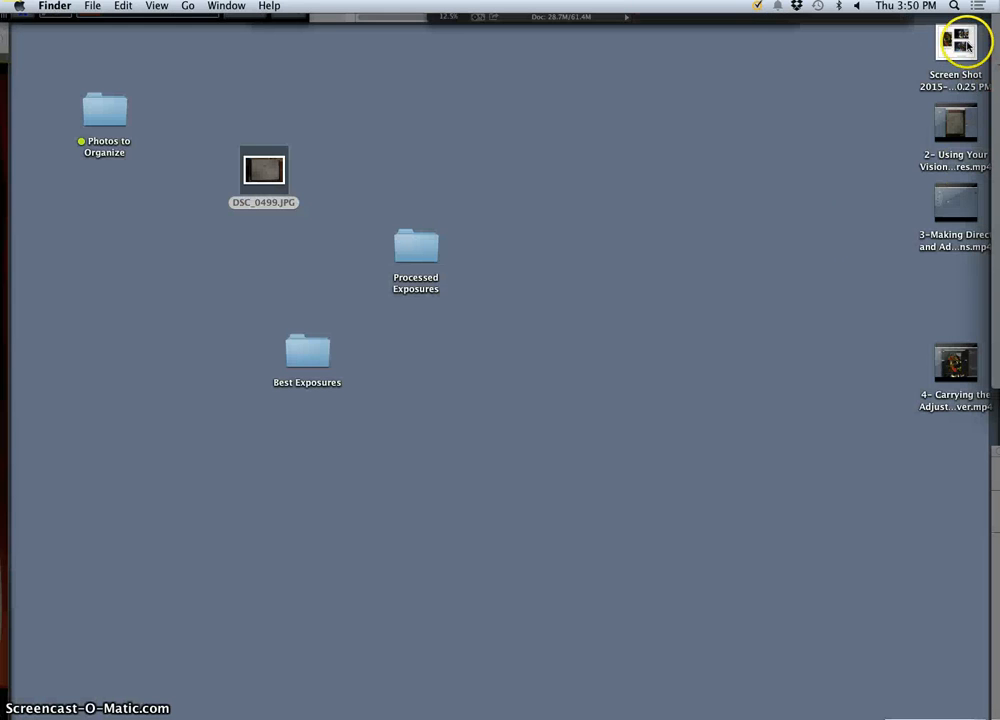
double_click(962, 46)
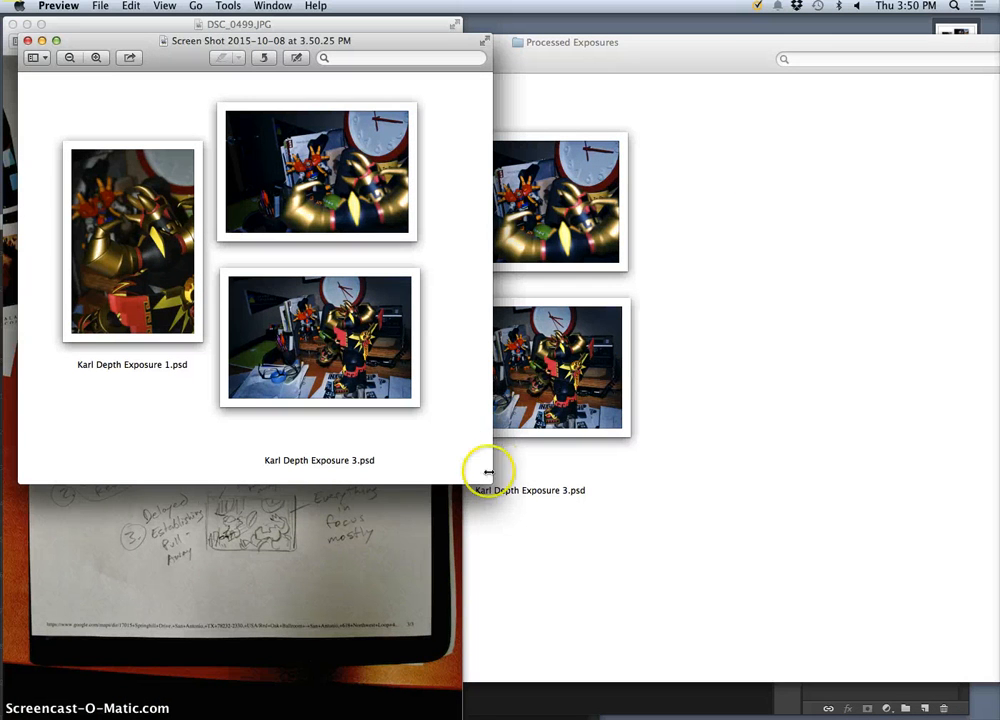
left_click_drag(490, 482, 830, 650)
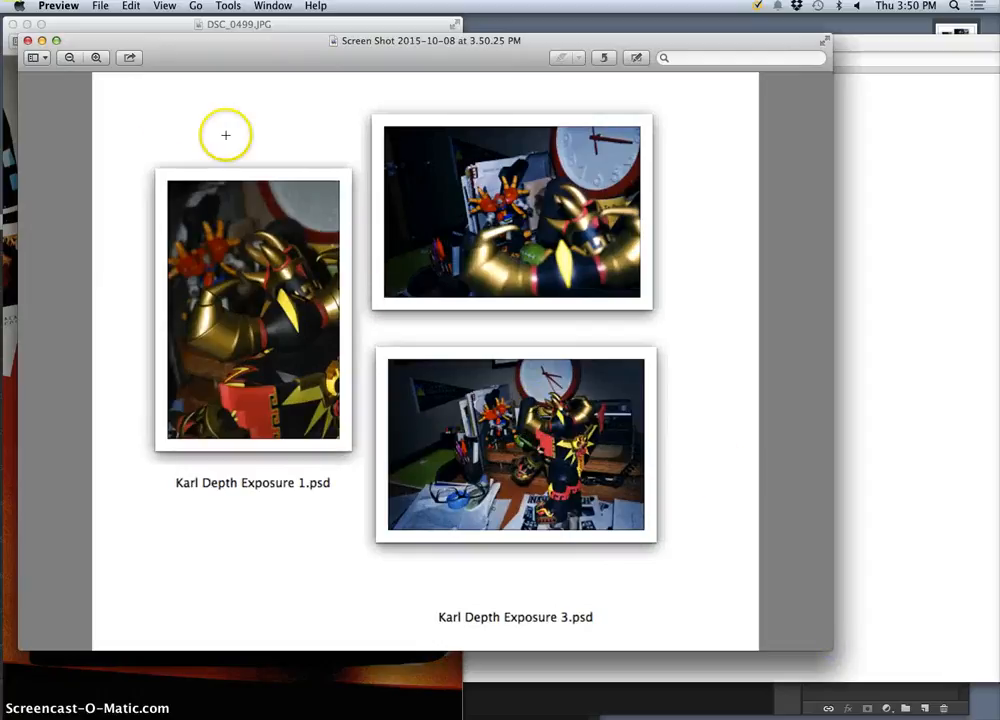
left_click(26, 41)
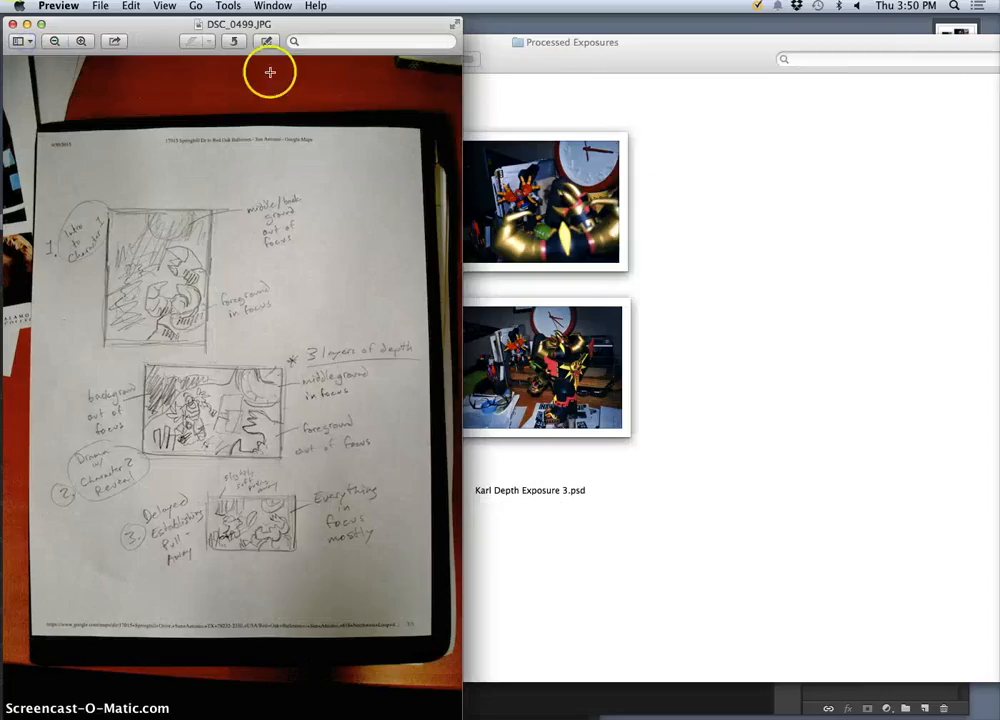
Minimize the storyboard sketch and bring the Processed Exposures folder window to the front.
left_click(28, 23)
left_click(775, 258)
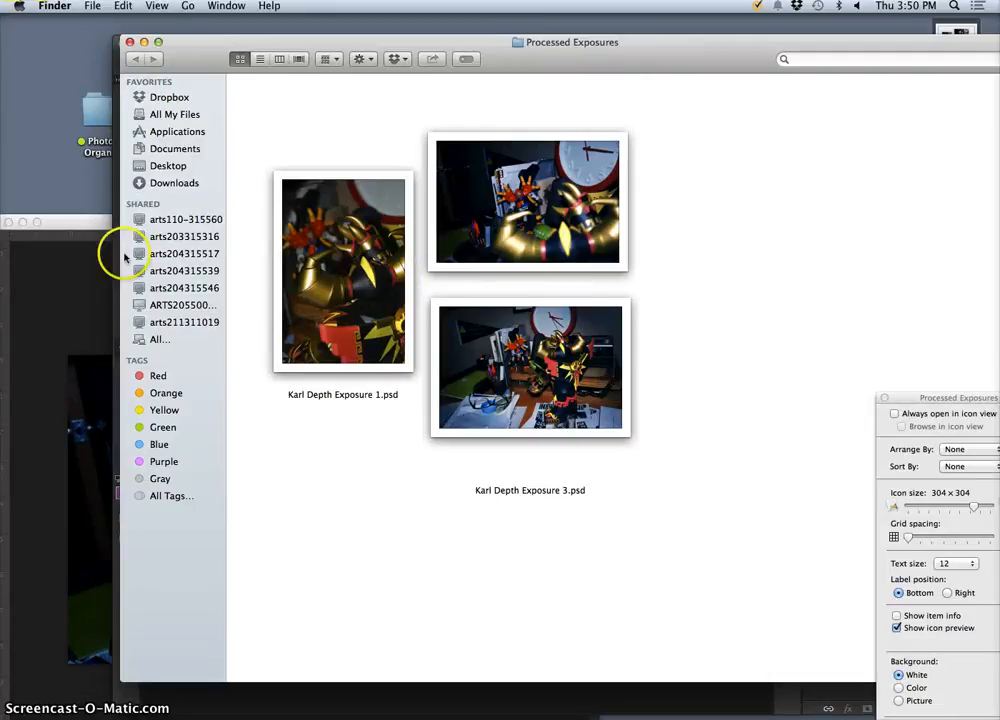
Switch to Photoshop and minimize the Exposure 2 and Exposure 3 document windows.
left_click_drag(97, 226, 147, 129)
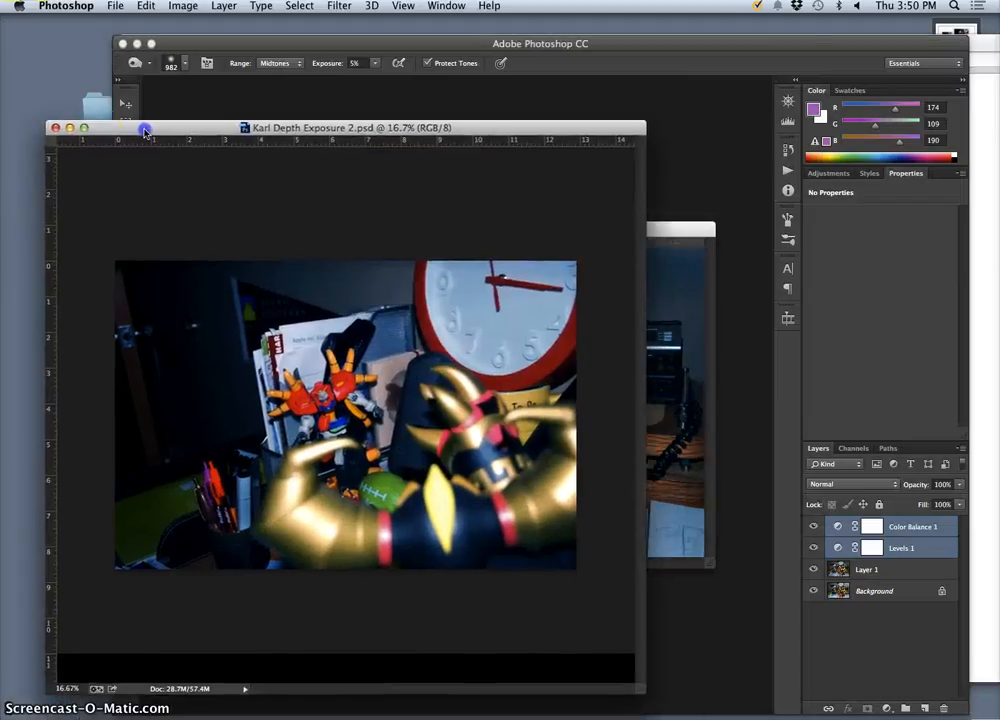
left_click(70, 128)
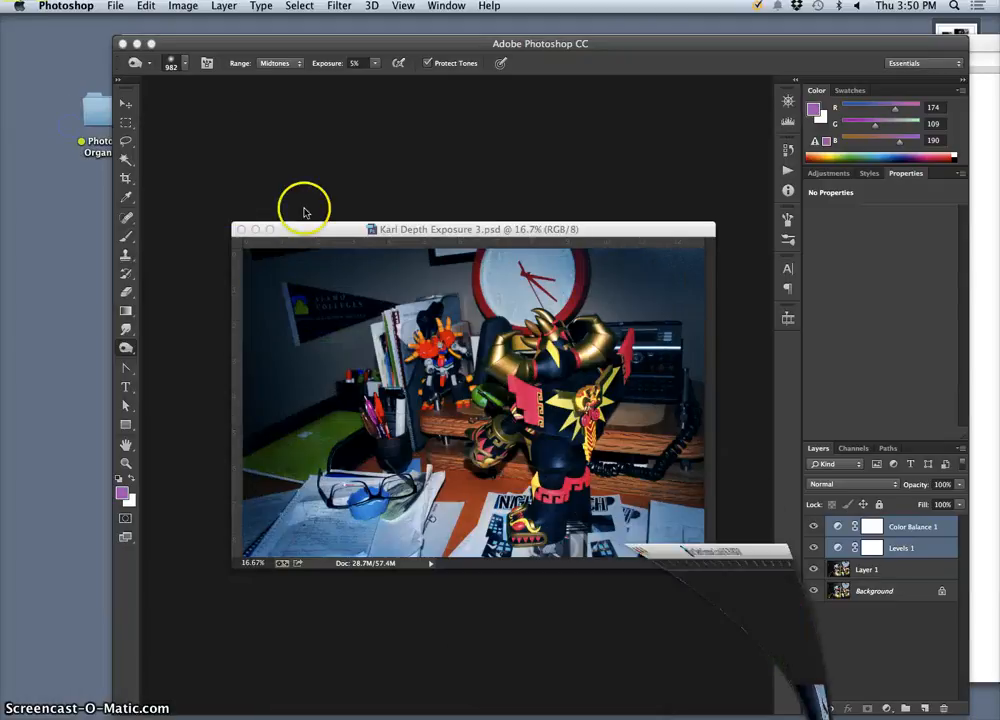
left_click(255, 230)
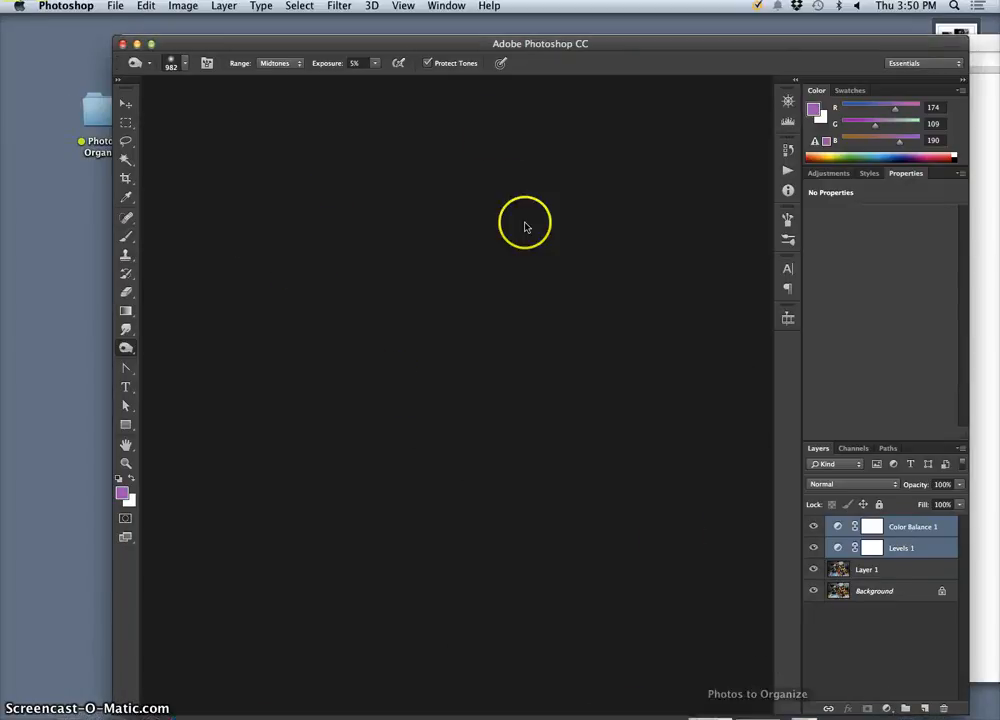
Reposition the Photoshop workspace and the Exposure 1 document window, and enlarge the Exposure 1 window.
left_click_drag(449, 48, 431, 65)
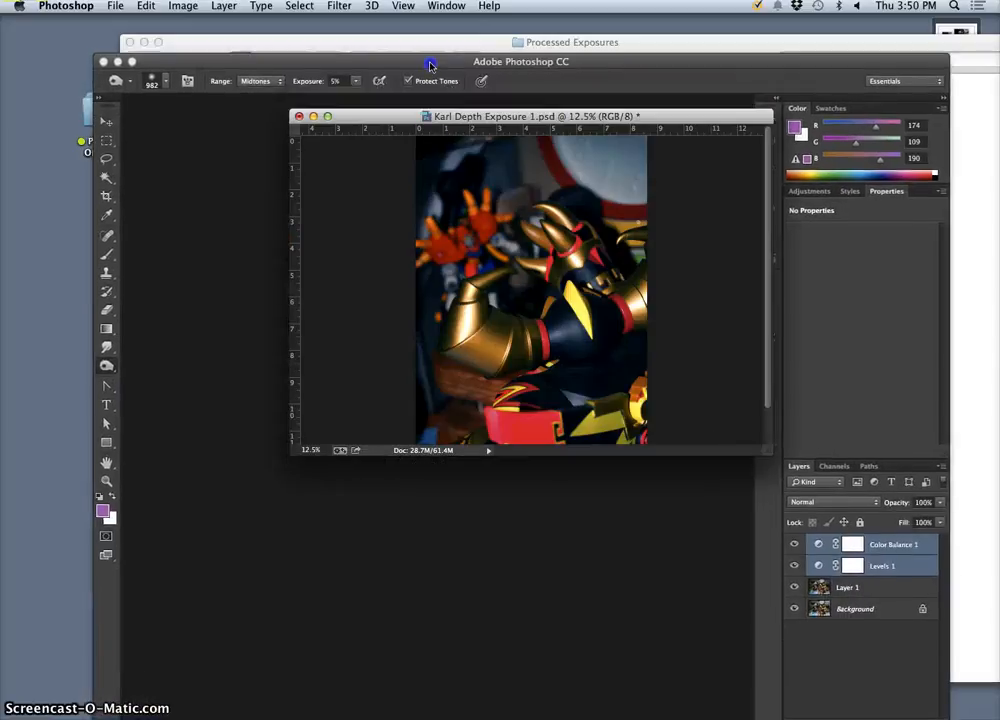
left_click_drag(490, 120, 371, 113)
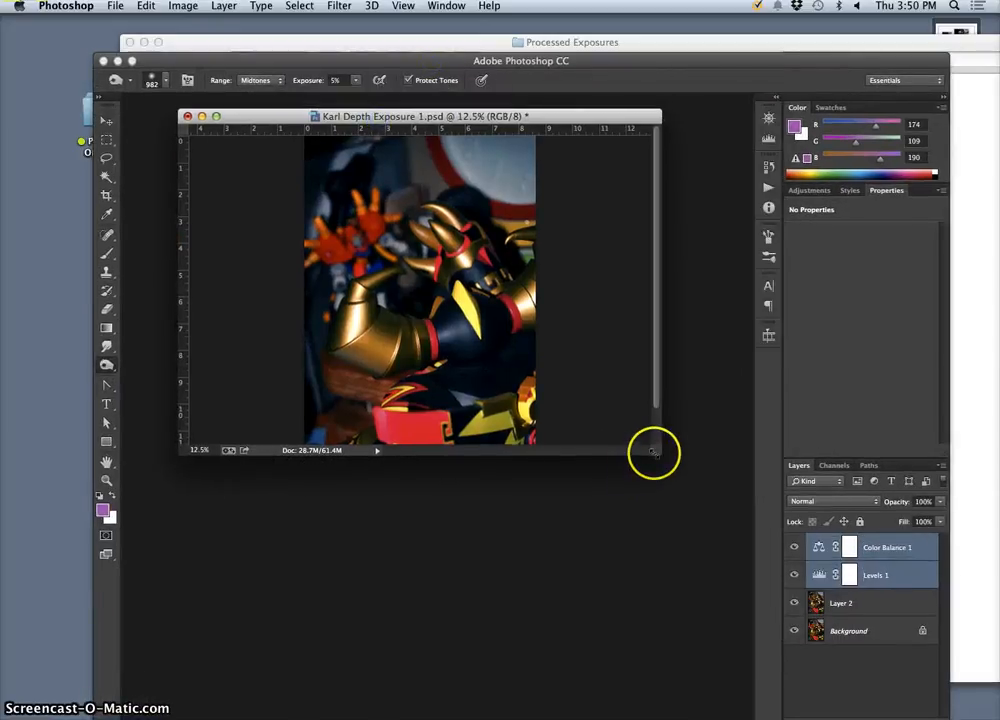
left_click_drag(655, 455, 695, 655)
Check the exposure thumbnails in the Processed Exposures folder window and return to Photoshop.
left_click(971, 282)
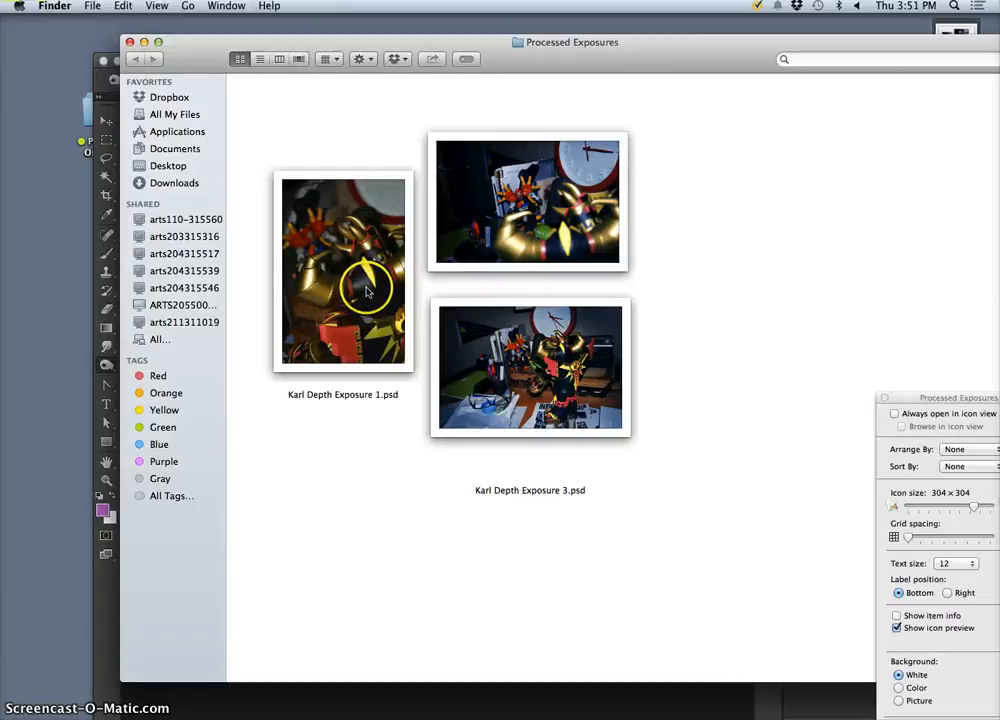
left_click(562, 698)
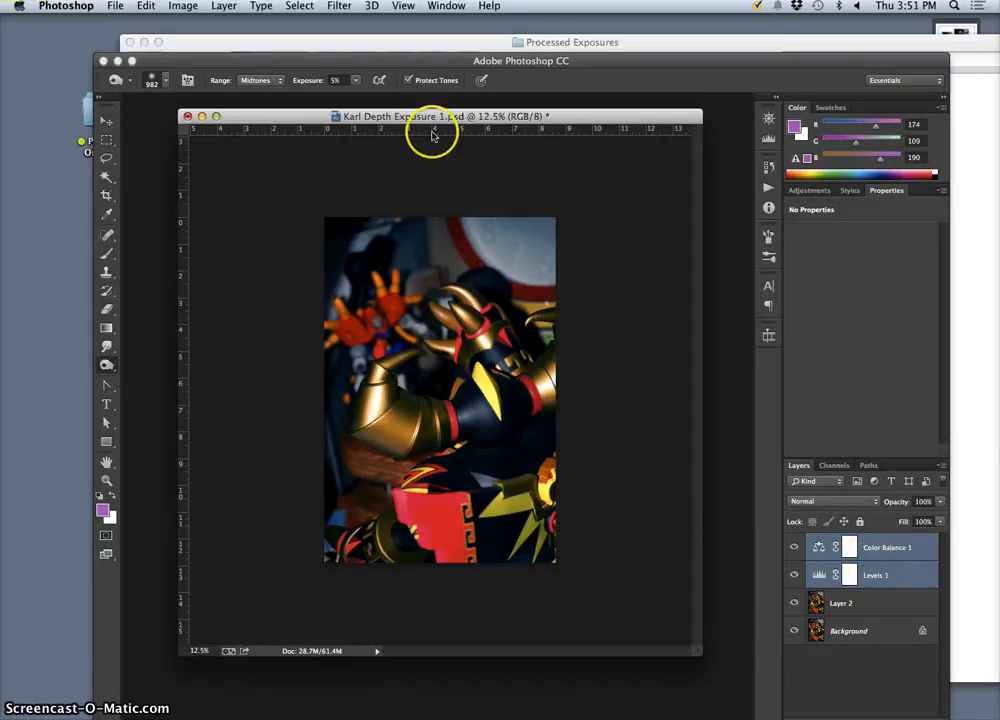
Try merging all visible layers from the Color Balance 1 layer, and undo the merge.
left_click(883, 549)
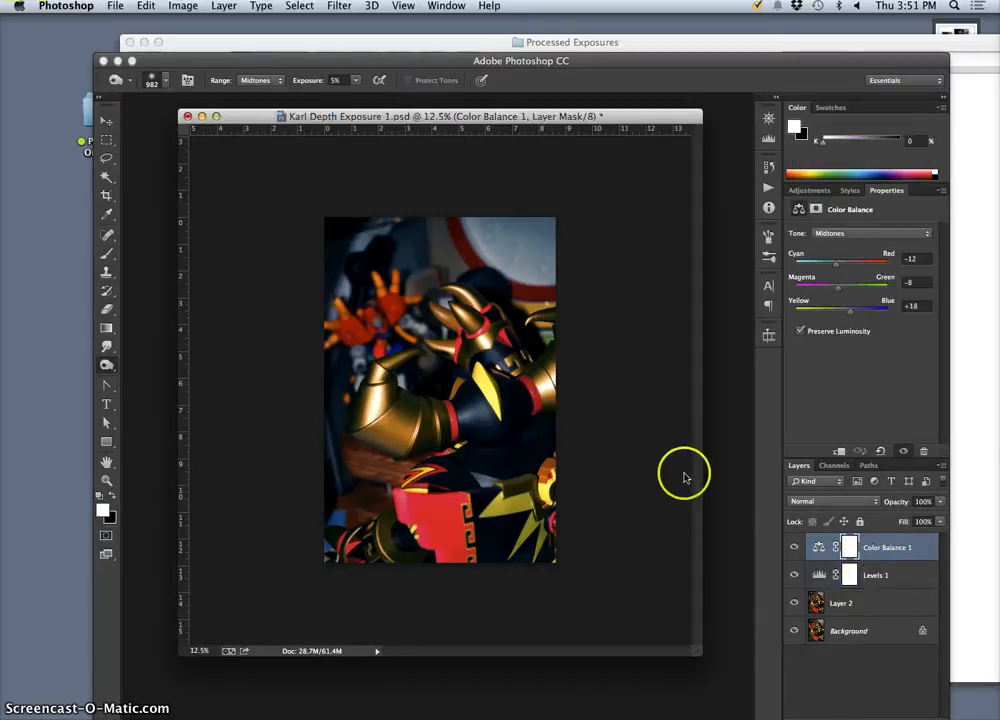
left_click(223, 6)
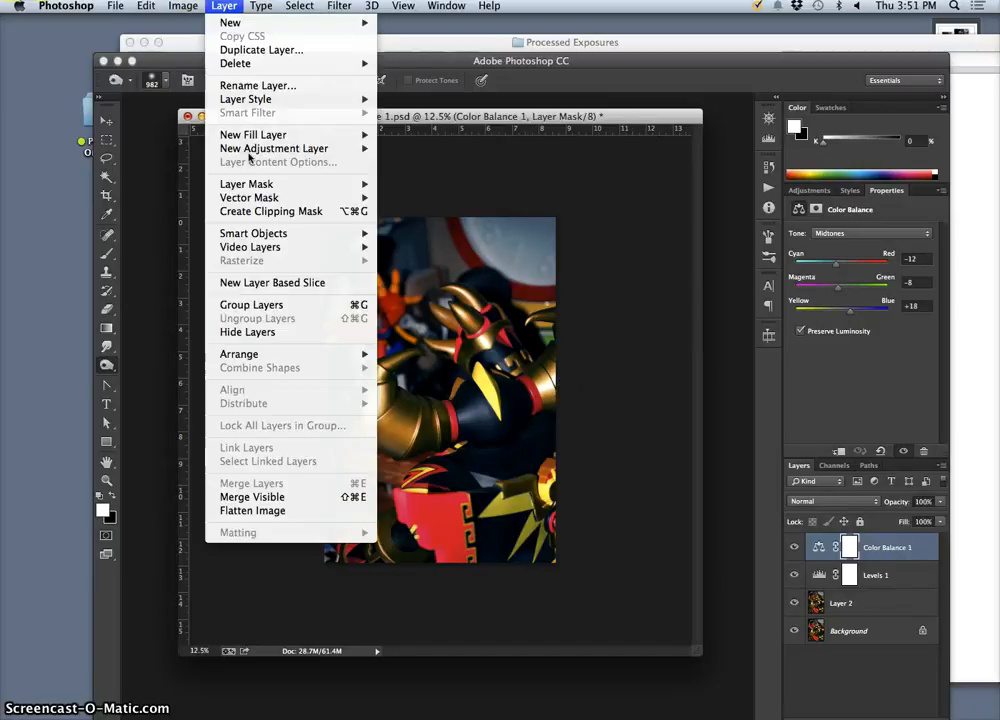
left_click(279, 498)
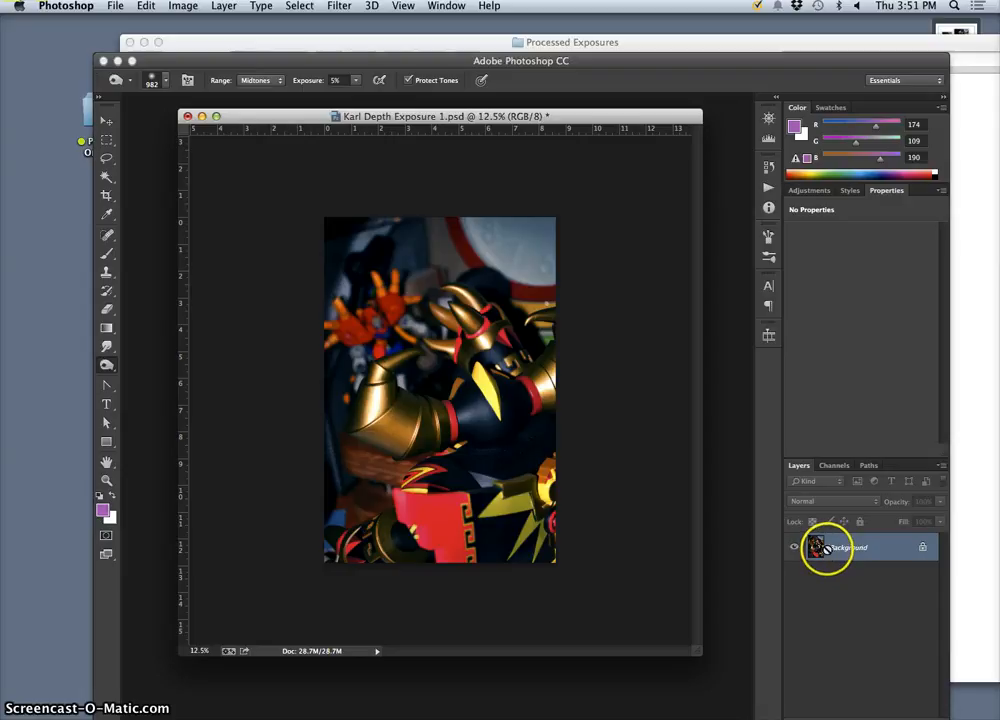
key("super+z")
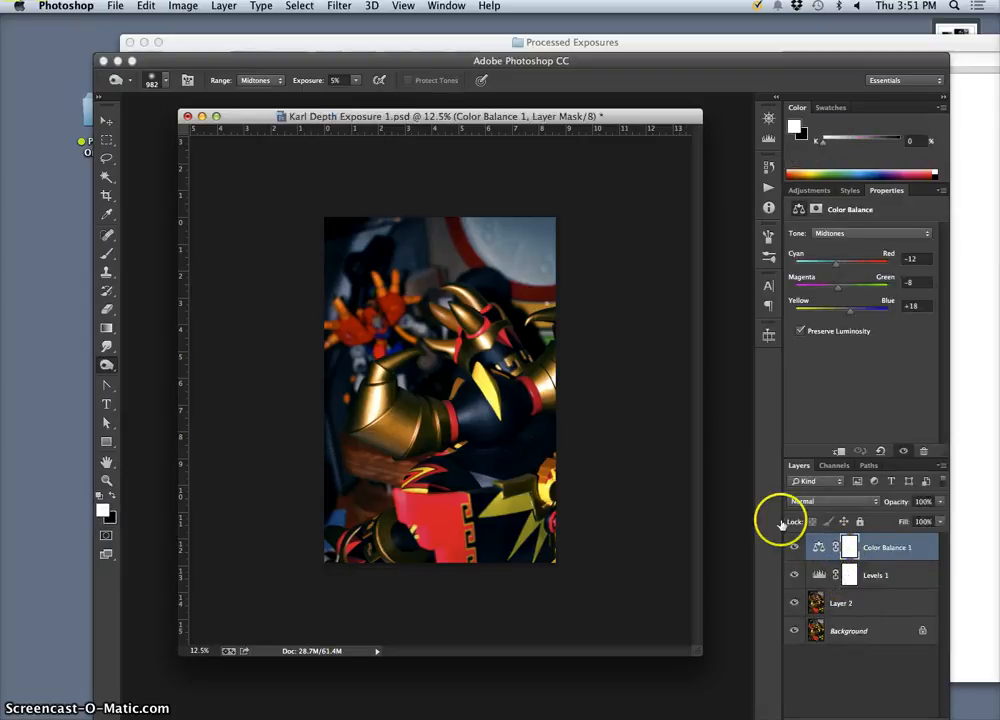
Stamp the visible layers into a new merged layer above Color Balance 1, keeping the original layers.
left_click(219, 6)
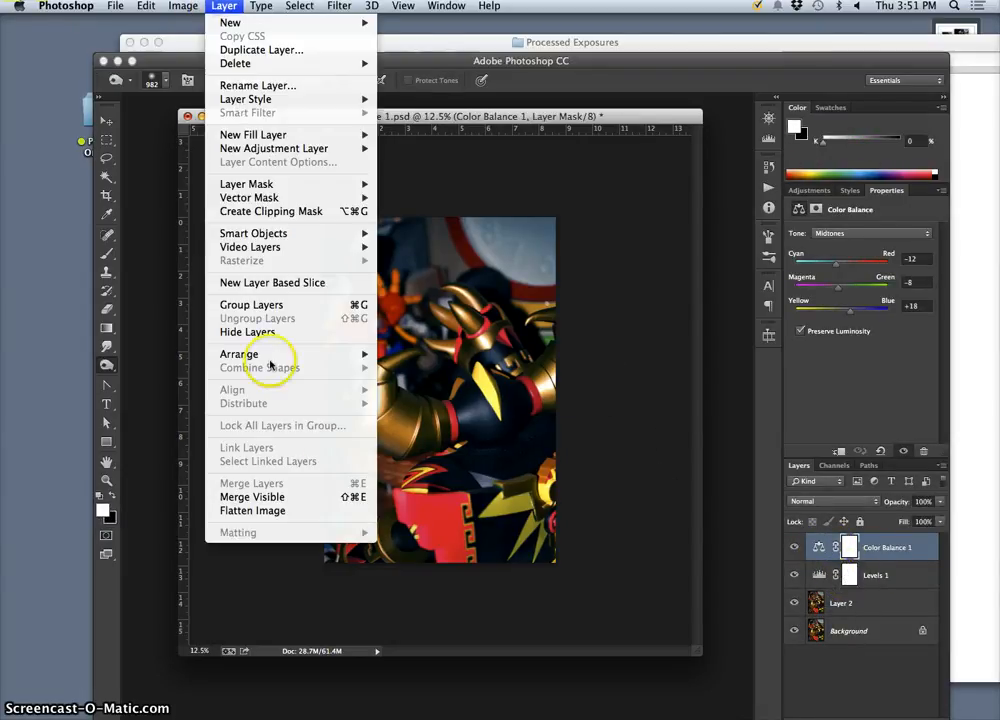
left_click(340, 496, "alt")
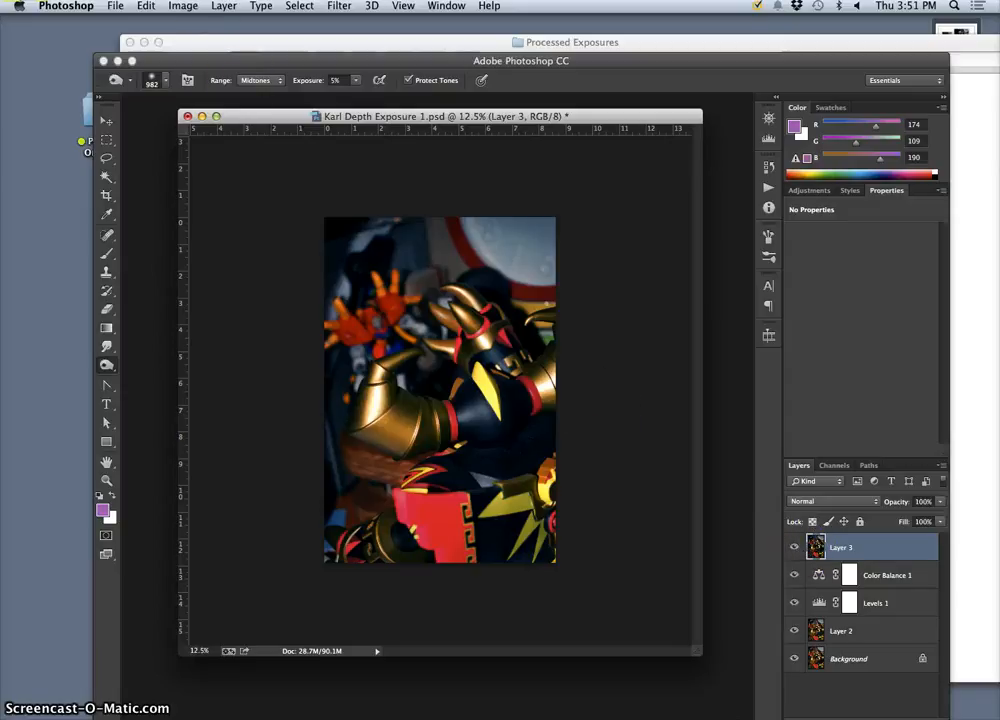
Try flattening the image into a single background layer, and undo the flattening.
left_click(223, 6)
left_click(253, 510)
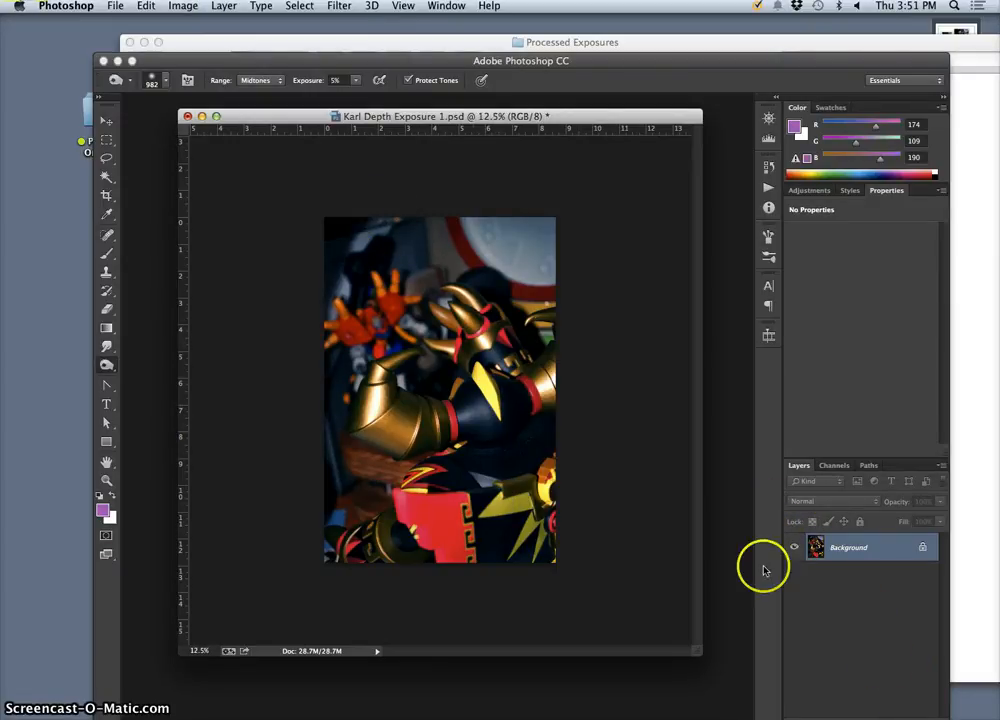
key("super+z")
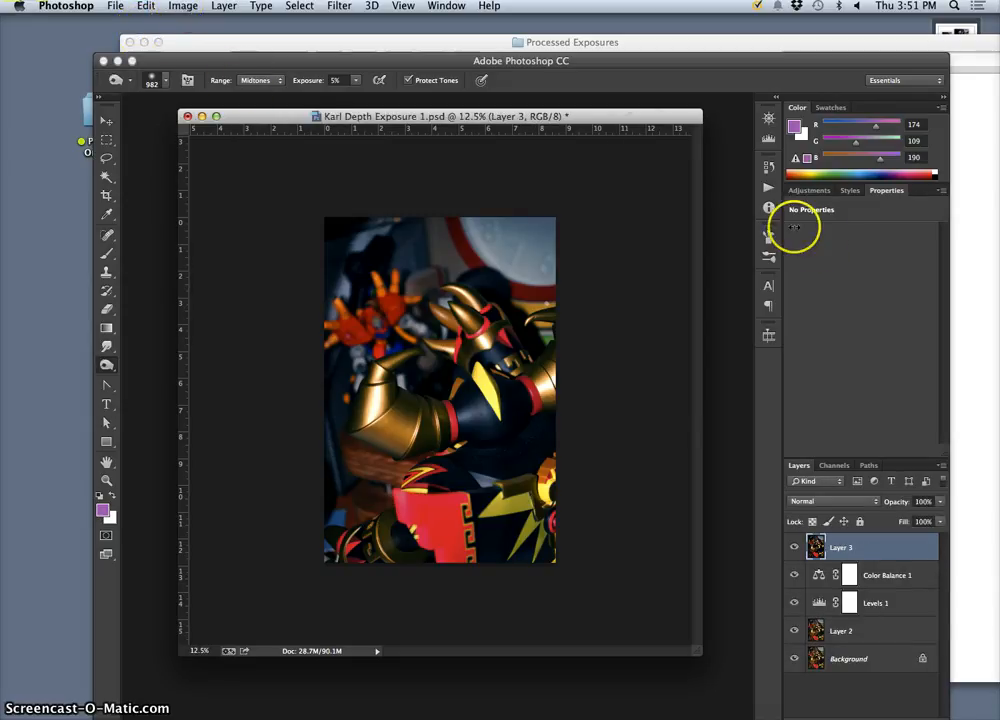
Revert the document history to the Drag Layers state, before the Stamp Visible operation.
left_click(767, 169)
left_click(657, 561)
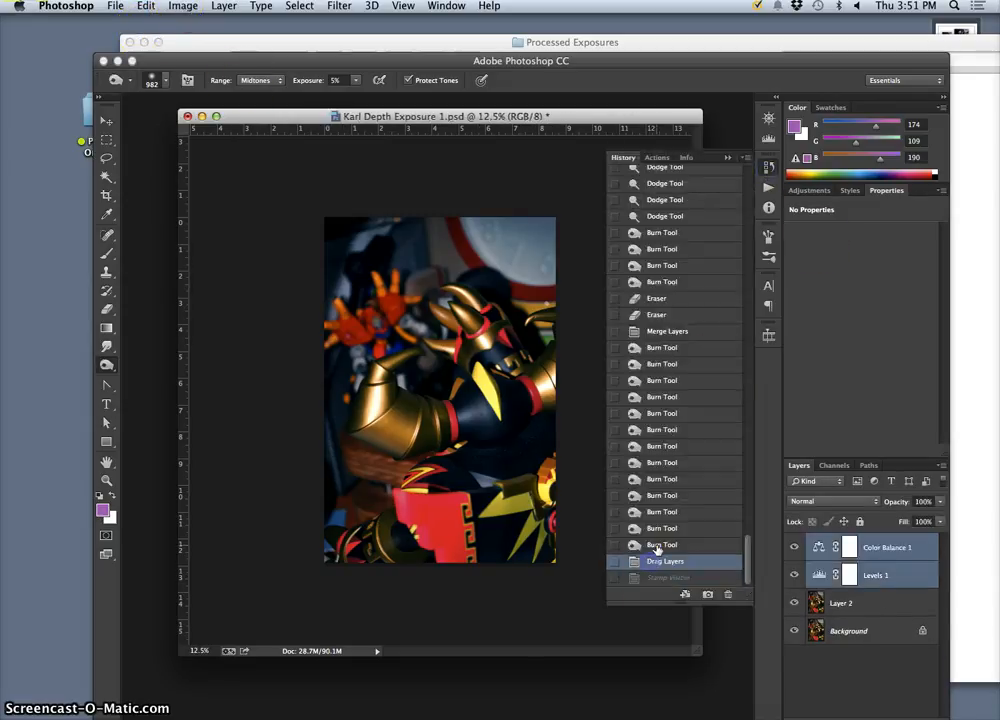
left_click(660, 544)
left_click(688, 561)
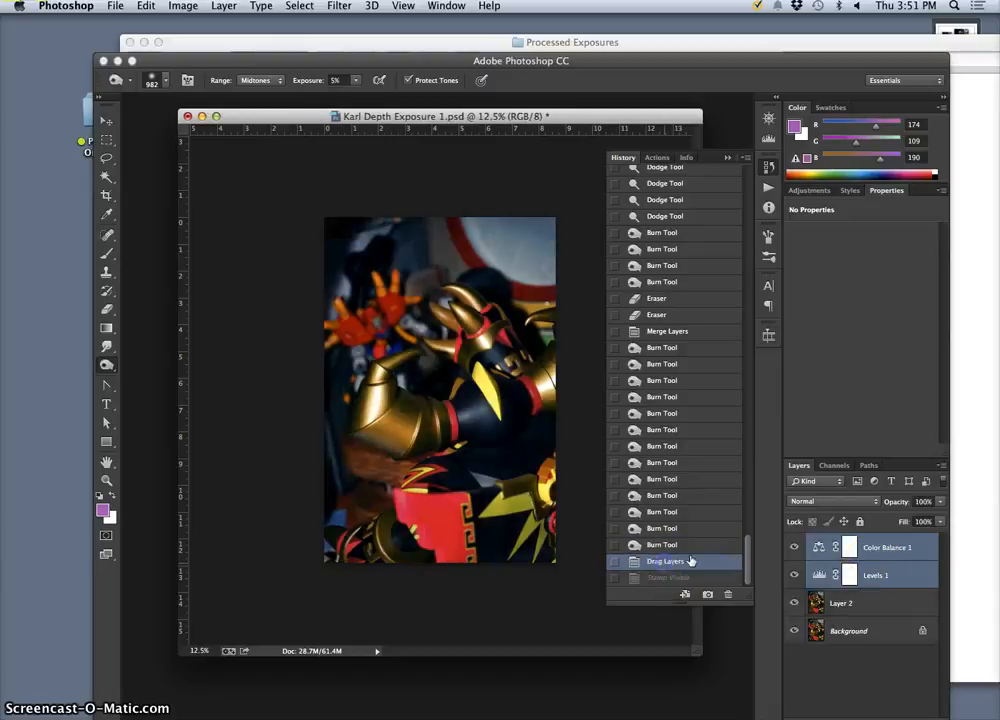
Select the Color Balance 1 layer and stamp all visible layers into a merged layer above it.
left_click(895, 549)
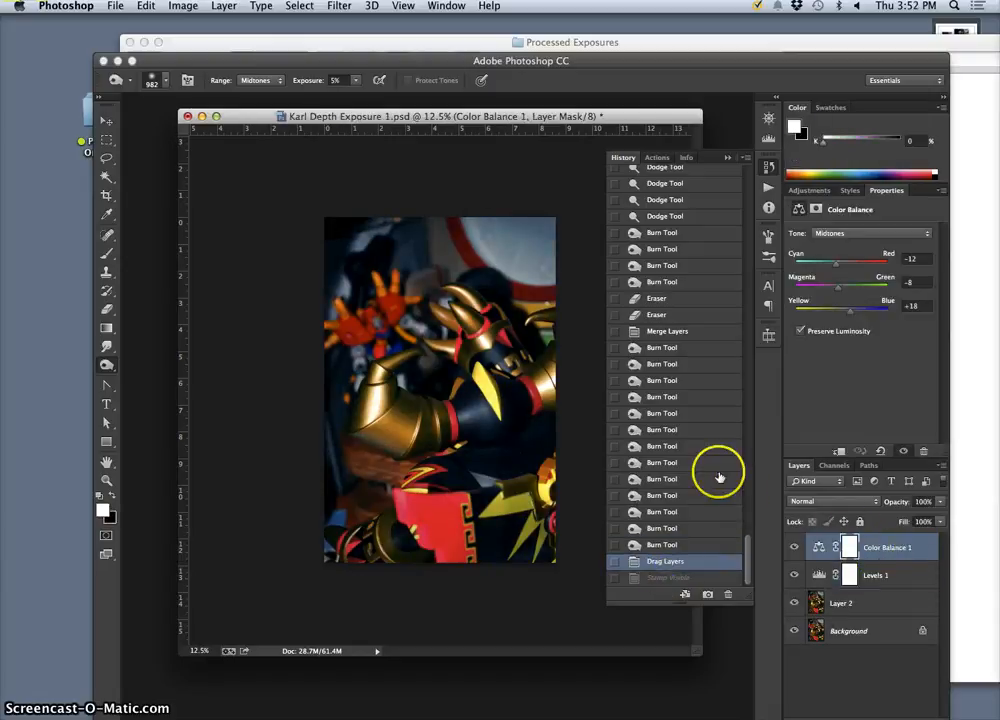
left_click(224, 6)
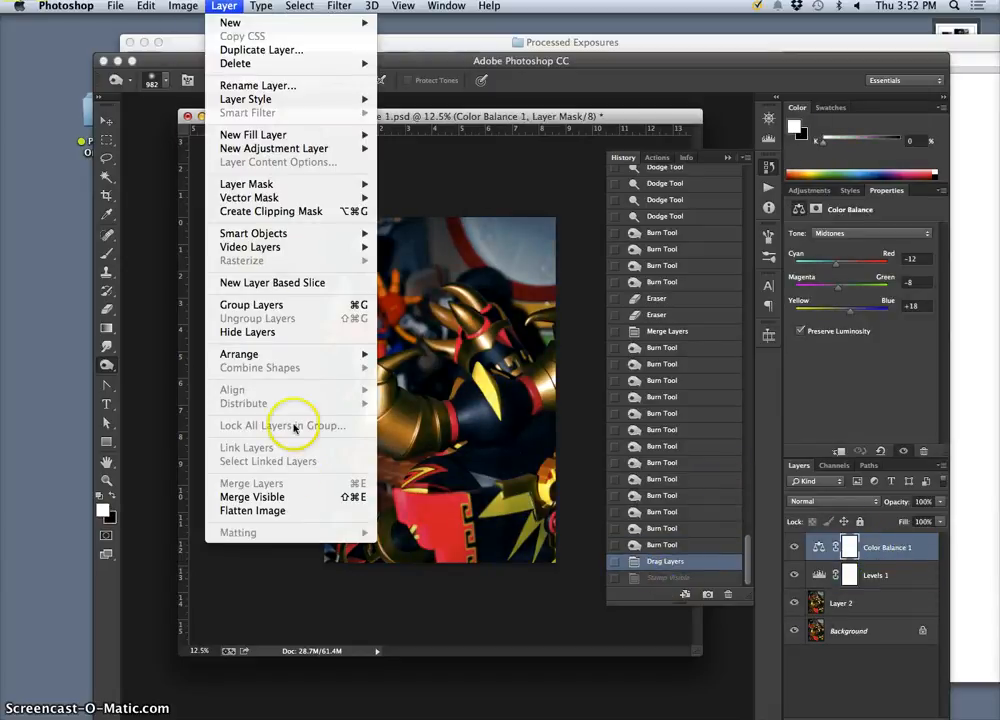
left_click(285, 497, "alt")
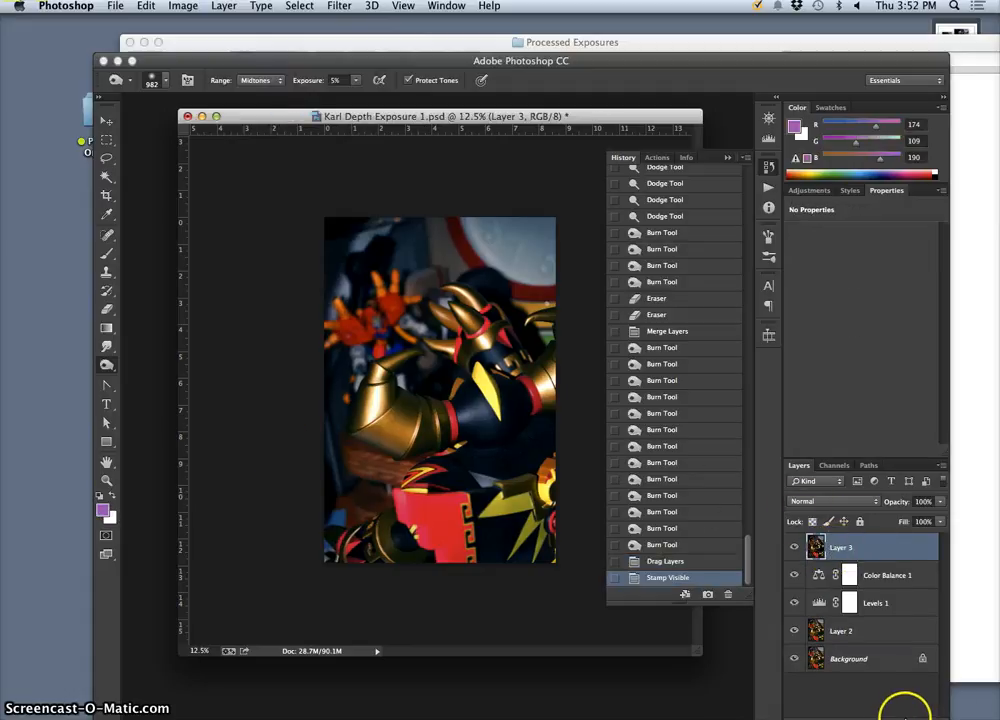
Add a new empty layer above the stamped layer and open the Canvas Size settings.
left_click(911, 719)
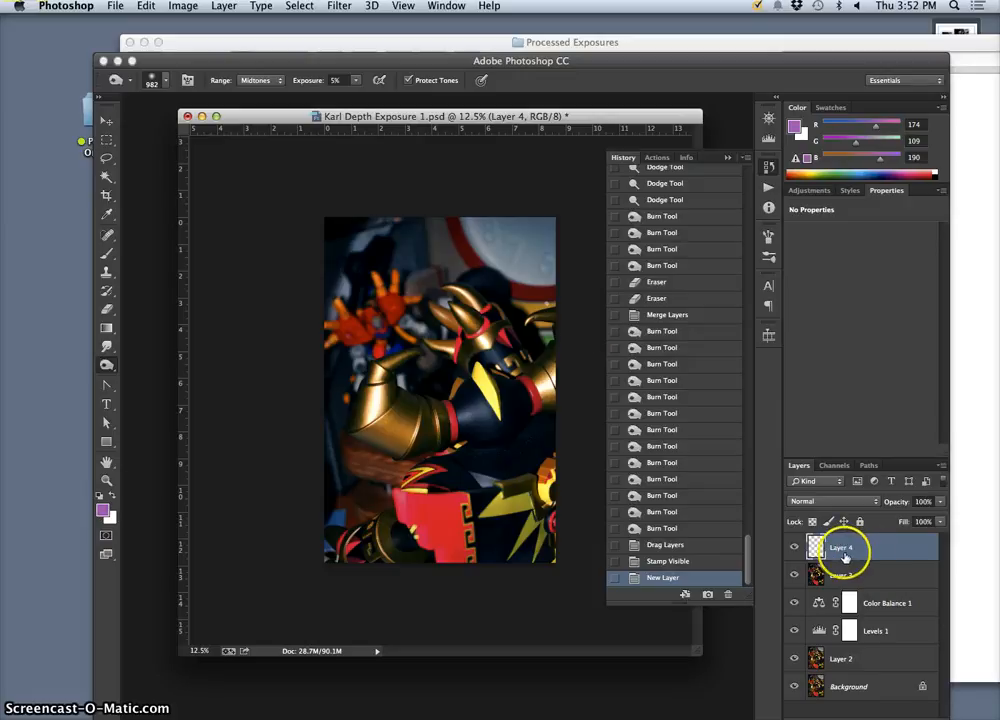
left_click(188, 8)
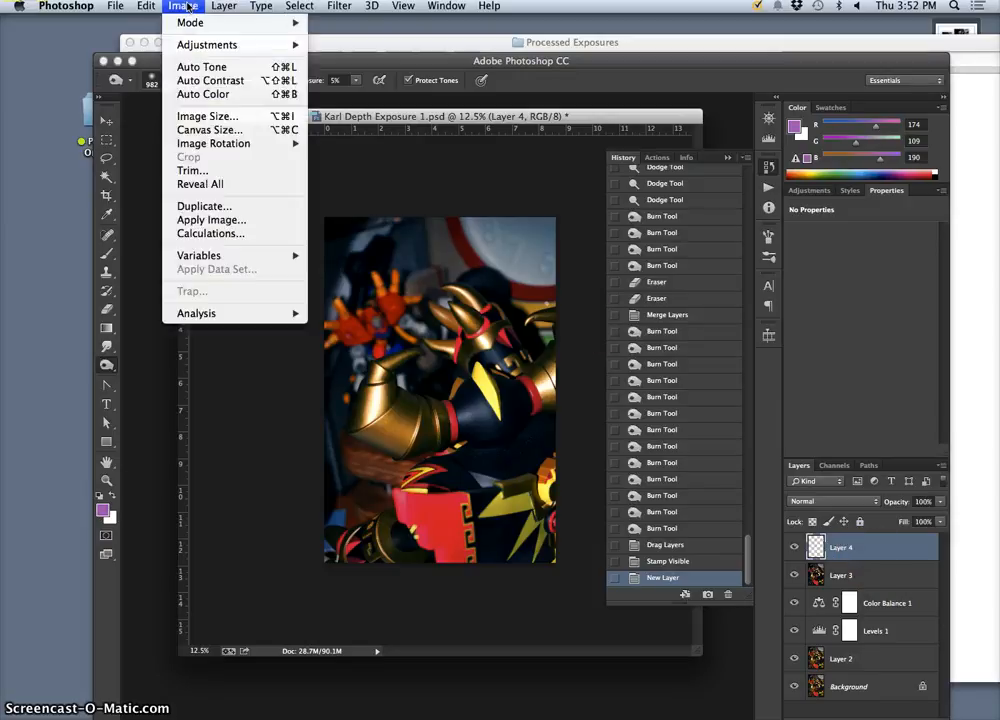
left_click(232, 129)
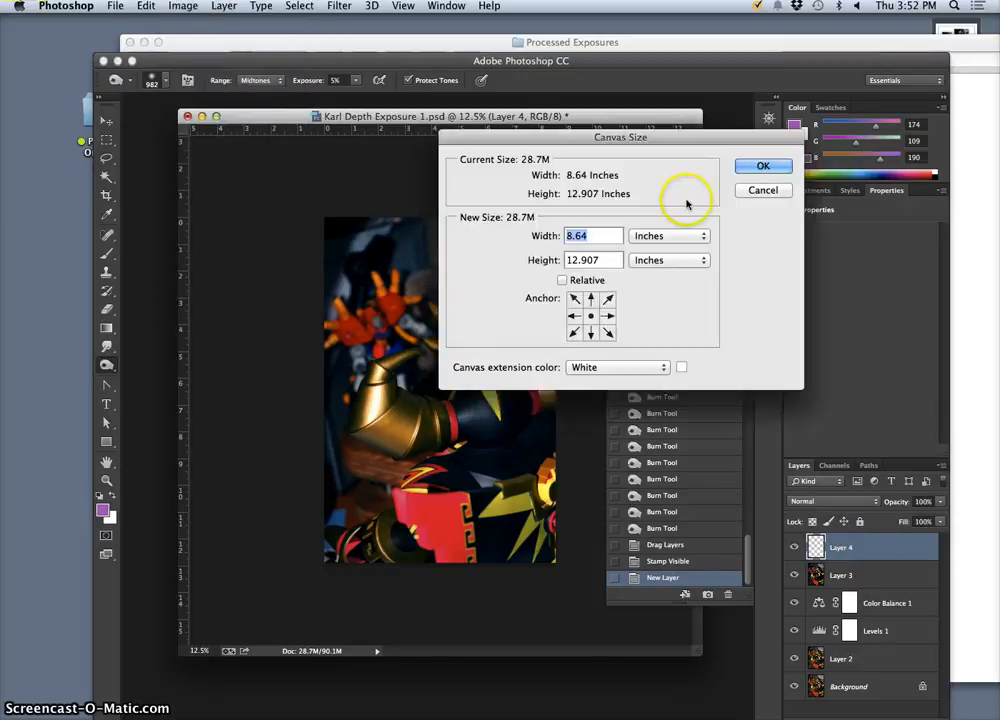
Open the thumbnail layout screenshot for reference, close the Processed Exposures folder window, and return to the Canvas Size dialog.
double_click(941, 44)
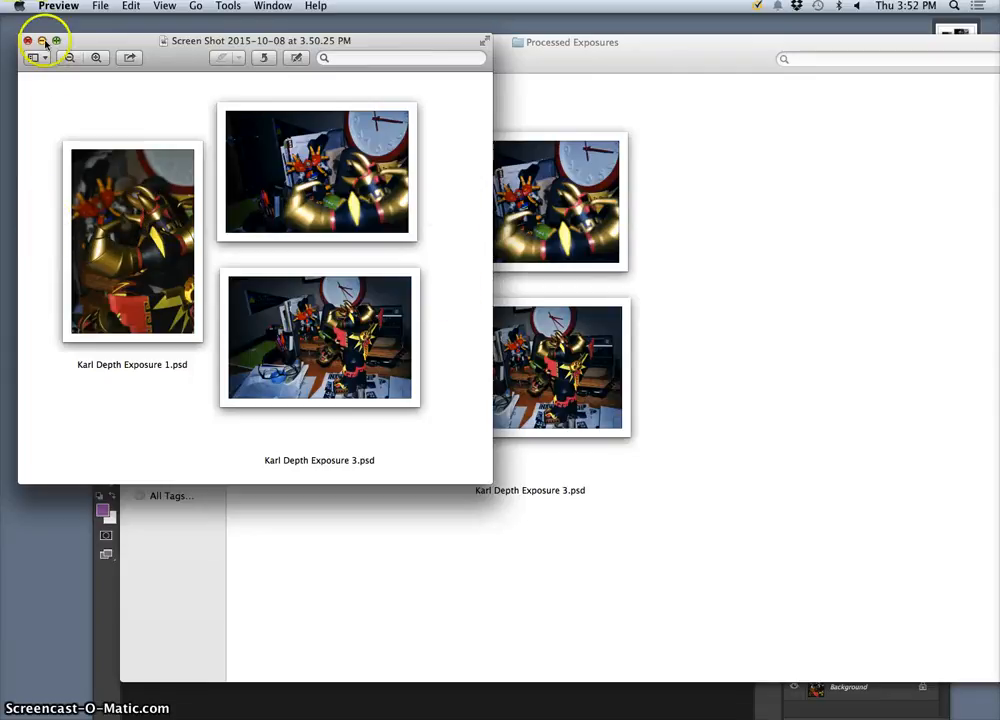
left_click(543, 53)
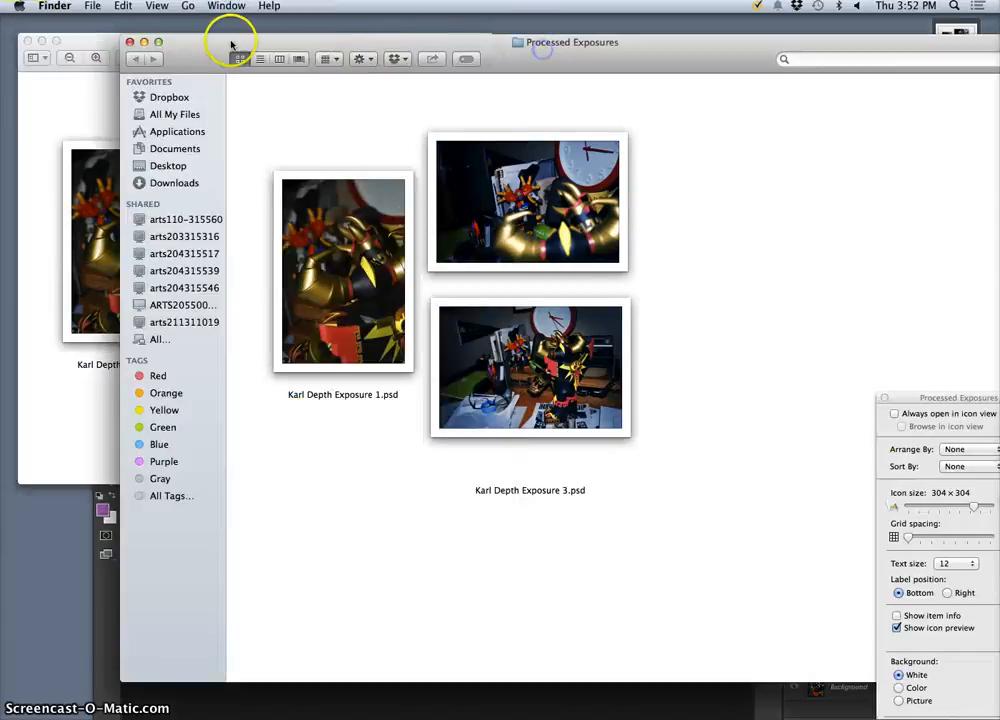
key("super+w")
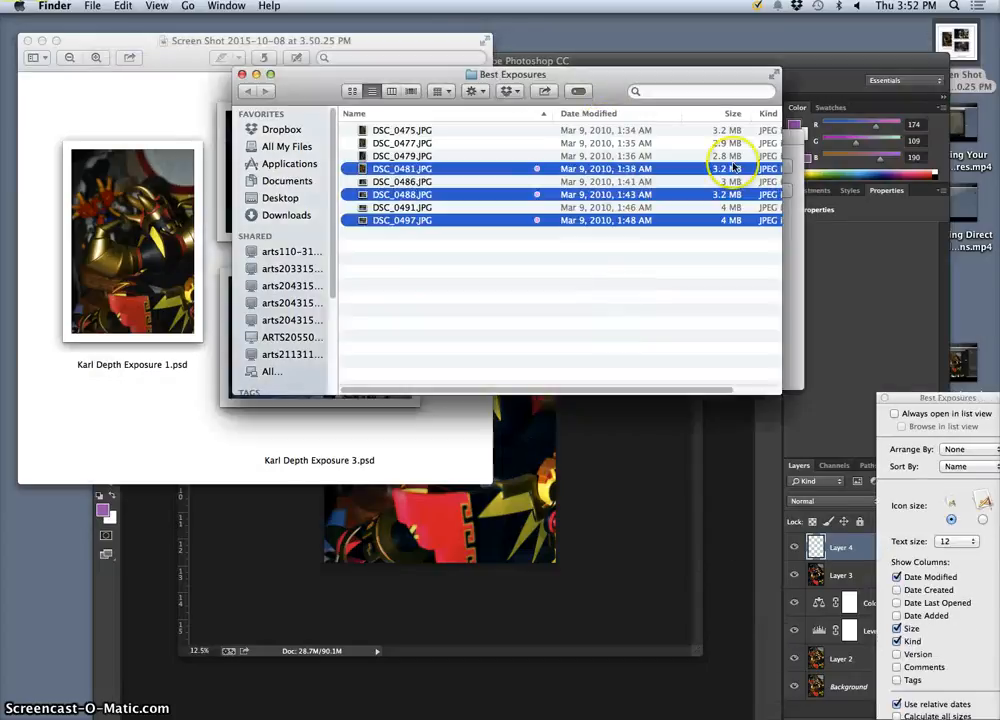
left_click(797, 138)
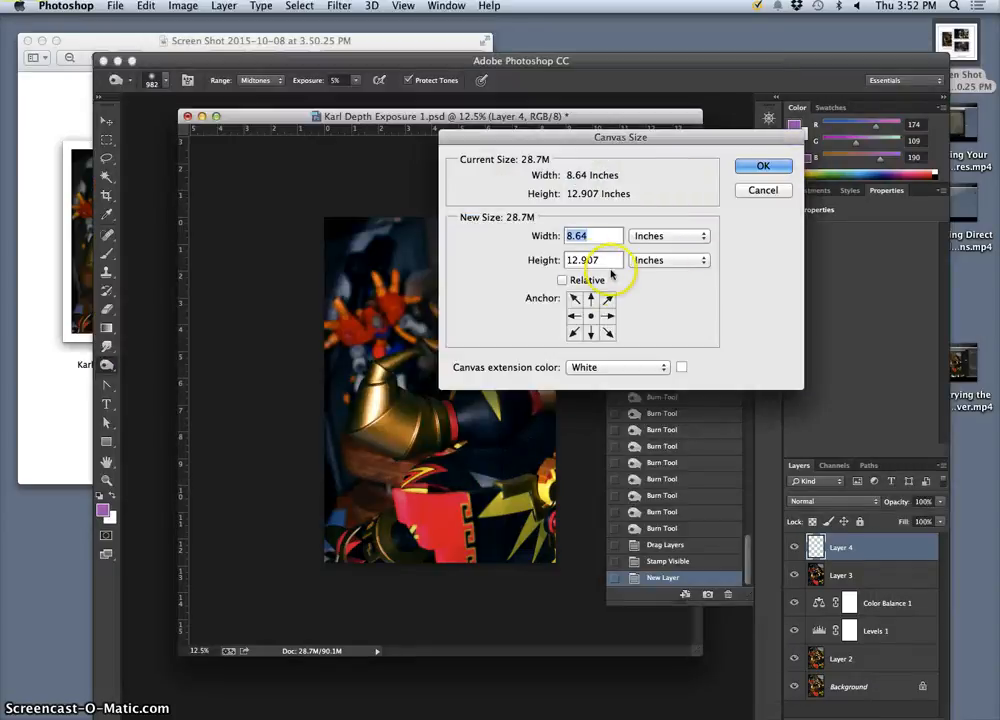
Enlarge the canvas to 40 inches wide and 30 inches high, with the anchor at the middle left.
left_click(575, 316)
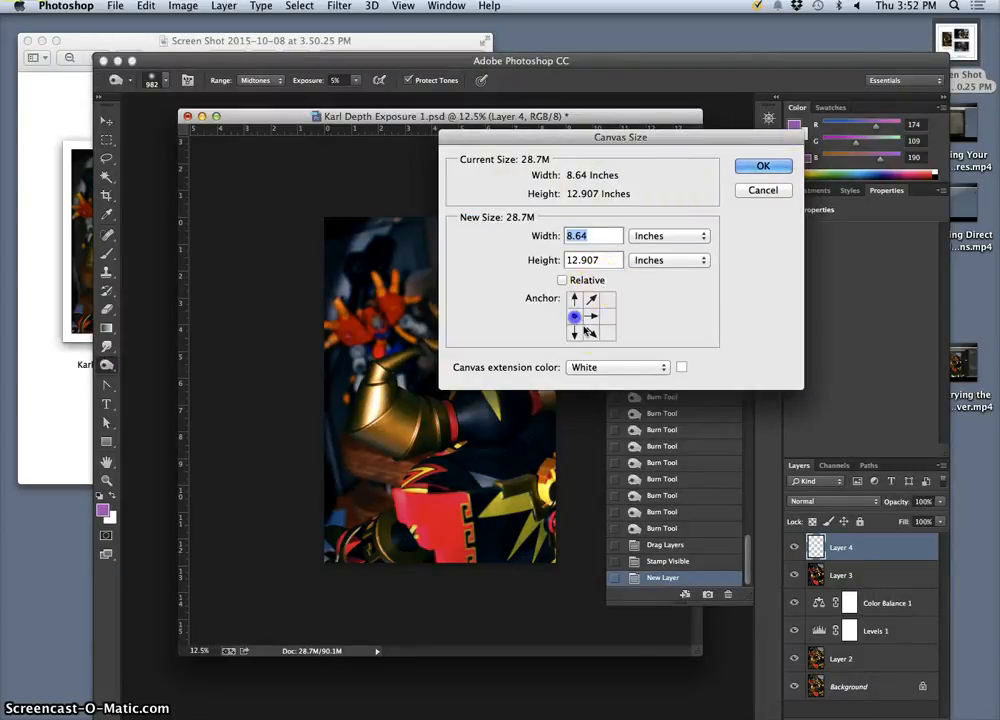
left_click_drag(594, 238, 561, 237)
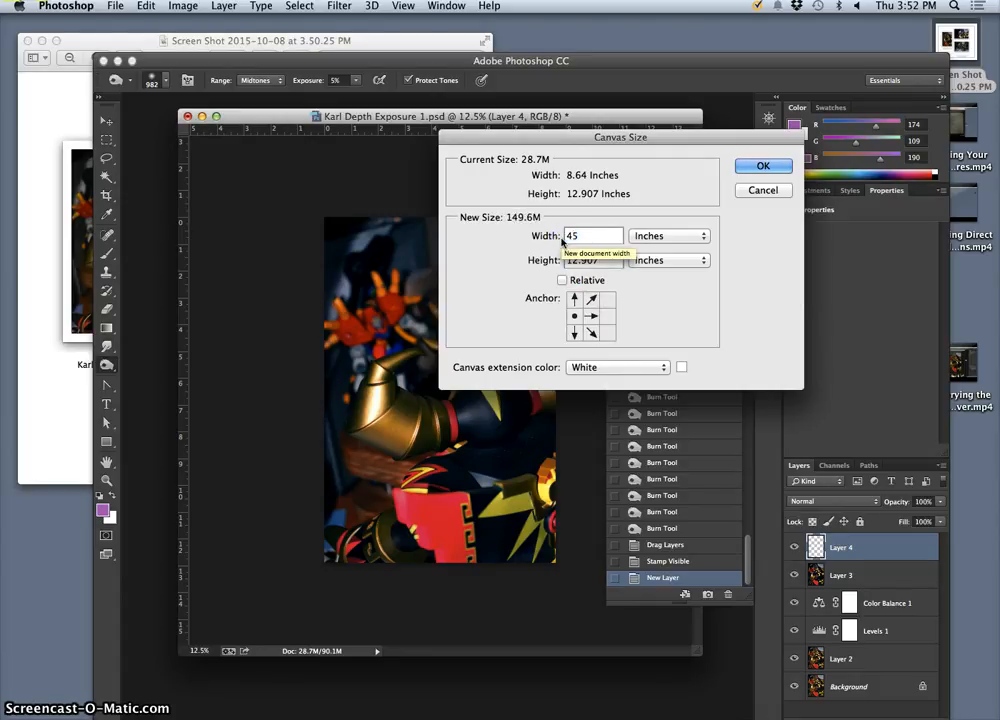
left_click_drag(605, 261, 547, 260)
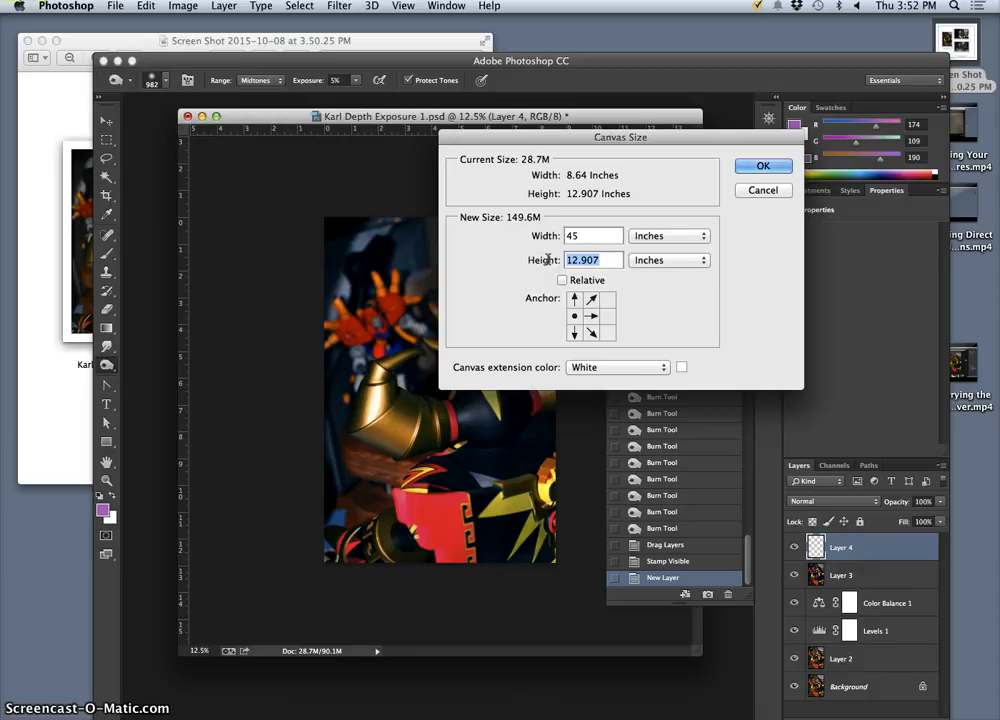
type("30")
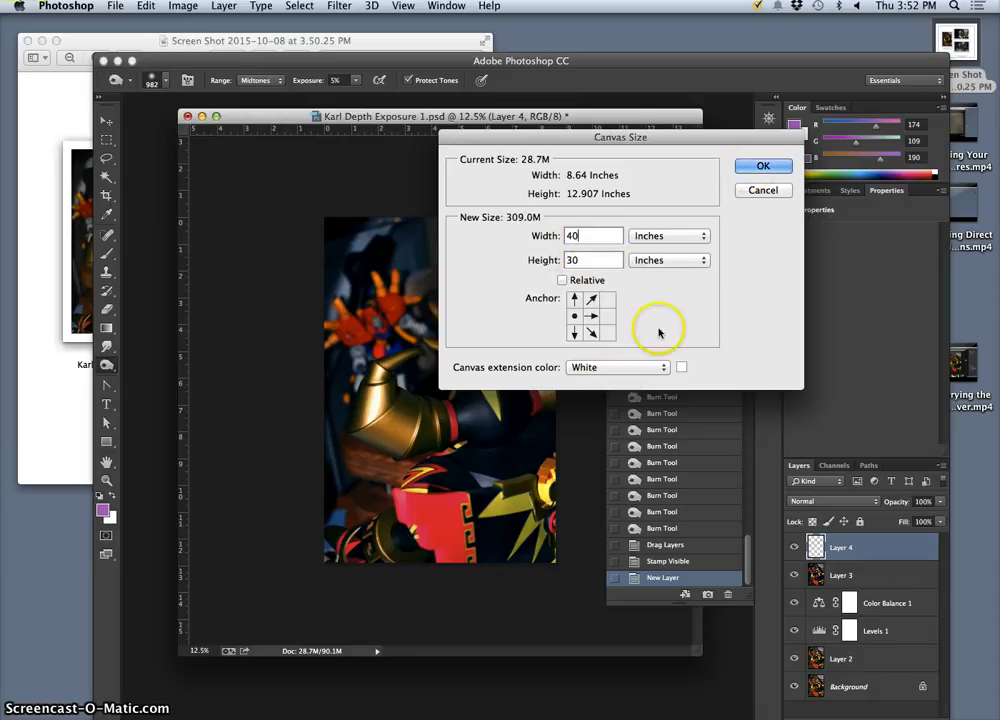
left_click(762, 166)
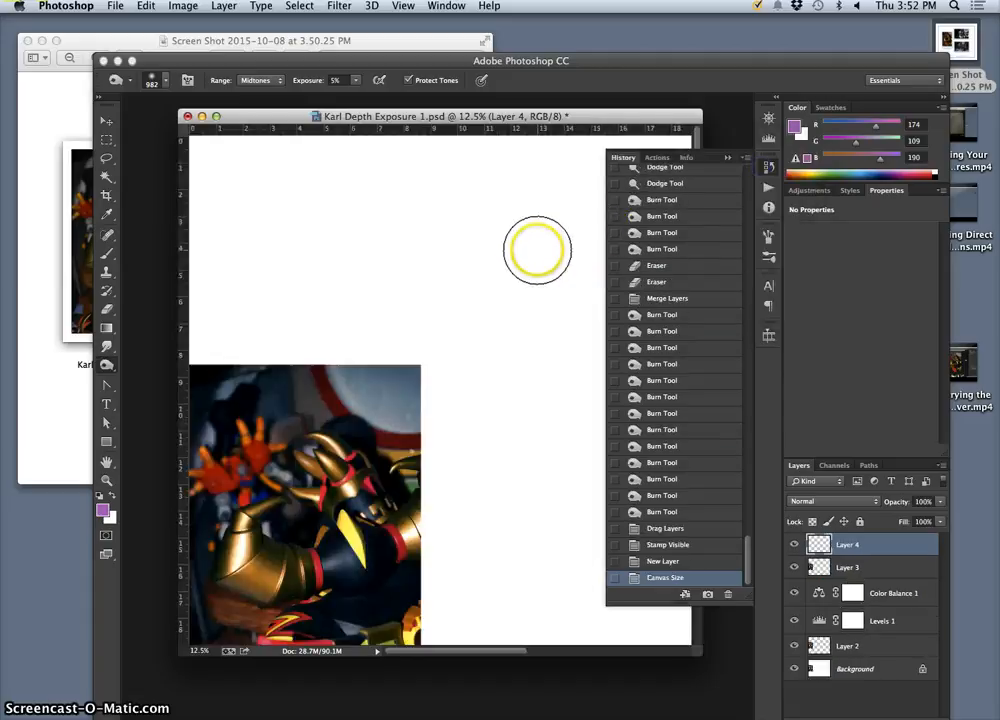
Extend the canvas width to 45 inches with the anchor at the middle right, adding space on the image's left side.
key("super+minus")
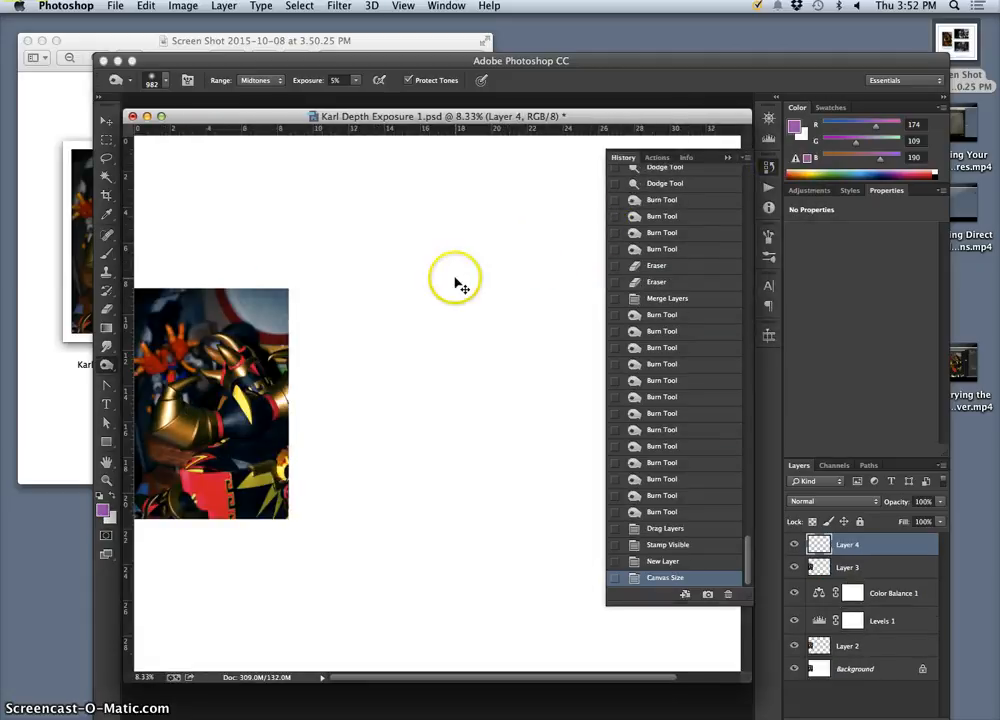
key("super+minus")
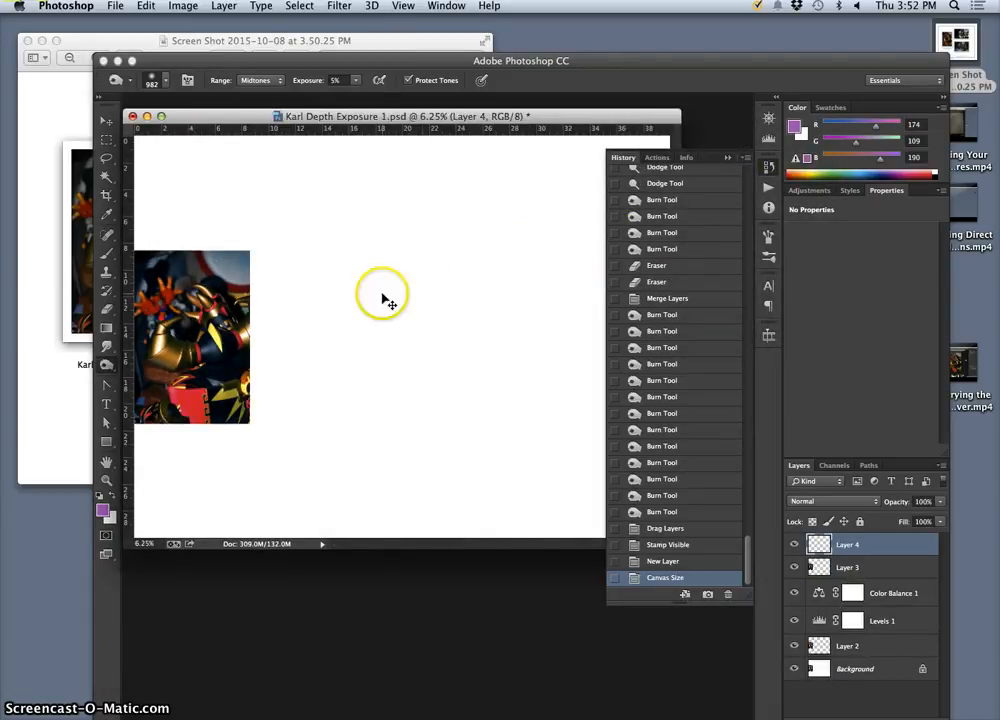
key("super+minus")
key("super+equal")
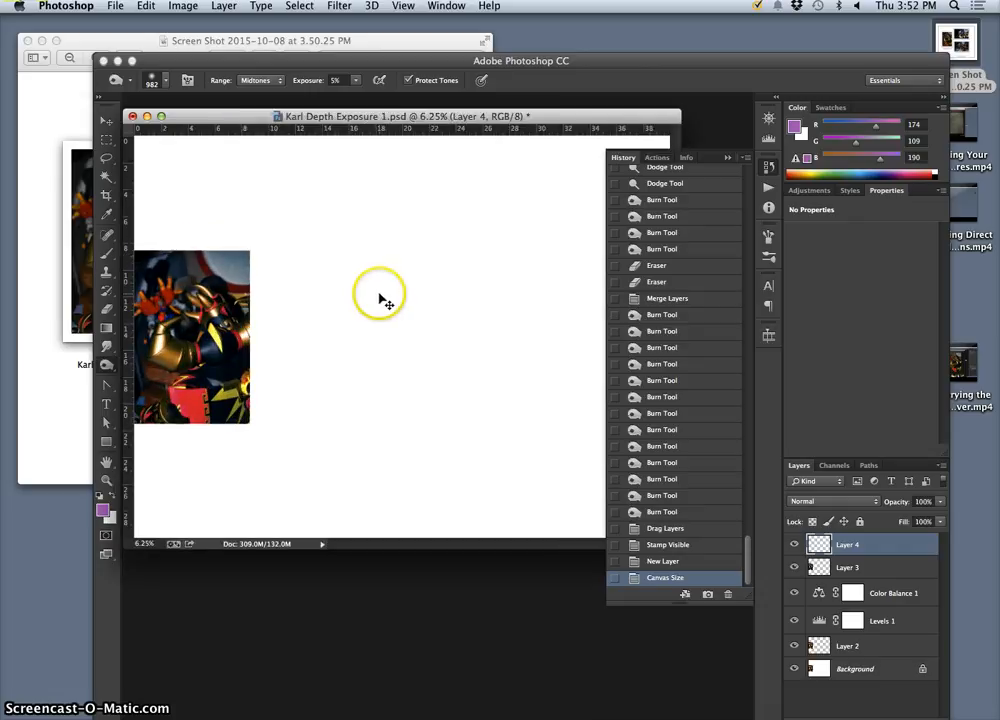
left_click(183, 6)
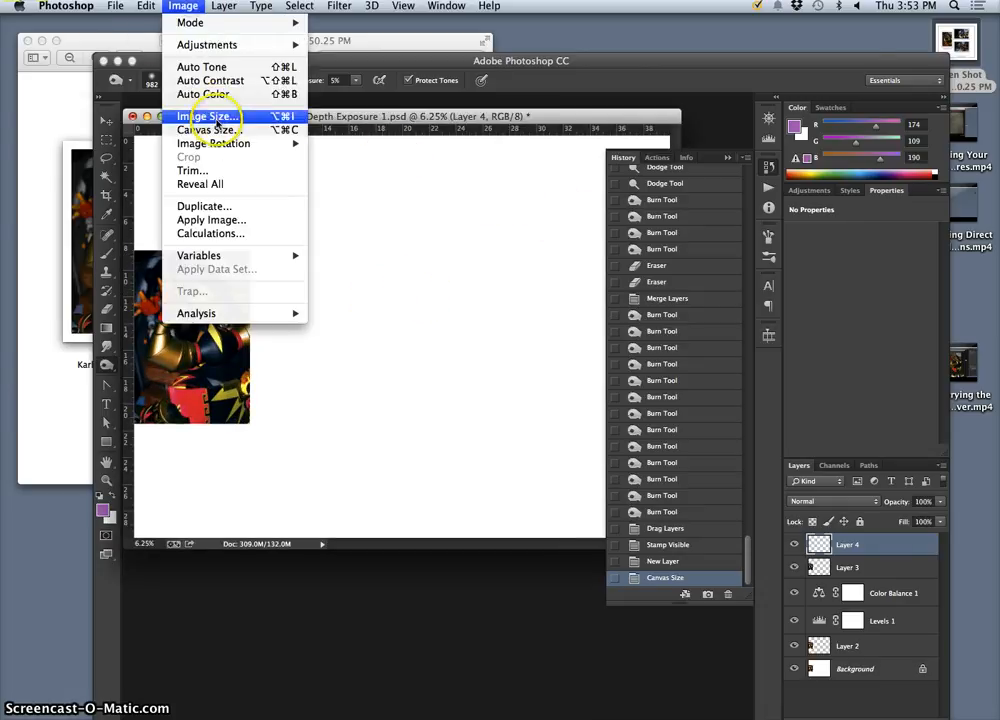
left_click(197, 130)
left_click(608, 316)
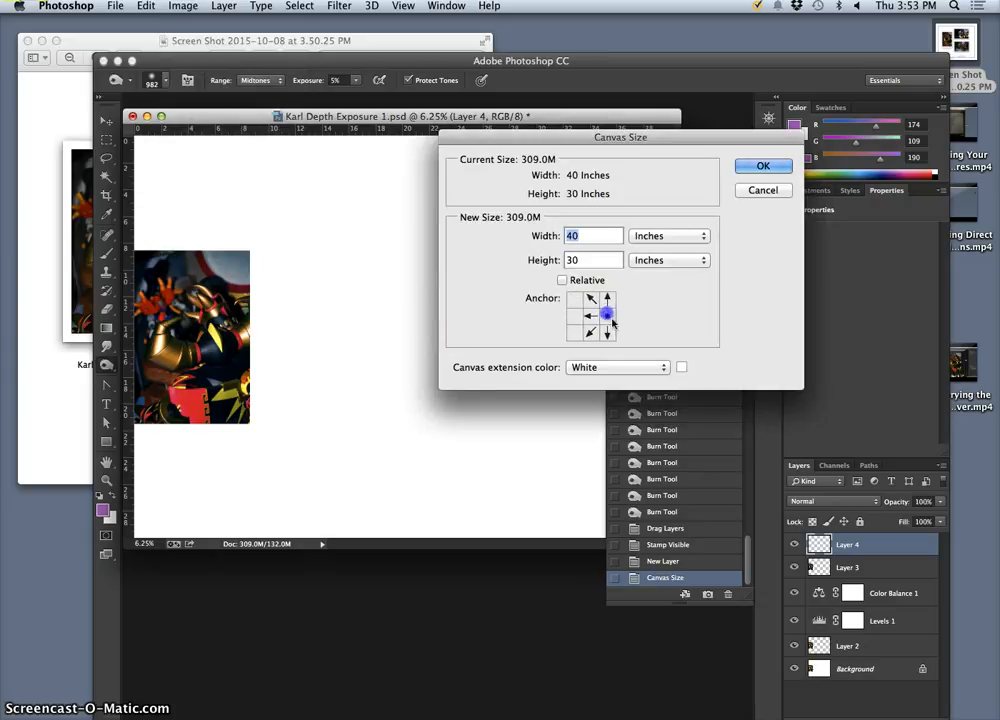
left_click(574, 236)
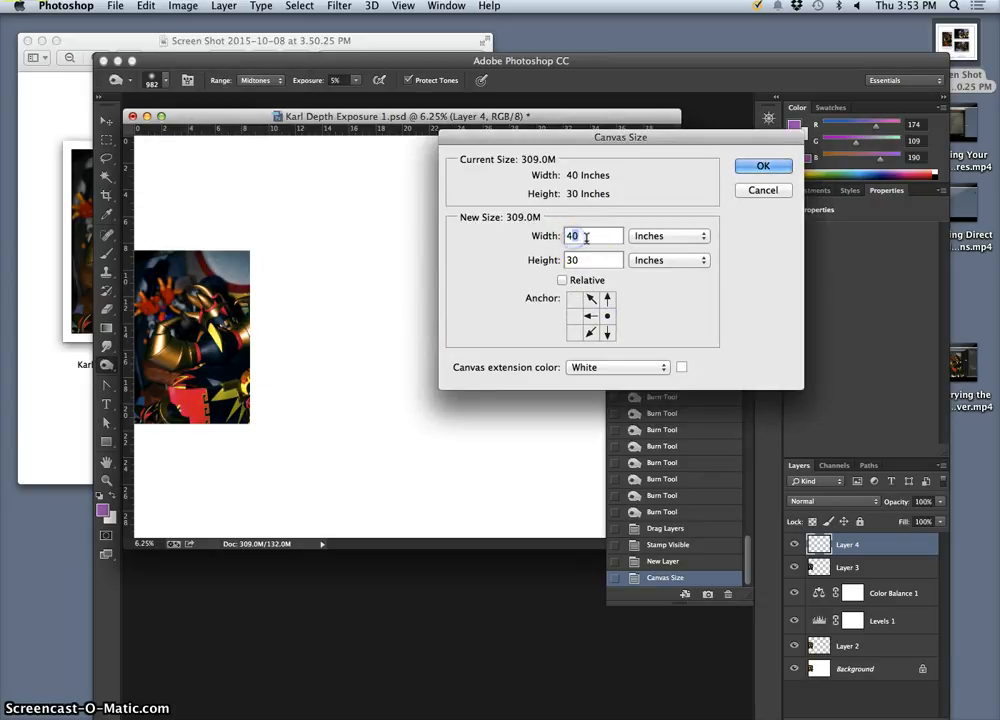
type("45")
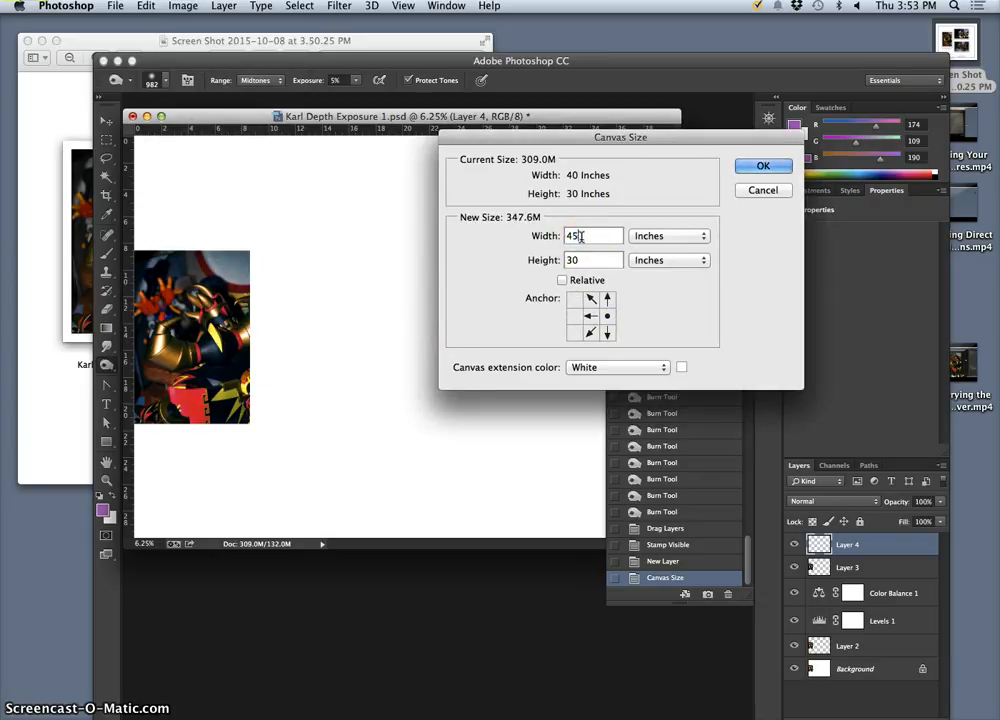
left_click(757, 166)
key("super+minus")
key("super+minus")
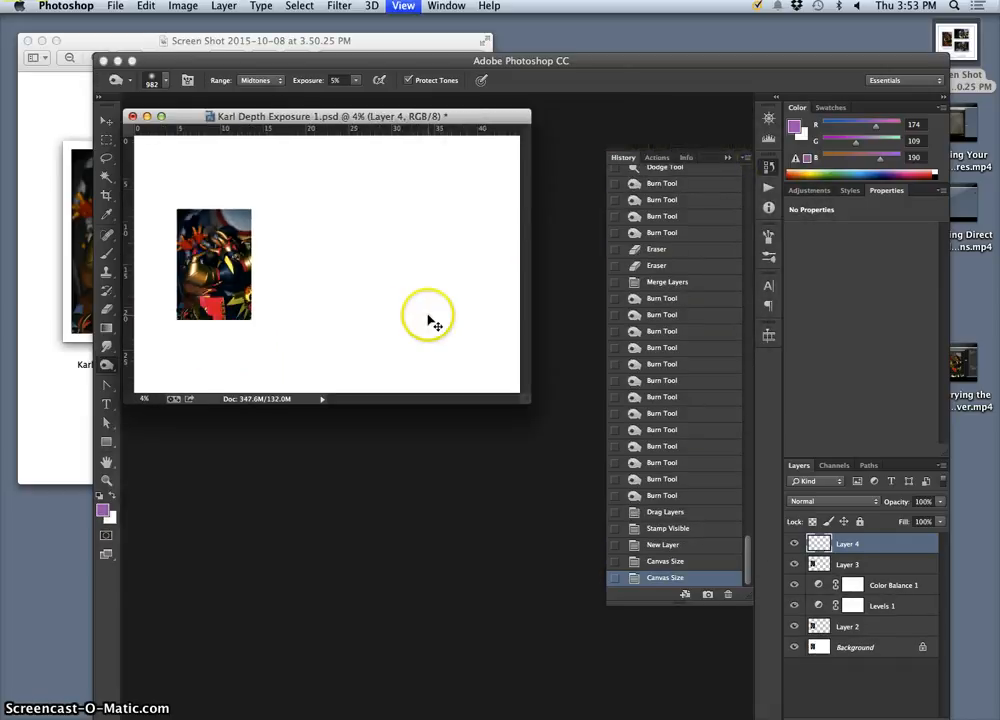
Move Layer 3 above Layer 4 in the layer stack and activate the Move tool.
left_click_drag(431, 336, 593, 550)
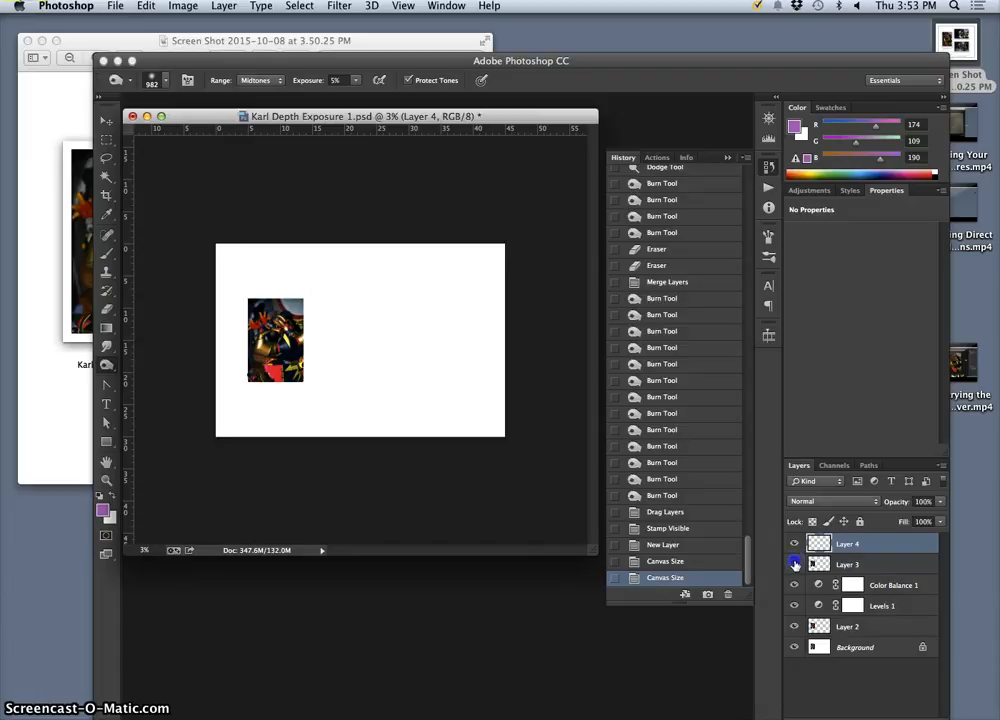
left_click_drag(838, 565, 818, 545)
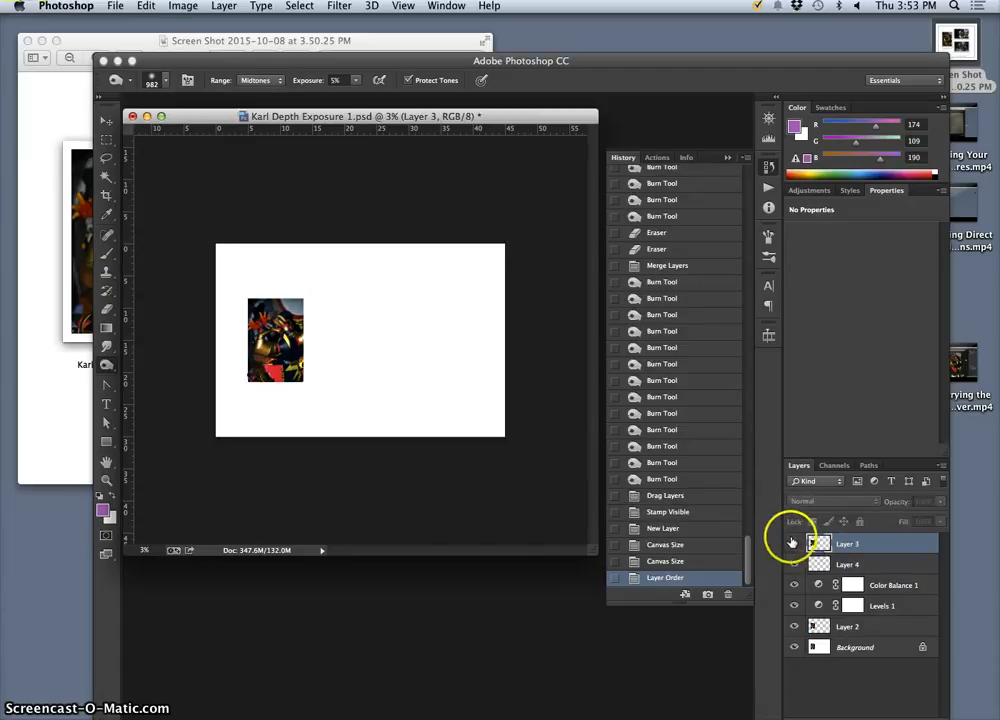
left_click(106, 120)
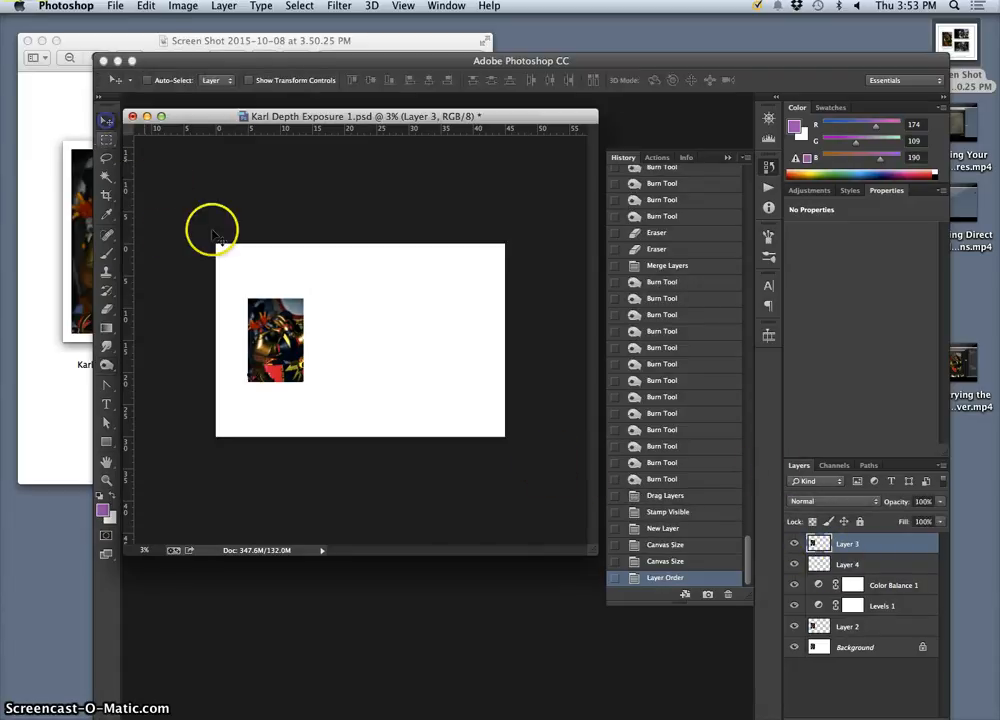
mouse_move(284, 338)
left_mouse_down()
mouse_move(272, 337)
mouse_move(283, 338)
left_mouse_up()
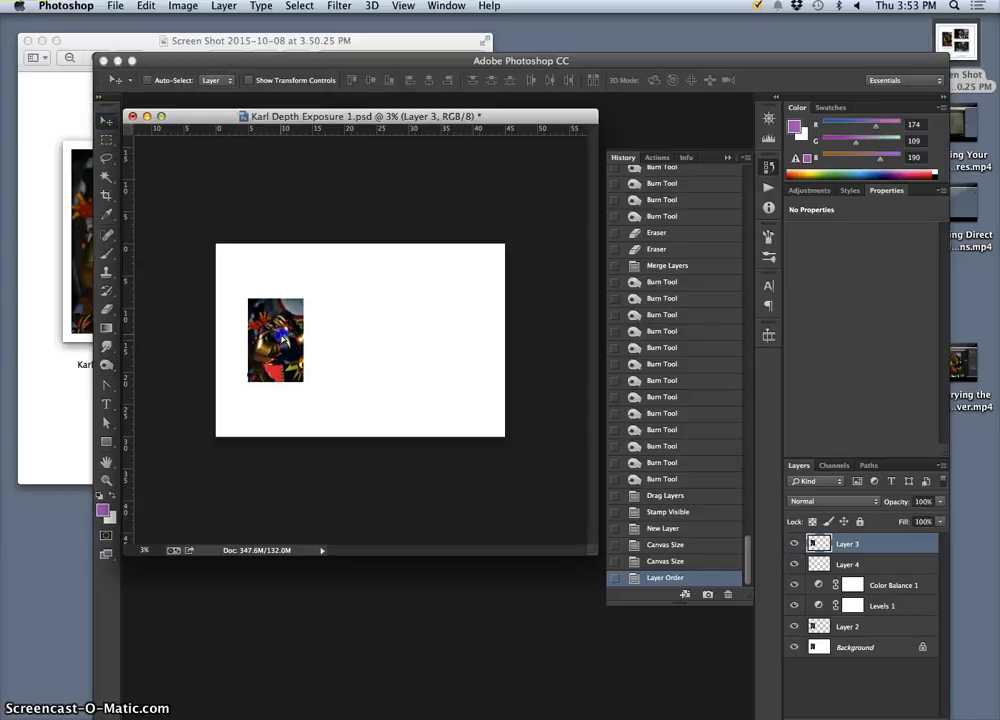
Delete the Color Balance 1, Levels 1, Layer 2 and Background layers, keeping only Layer 3 and Layer 4.
left_click(864, 568)
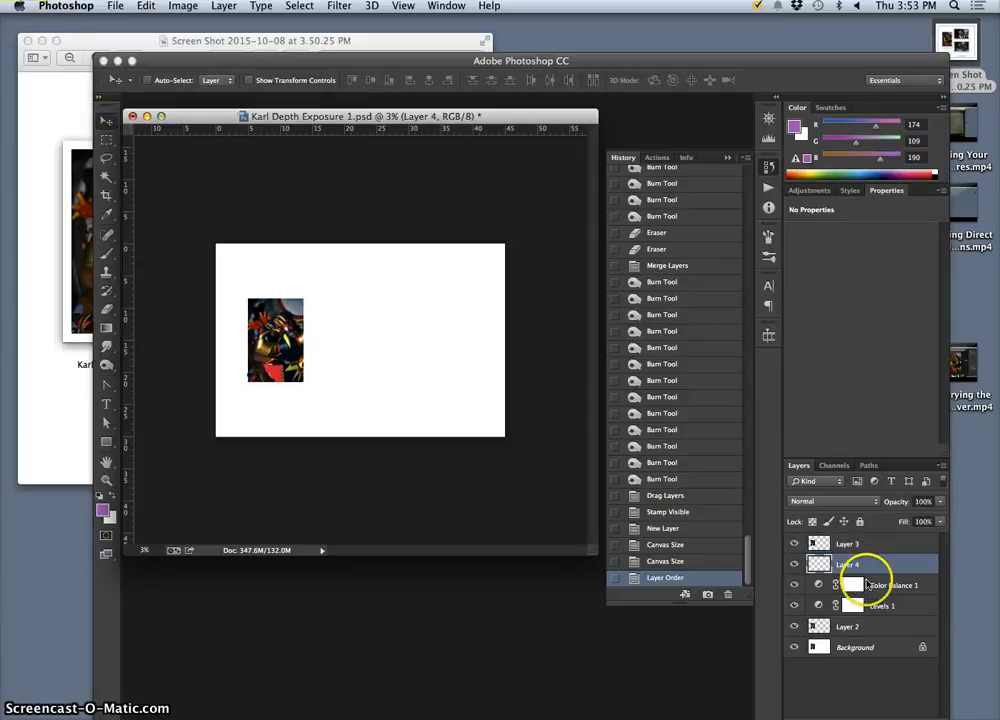
left_click(866, 584)
key("Delete")
key("Delete")
key("Delete")
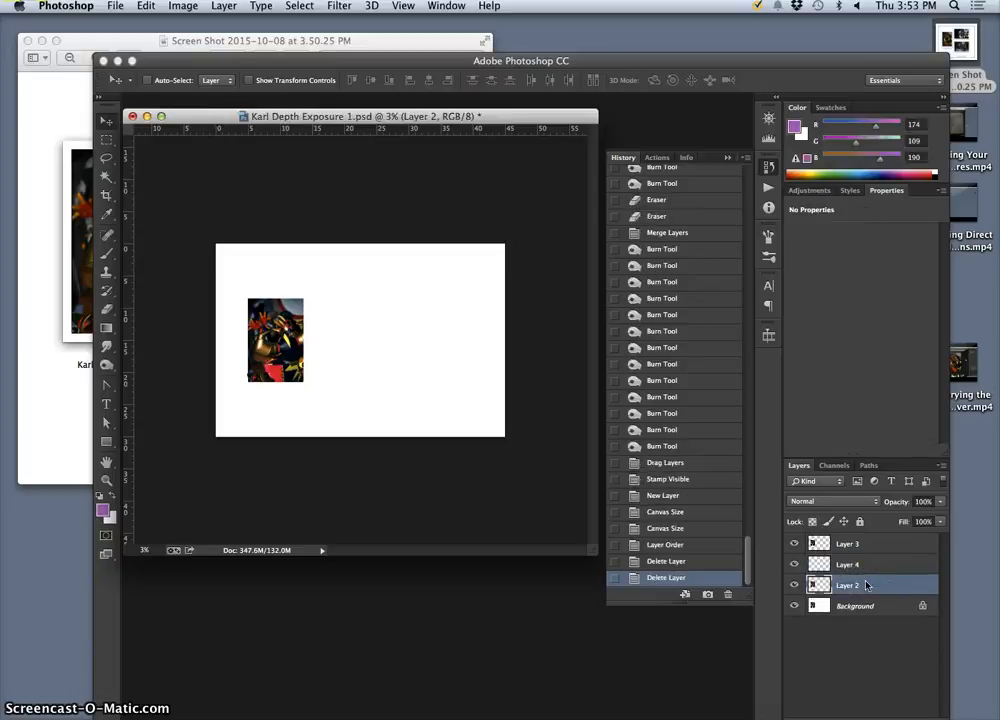
key("Delete")
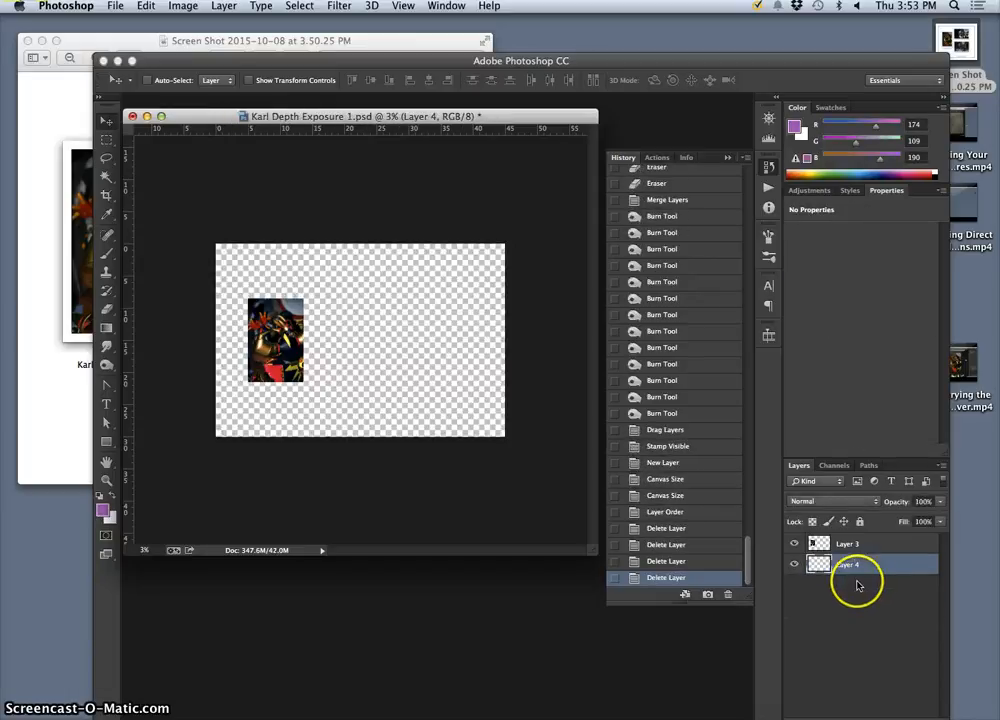
Fill the empty Layer 4 with white and check the backdrop by hiding and reshowing Layer 3.
left_click(146, 8)
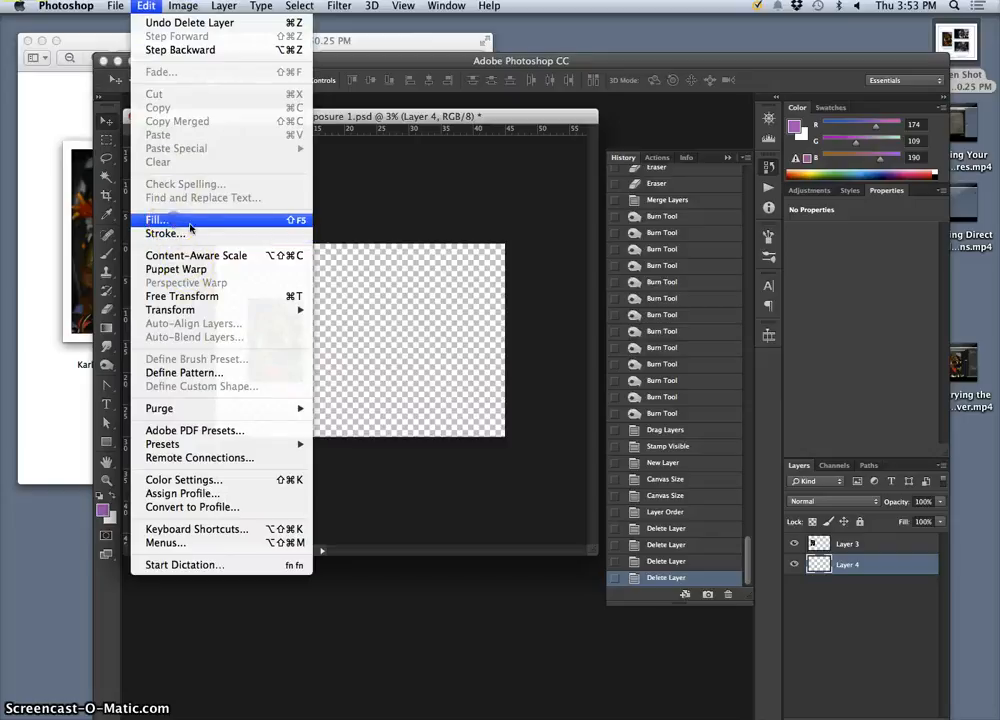
left_click(160, 218)
left_click(662, 332)
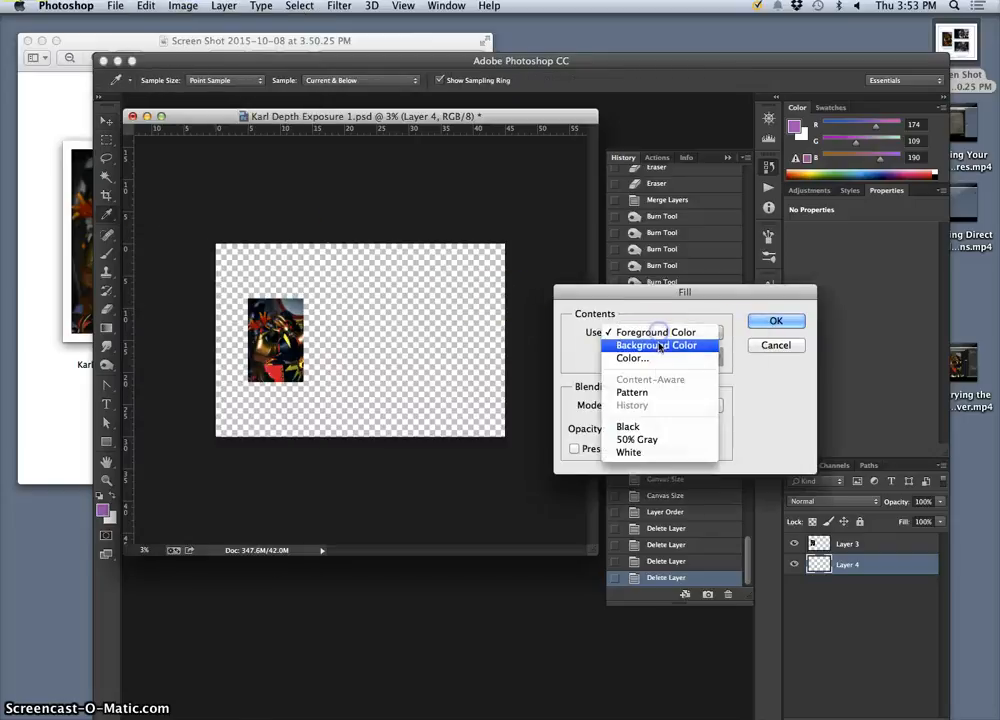
left_click(633, 452)
left_click(775, 320)
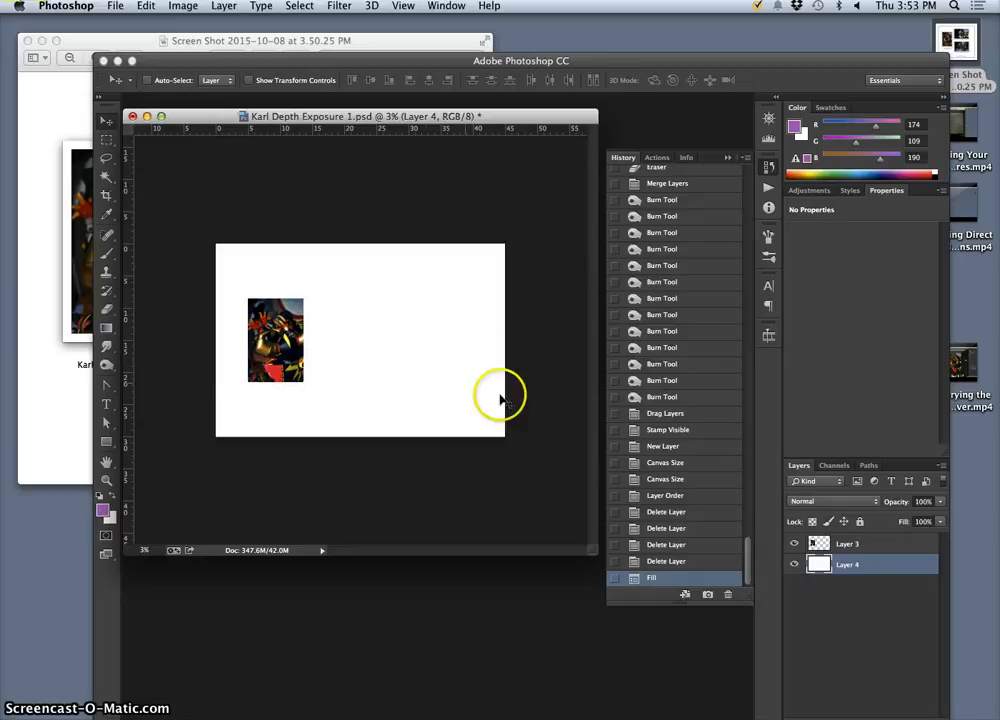
left_click(795, 544)
left_click(795, 544)
left_click(795, 544)
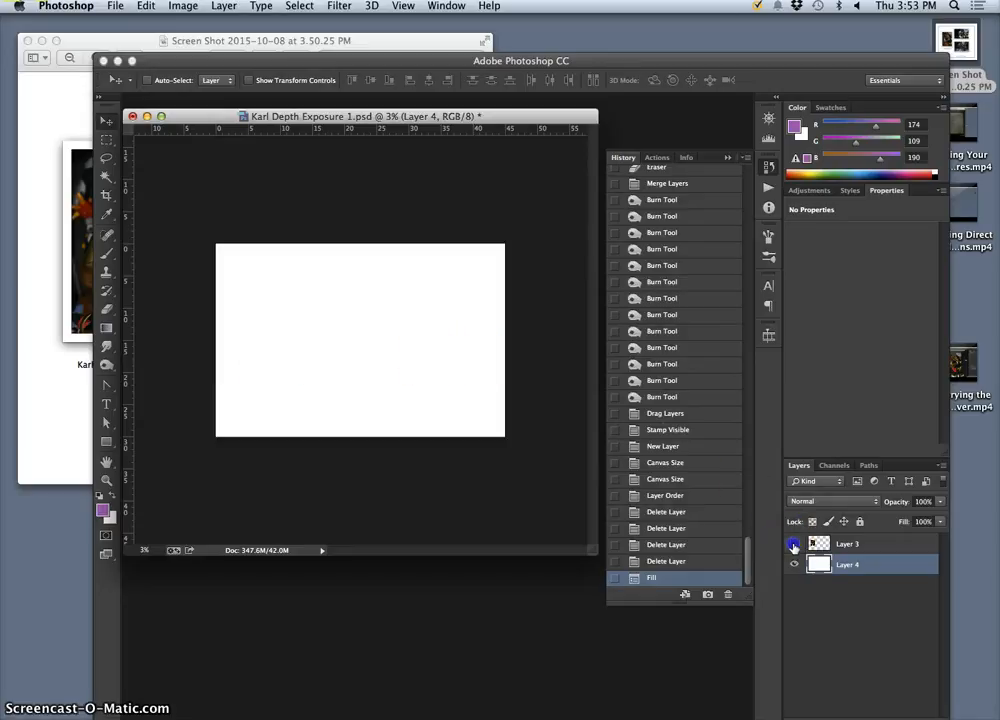
left_click(795, 544)
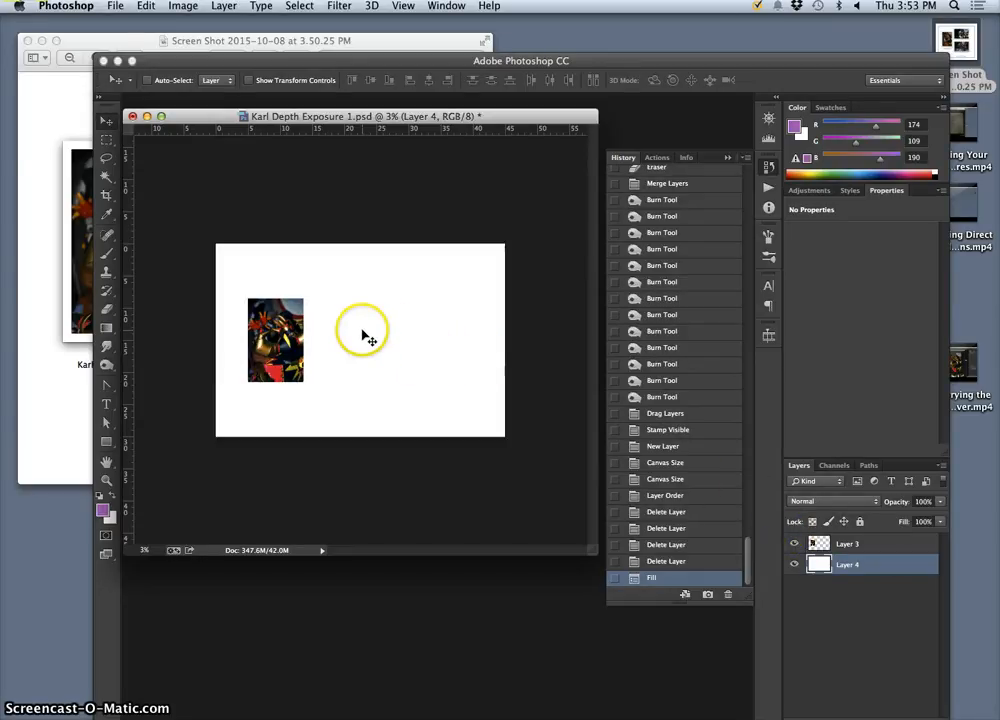
Enlarge the document view, consult the layout reference screenshot, and shift the Photoshop window aside.
key("super+equal")
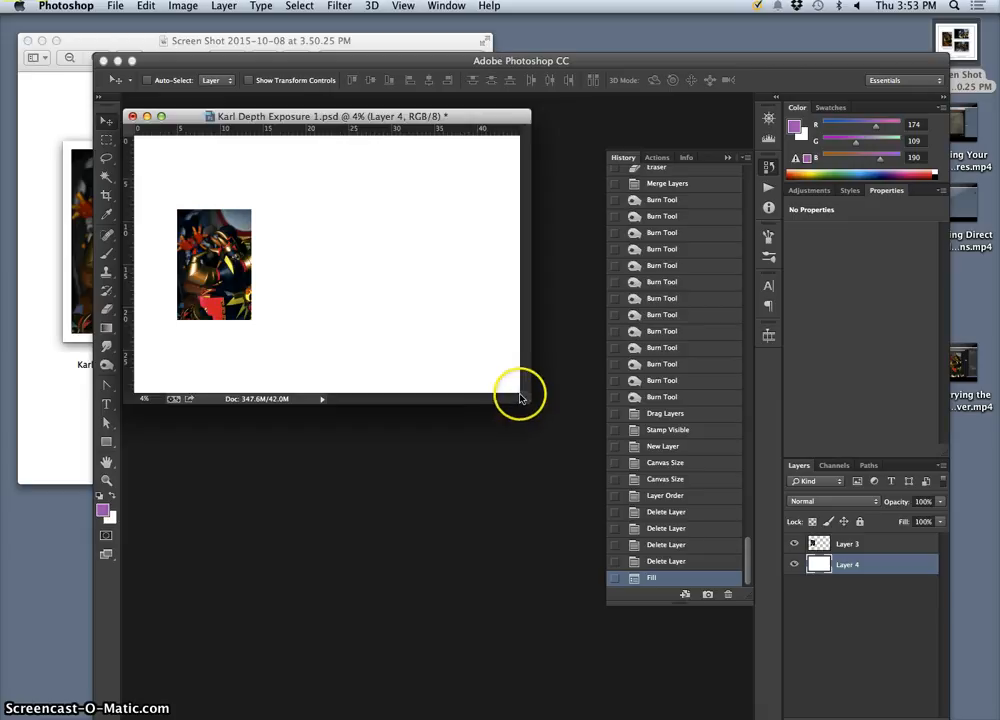
left_click_drag(458, 397, 644, 540)
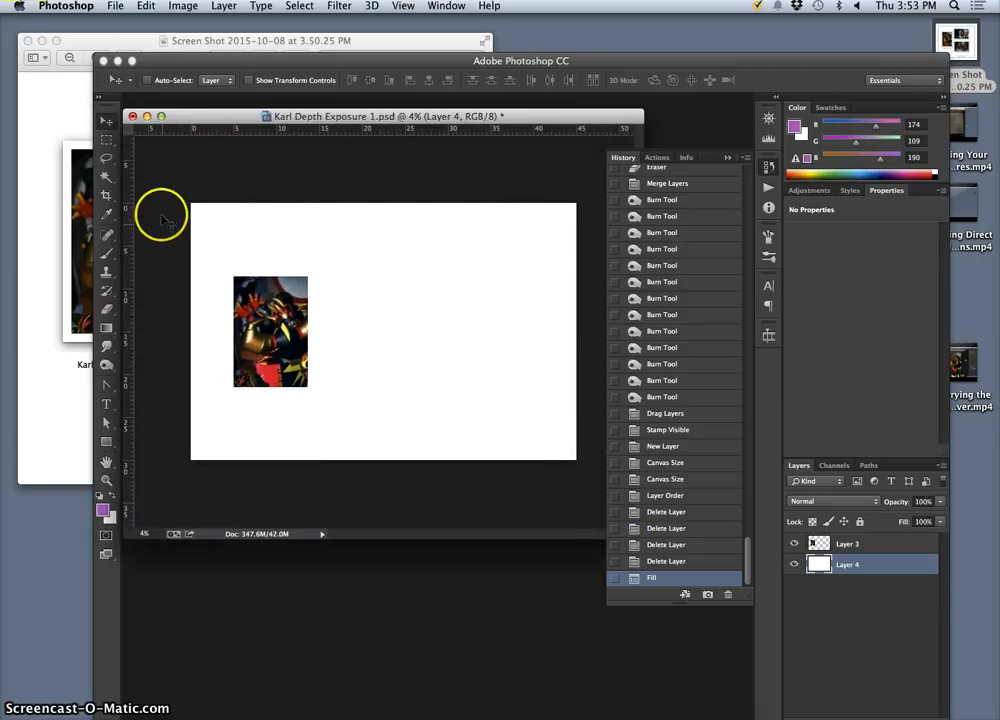
left_click(66, 183)
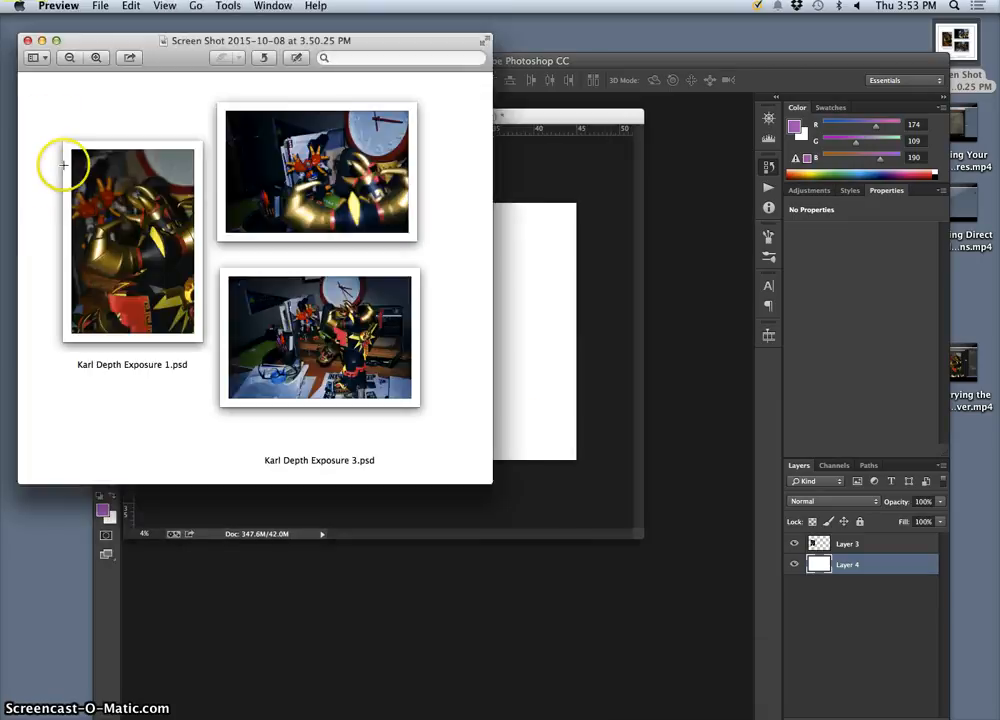
left_click_drag(549, 64, 592, 99)
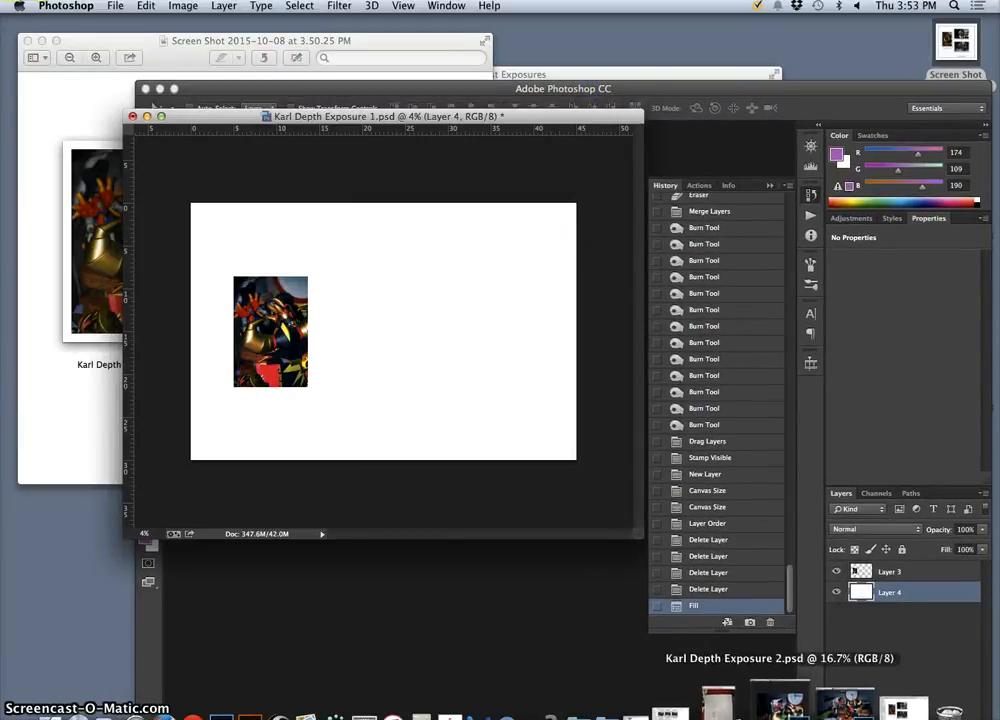
Restore the minimized Karl Depth Exposure 2.psd and flatten the image into a single layer.
left_click(793, 708)
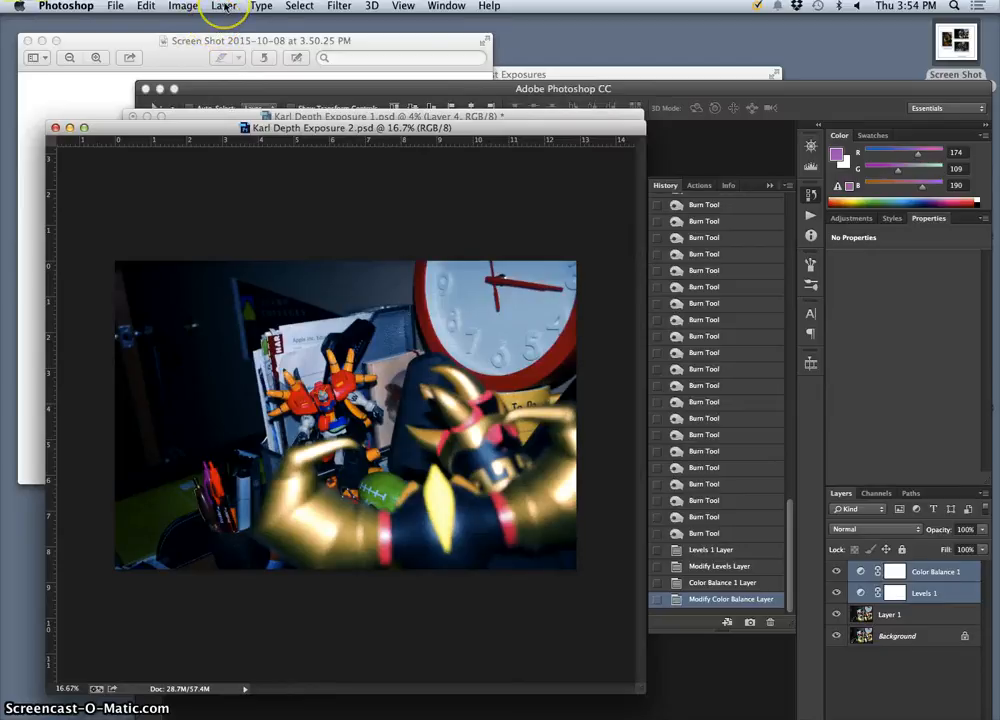
left_click(115, 6)
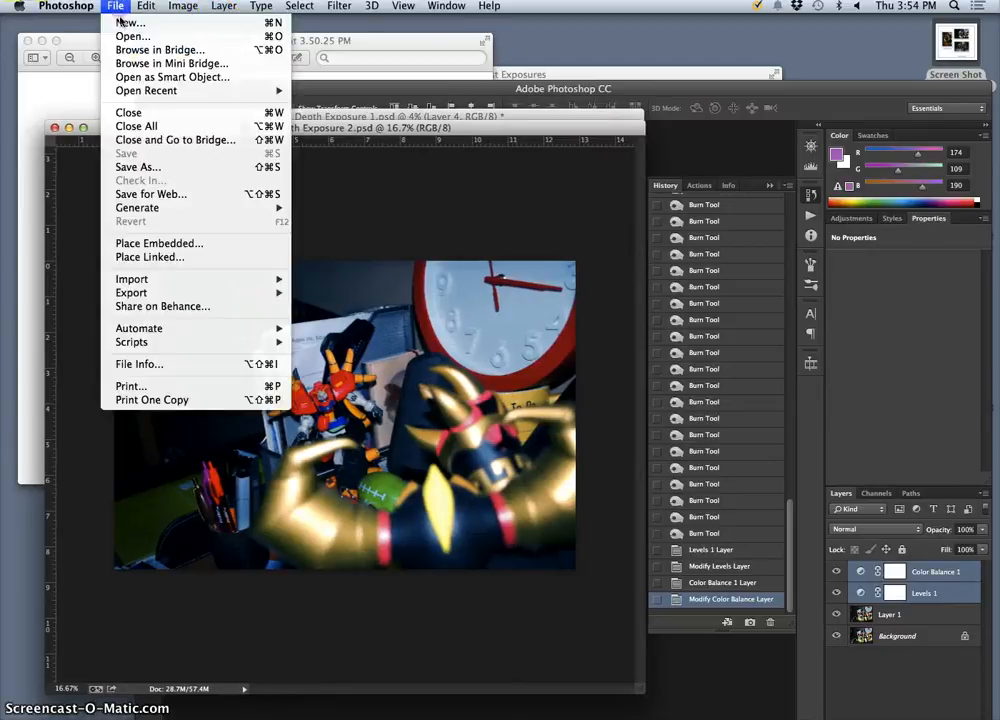
left_click(224, 6)
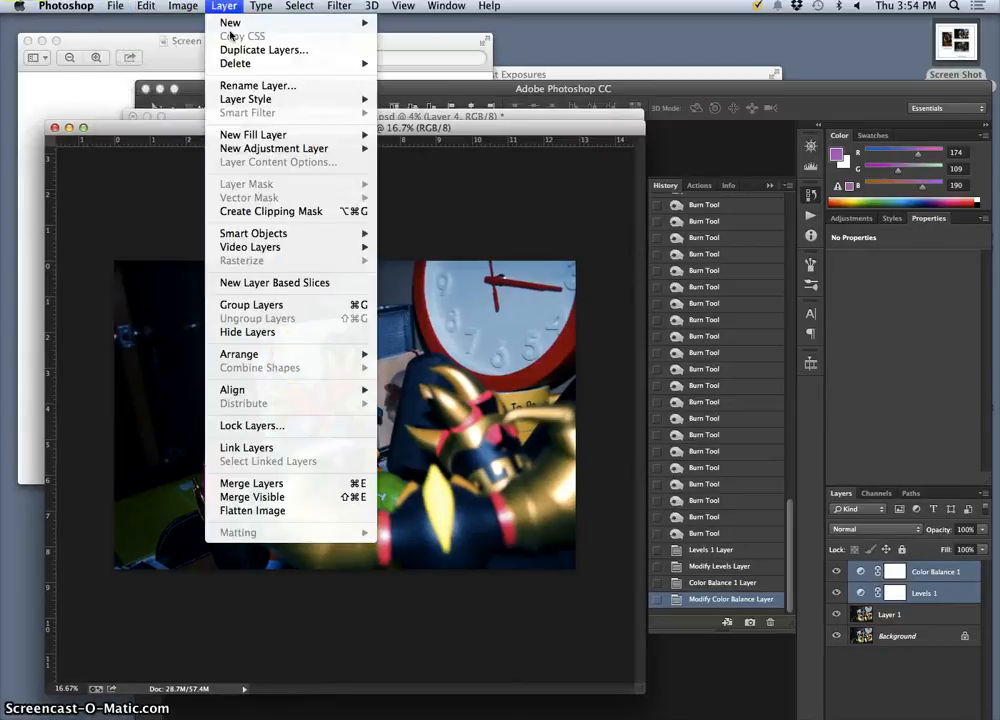
left_click(370, 510)
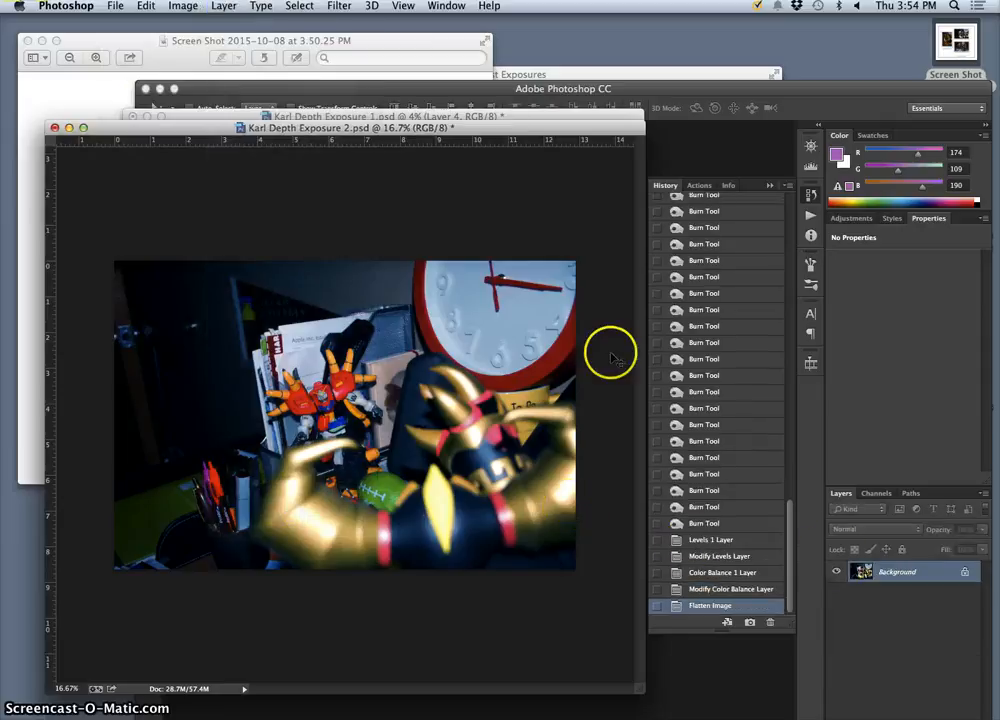
Copy the flattened Exposure 2 layer into the Karl Depth Exposure 1 canvas and close the Exposure 2 document.
left_click_drag(478, 124, 467, 428)
left_click_drag(884, 572, 418, 342)
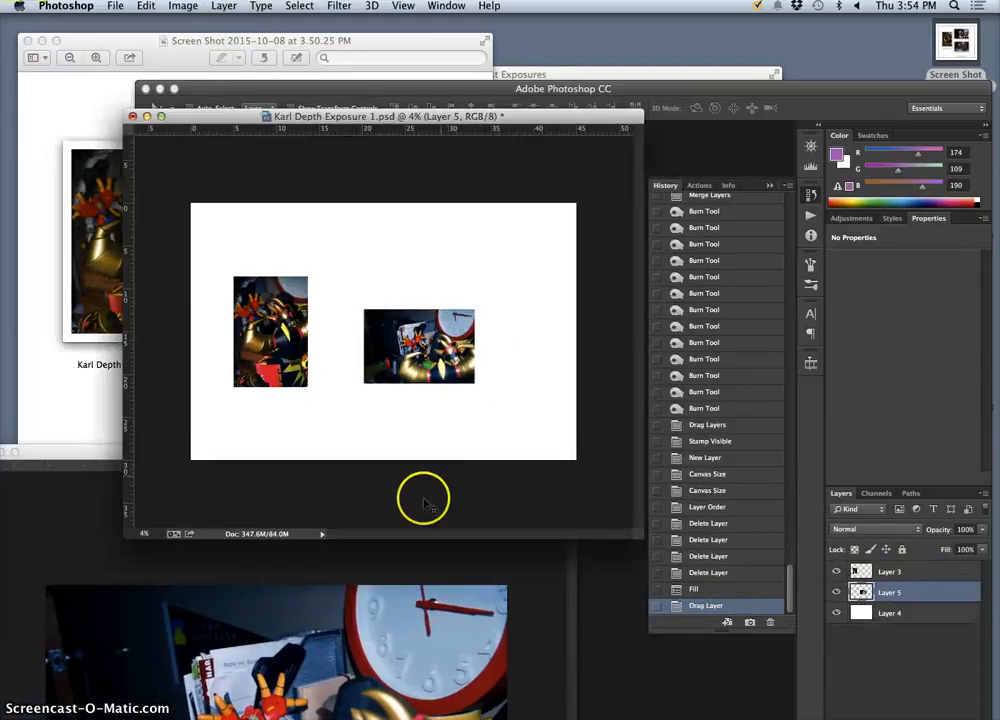
left_click(96, 458)
left_click_drag(114, 447, 275, 208)
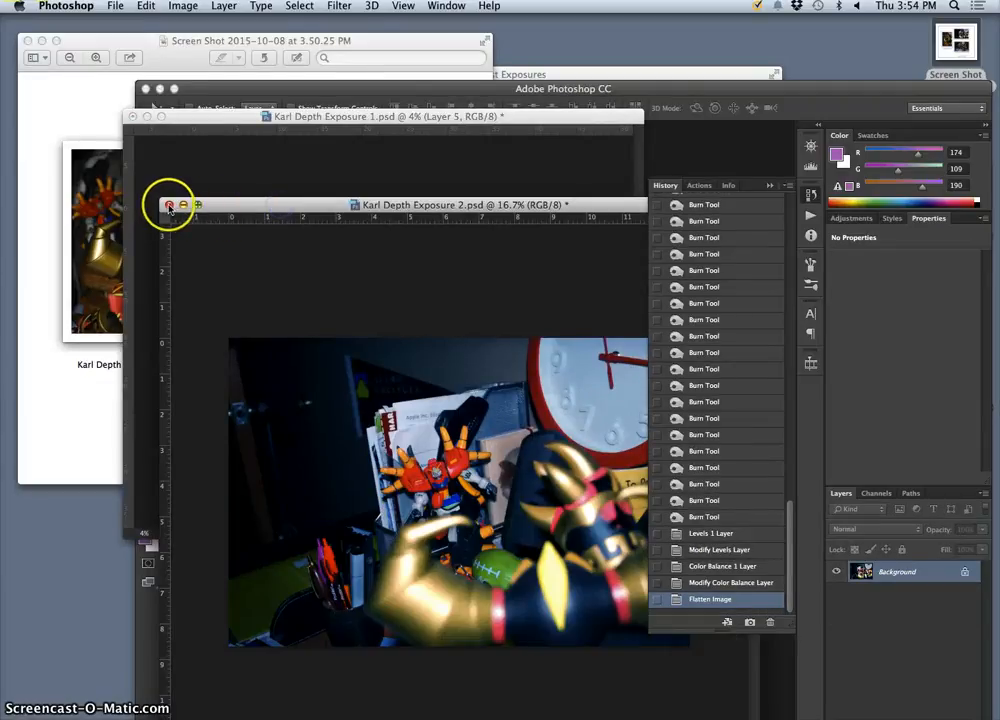
left_click(168, 205)
left_click(452, 262)
Make room beside the composition, restore the minimized Karl Depth Exposure 3.psd, and flatten its layers.
left_click(855, 593)
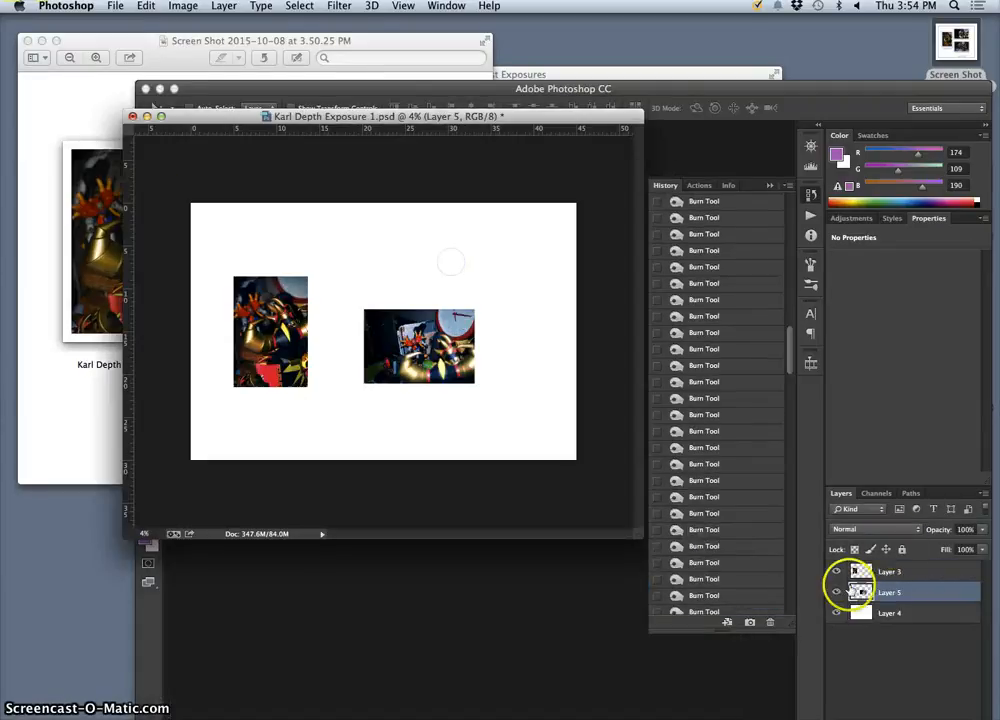
left_click_drag(507, 116, 429, 241)
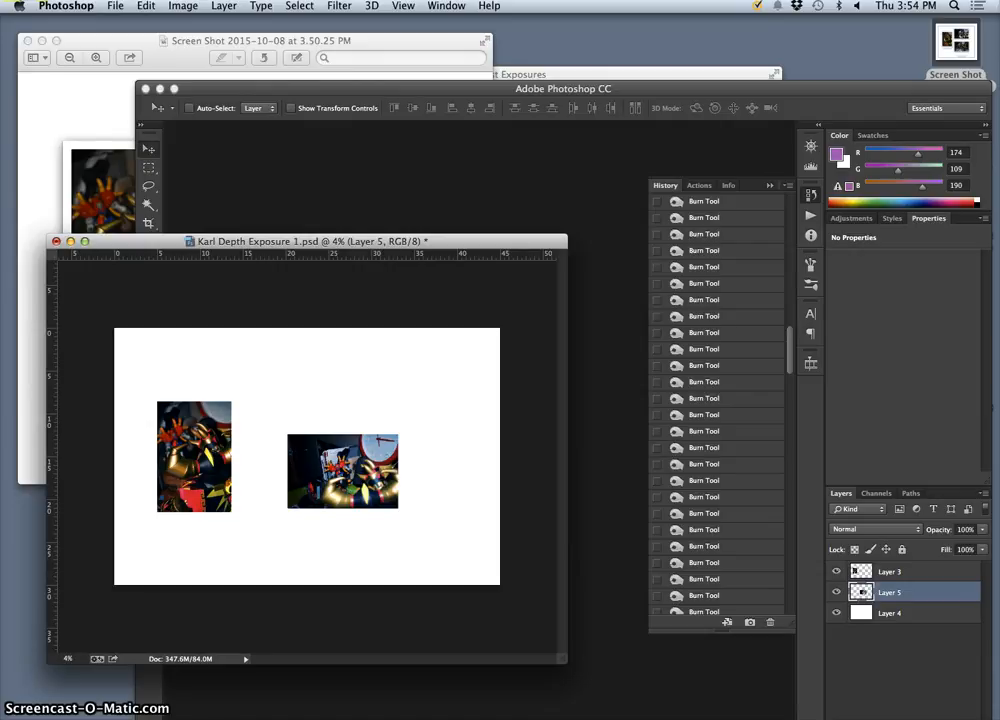
left_click(829, 703)
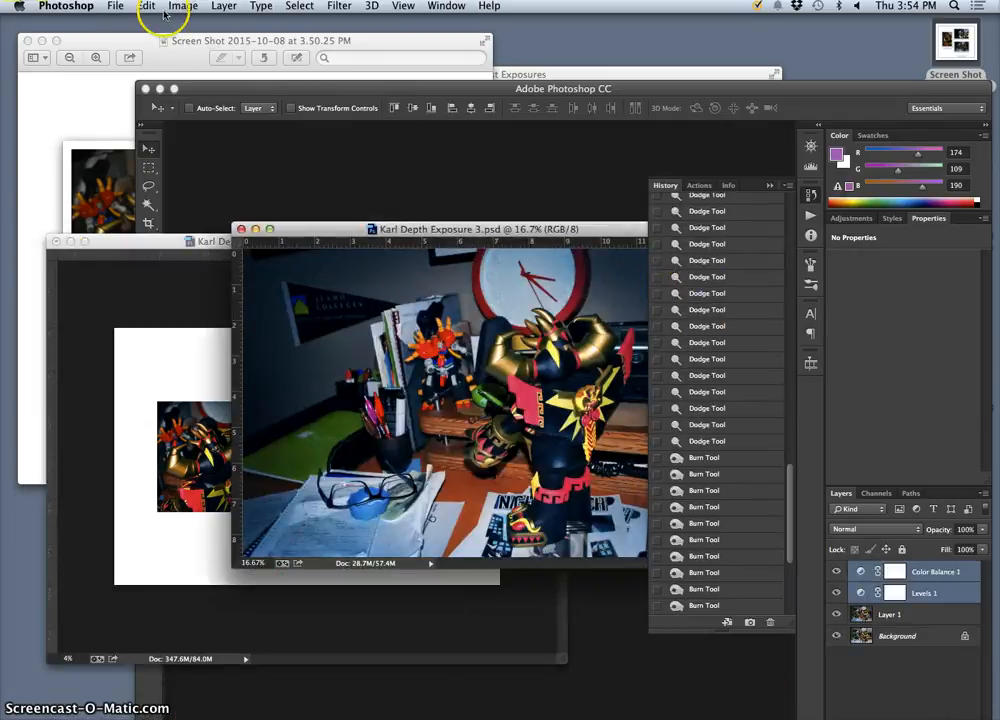
left_click(119, 7)
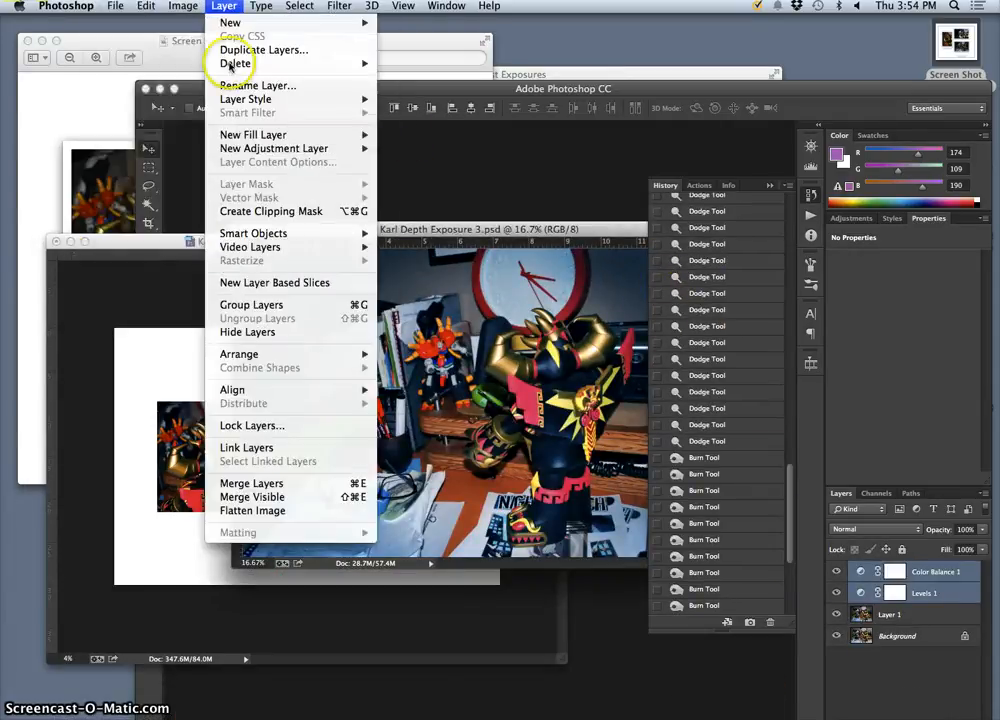
left_click(252, 510)
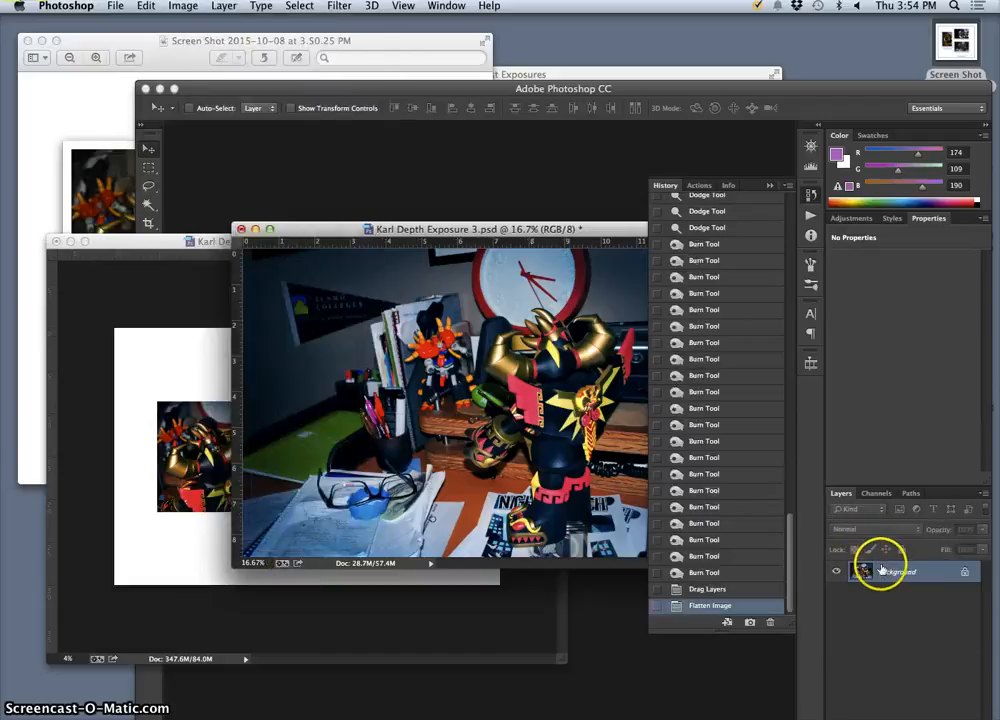
Copy the flattened Exposure 3 layer into the Karl Depth Exposure 1 canvas and close the Exposure 3 document.
left_click_drag(877, 567, 205, 545)
left_click(408, 226)
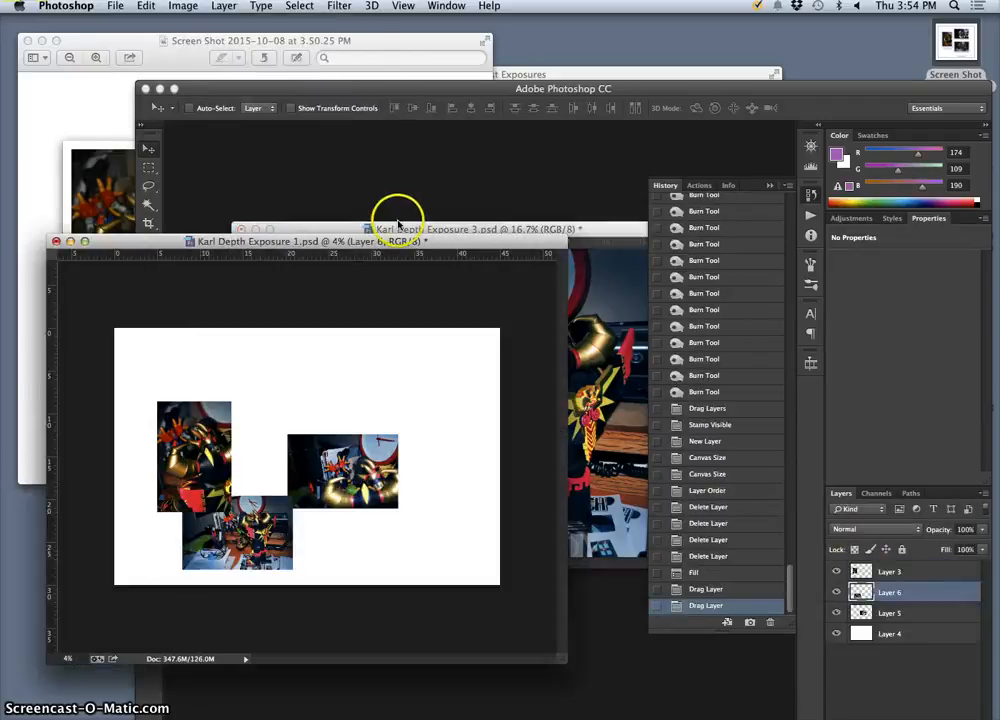
key("super+w")
left_click(450, 264)
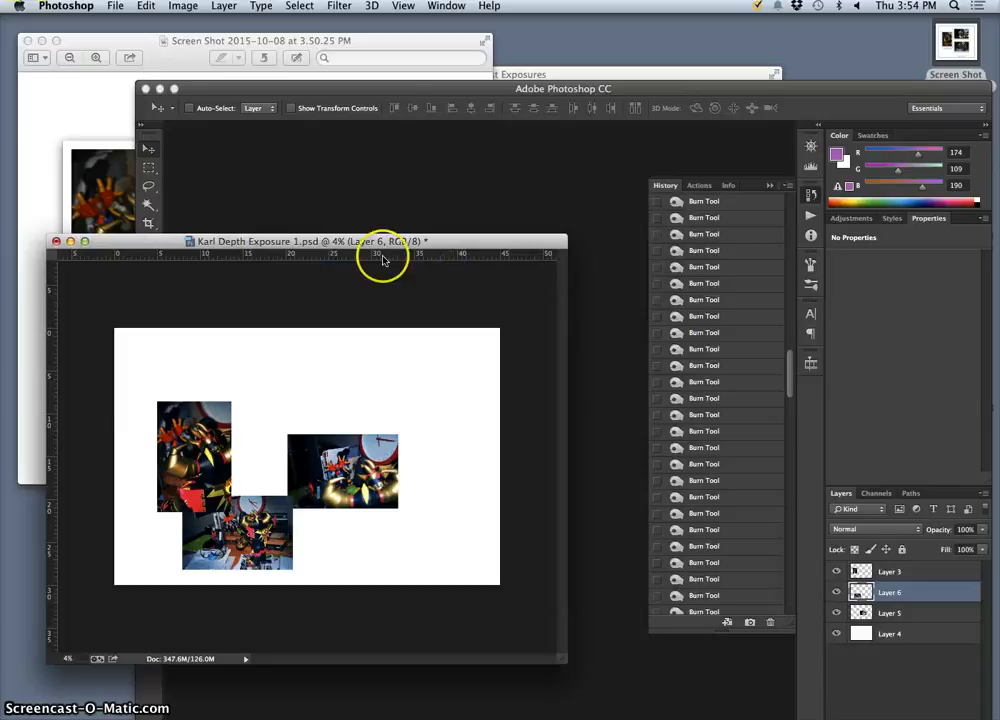
Arrange the Exposure 3 image on Layer 6 beside the portrait photo, with the Exposure 2 image on Layer 5 aligned directly above it.
left_click_drag(383, 243, 466, 118)
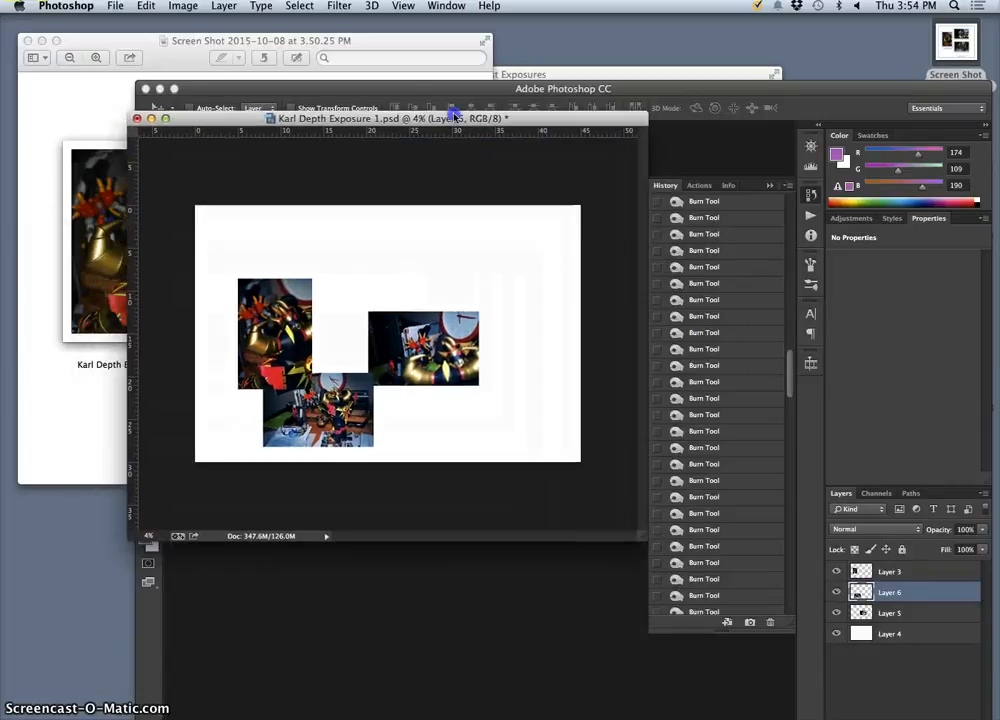
left_click_drag(417, 316, 504, 301)
left_click(922, 610)
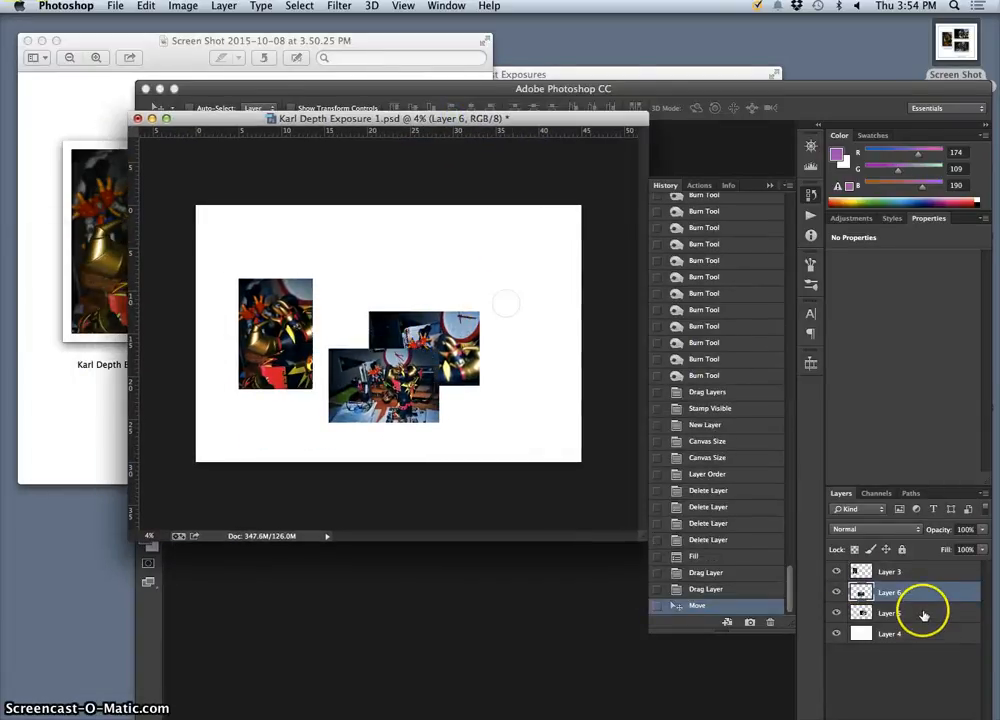
left_click_drag(517, 375, 476, 324)
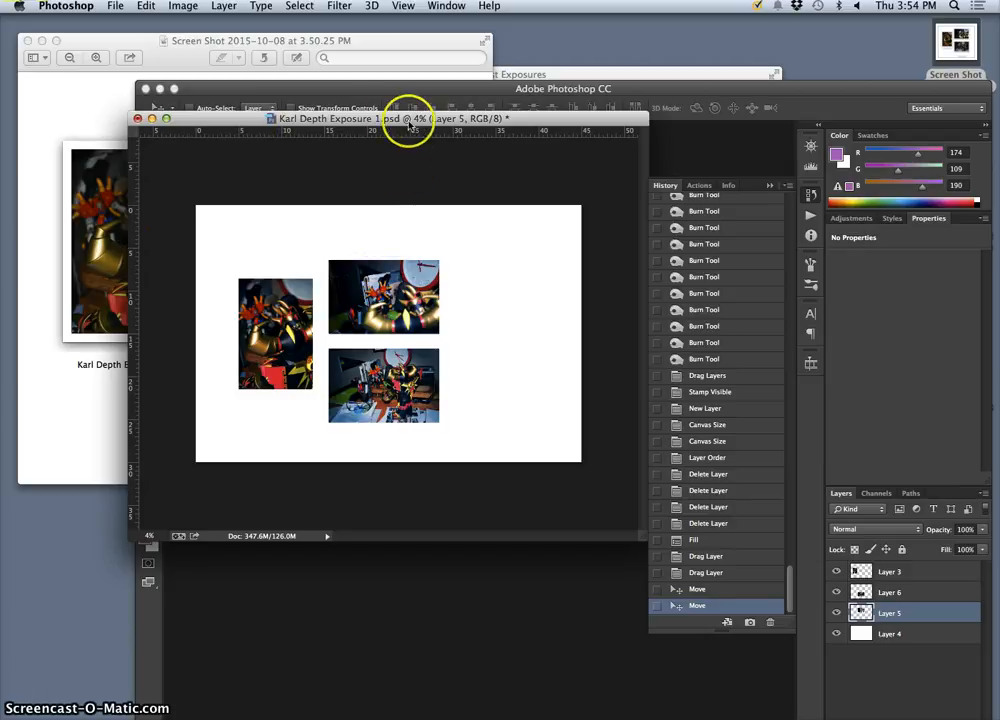
Crop the canvas to about 27 by 22 inches, leaving a narrow white border around the three photos.
left_click_drag(217, 123, 275, 170)
left_click(148, 222)
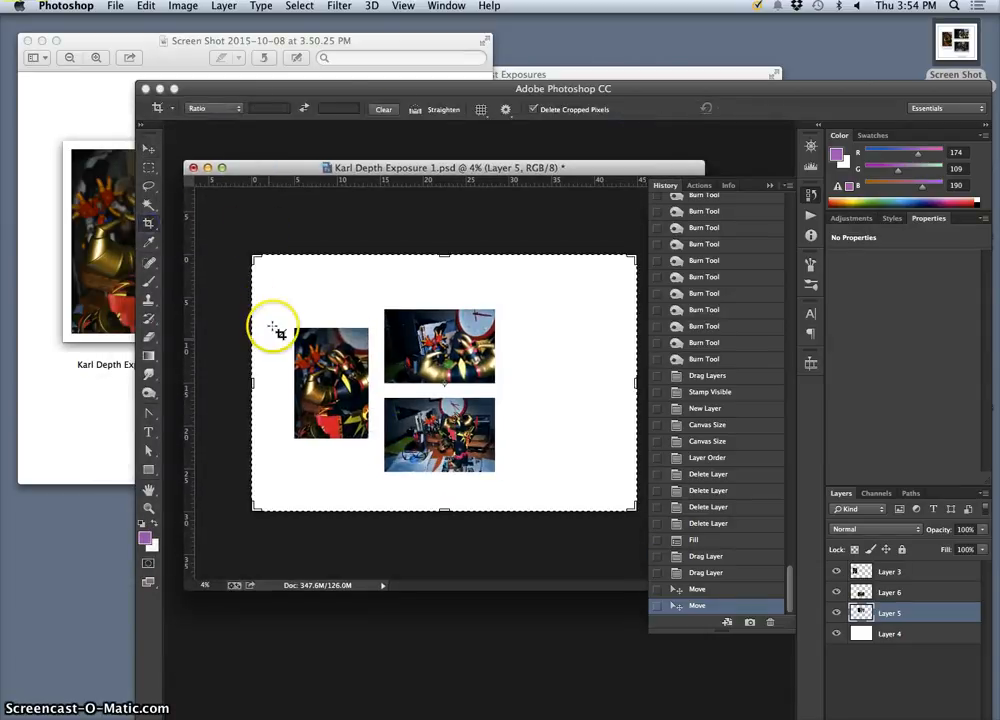
left_click_drag(636, 257, 570, 275)
left_click_drag(317, 381, 330, 378)
left_click_drag(446, 487, 444, 479)
left_click_drag(444, 479, 444, 480)
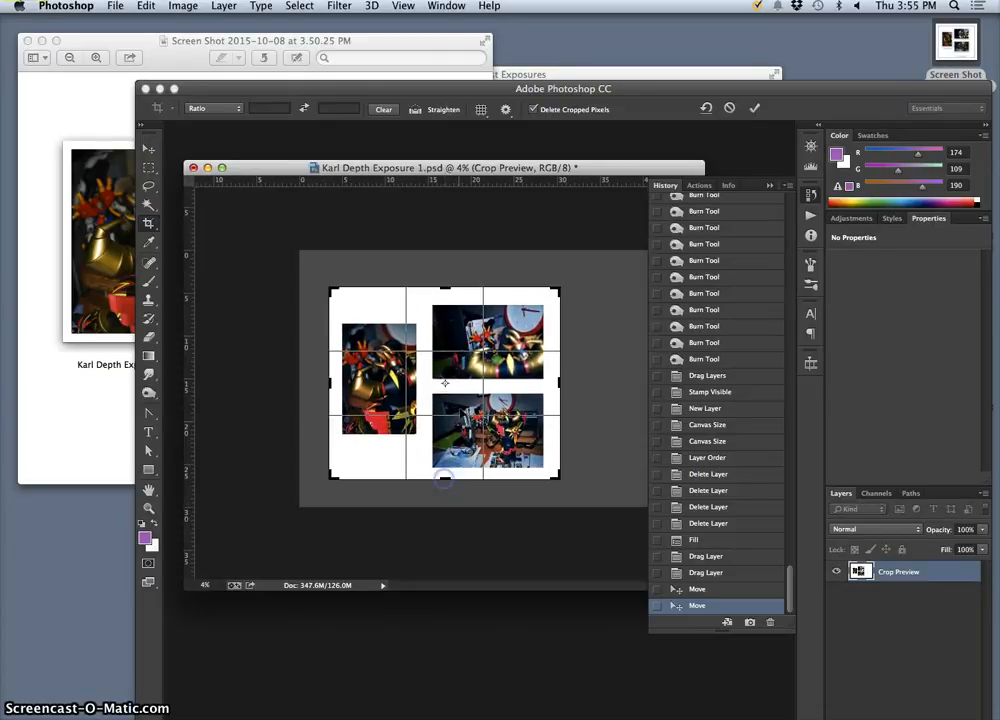
left_click_drag(448, 289, 449, 291)
key("Return")
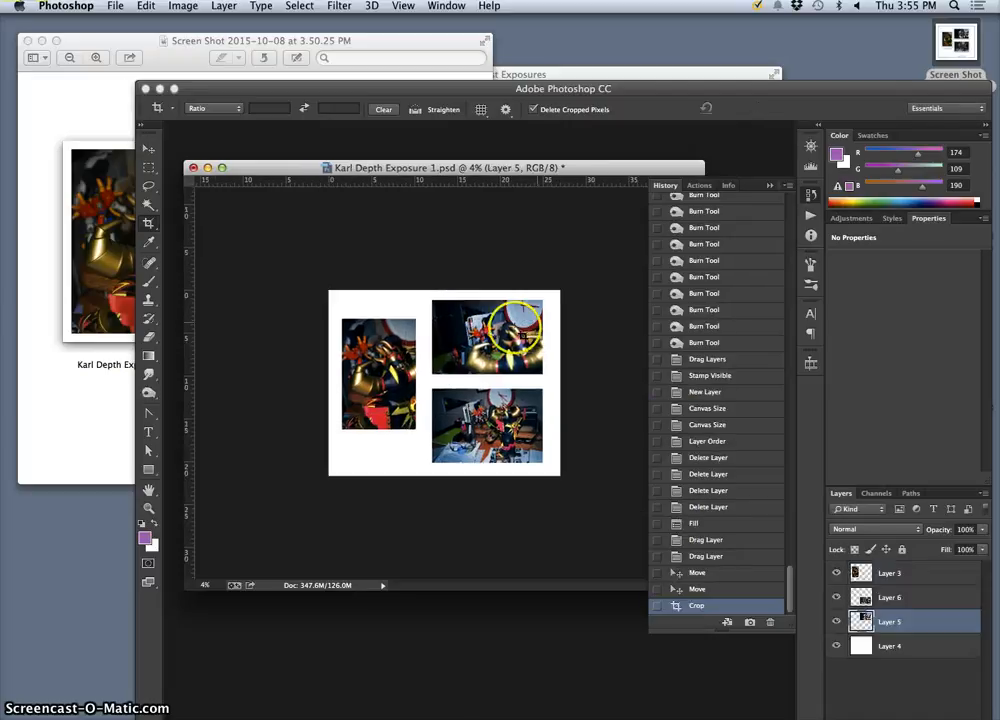
Save the composition to the Desktop as a layered Photoshop file named Karl Assign 7 3 Layers of Depth.psd.
key("super+plus")
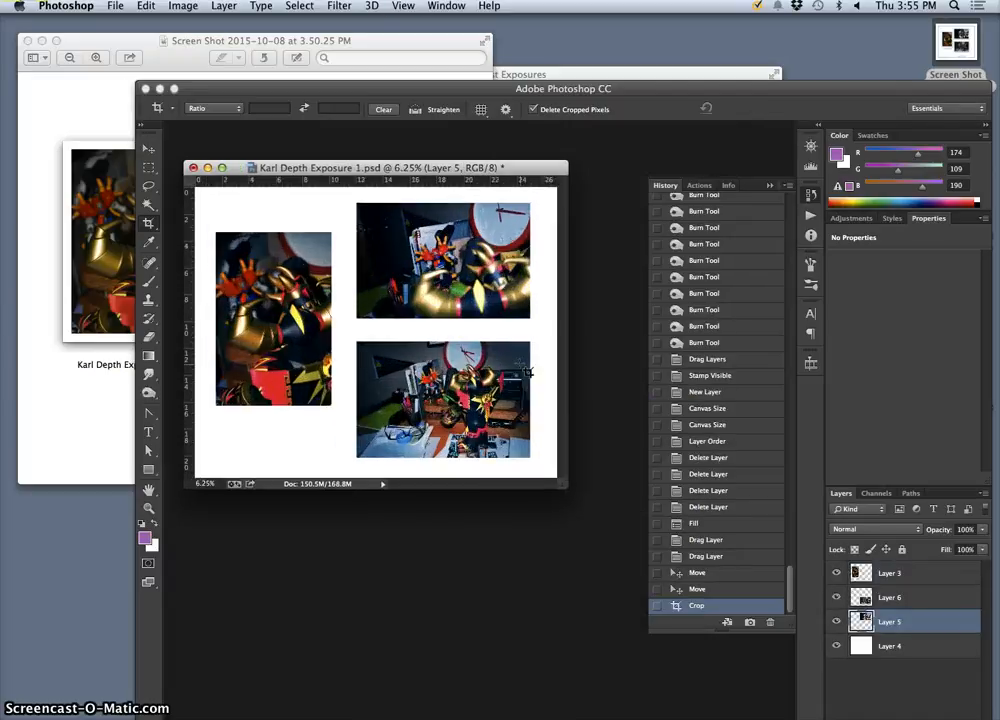
left_click(116, 6)
left_click(197, 167)
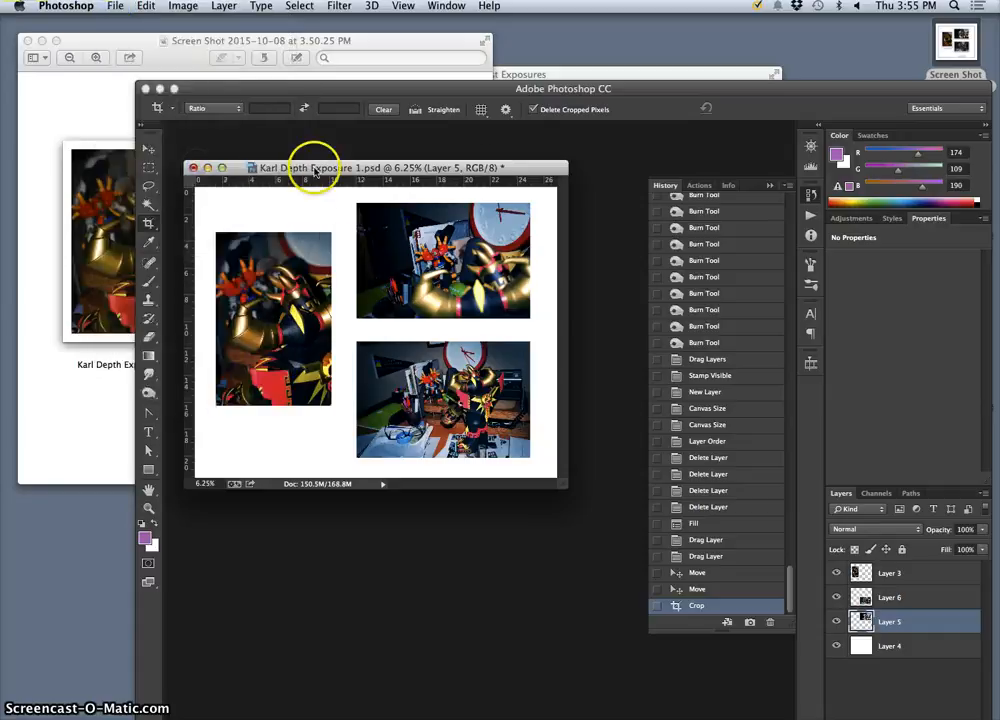
left_click_drag(440, 180, 427, 251)
left_click(424, 250)
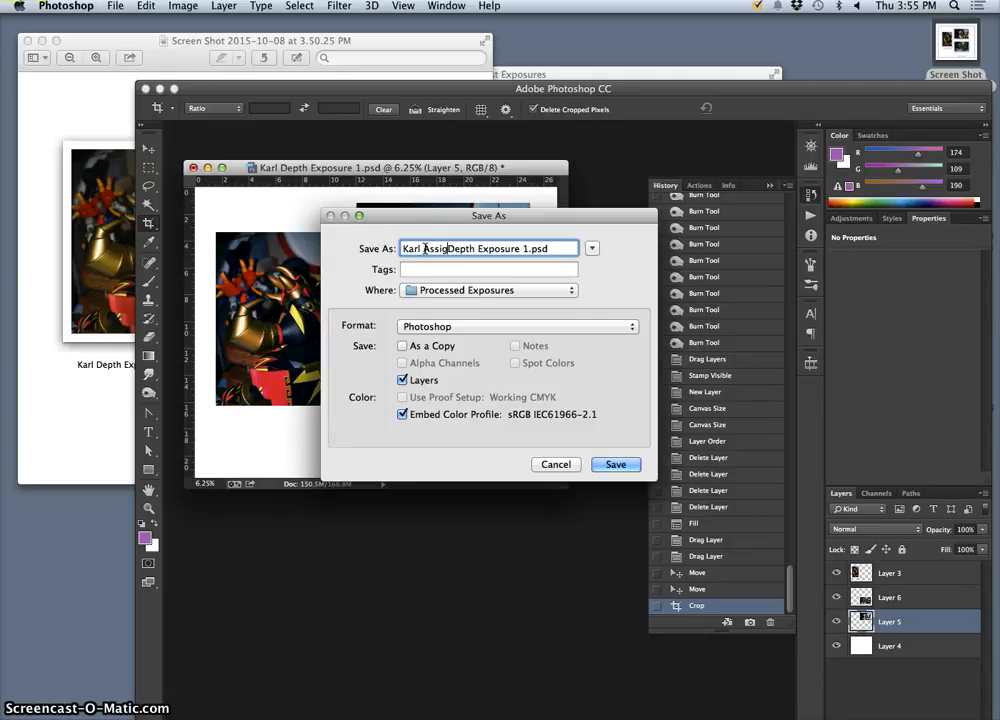
type("Assign 7 3 Layers of")
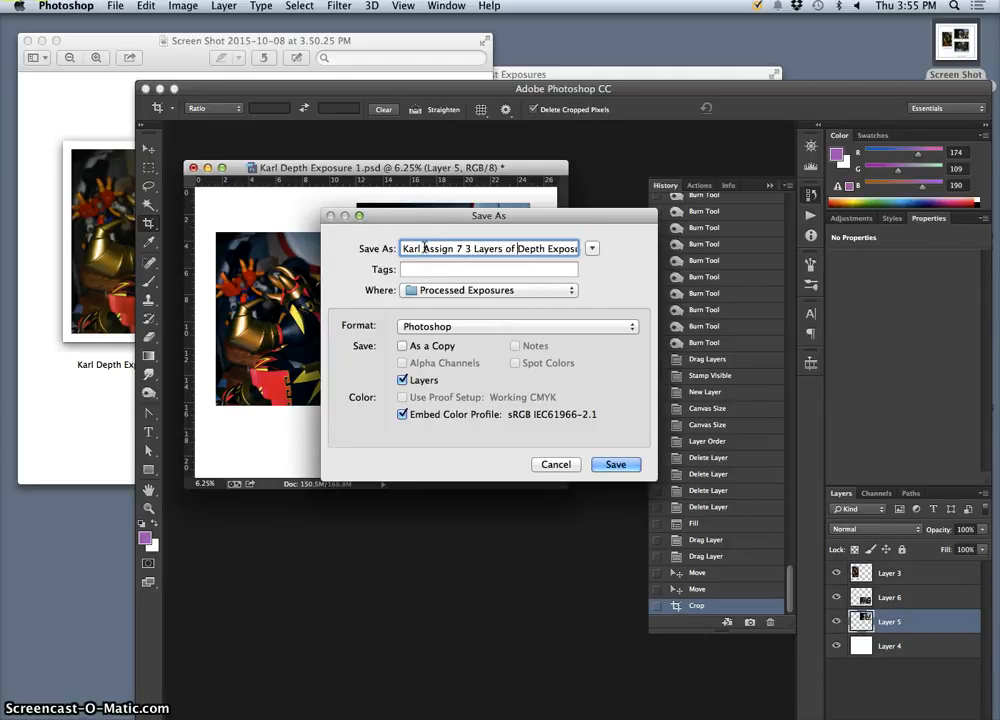
left_click_drag(545, 249, 592, 248)
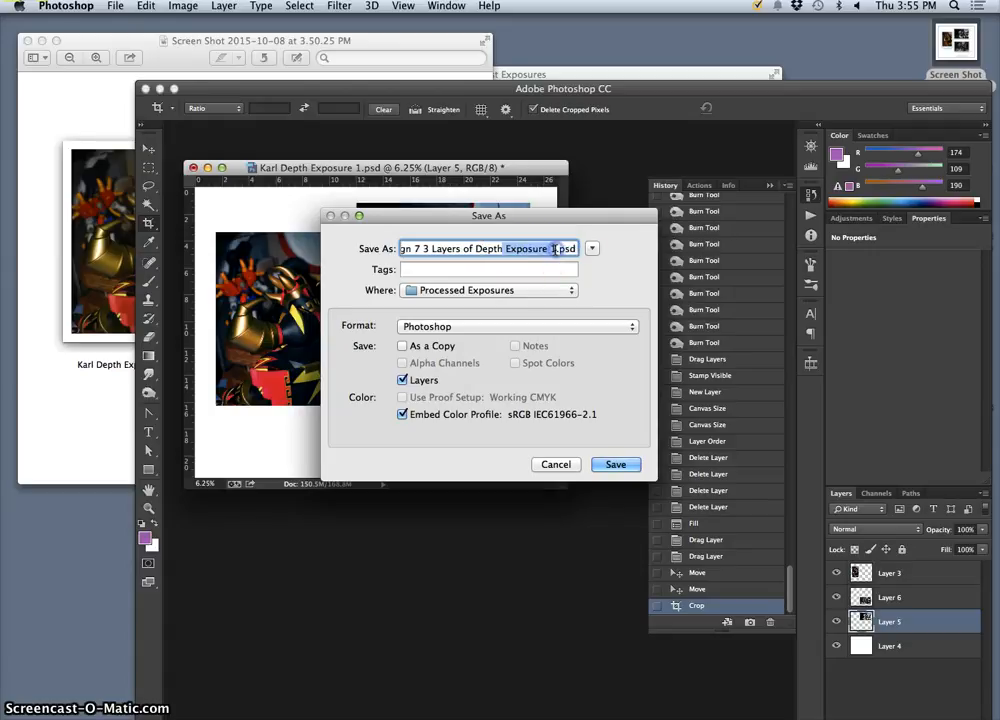
key("BackSpace")
key("super+d")
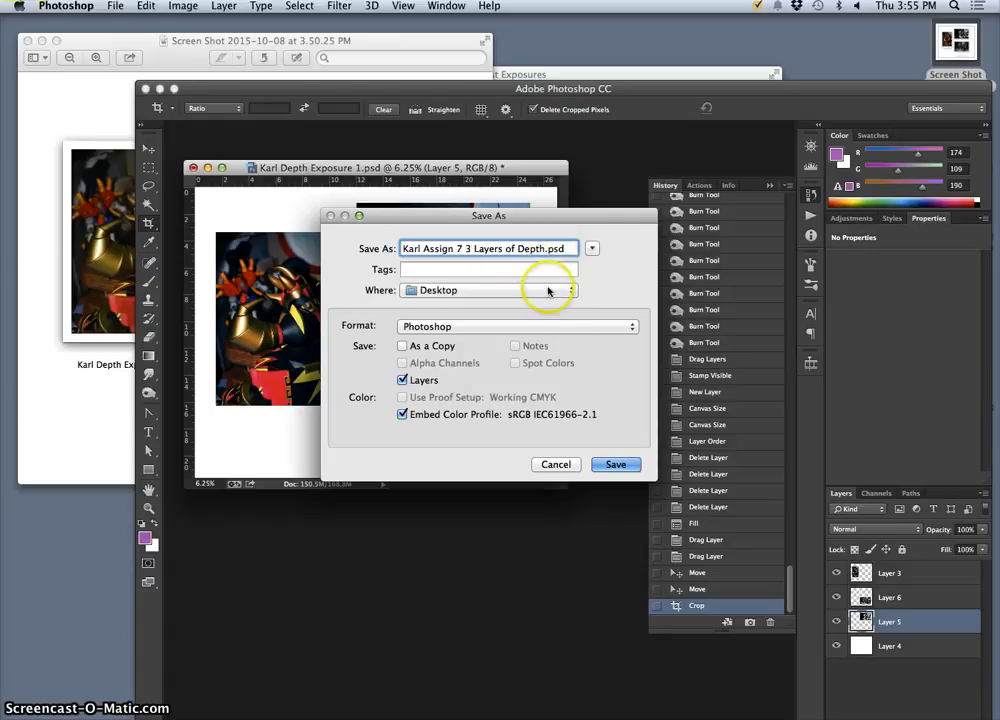
left_click(617, 465)
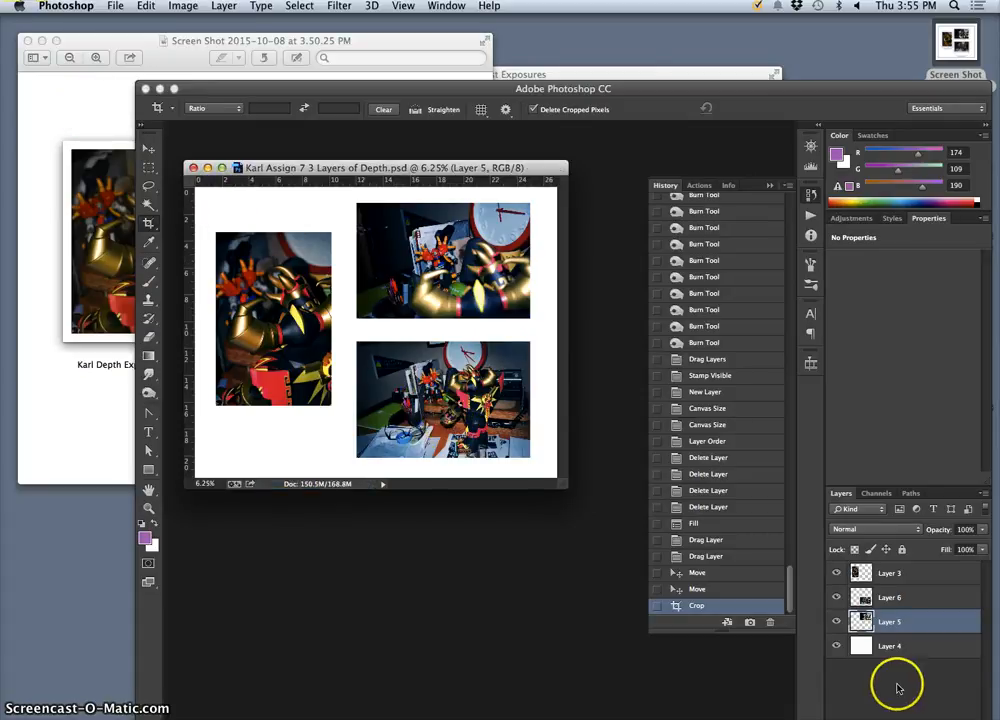
Check which content each layer holds by briefly hiding and showing the photo layers and the white background layer.
left_click(837, 622)
left_click(837, 622)
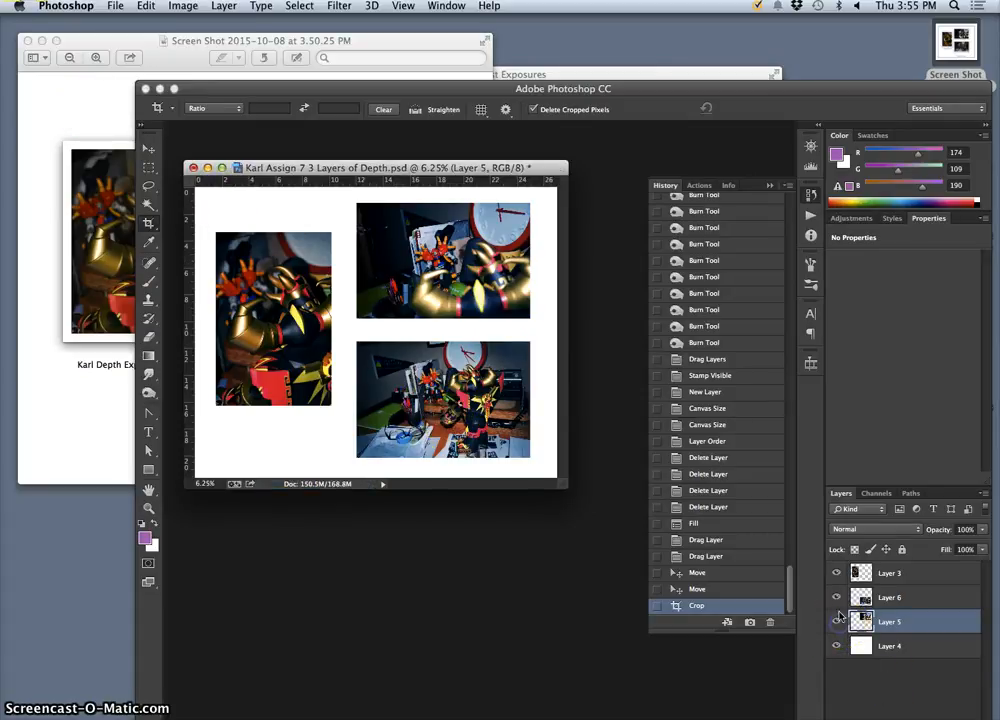
left_click(837, 597)
left_click(837, 573)
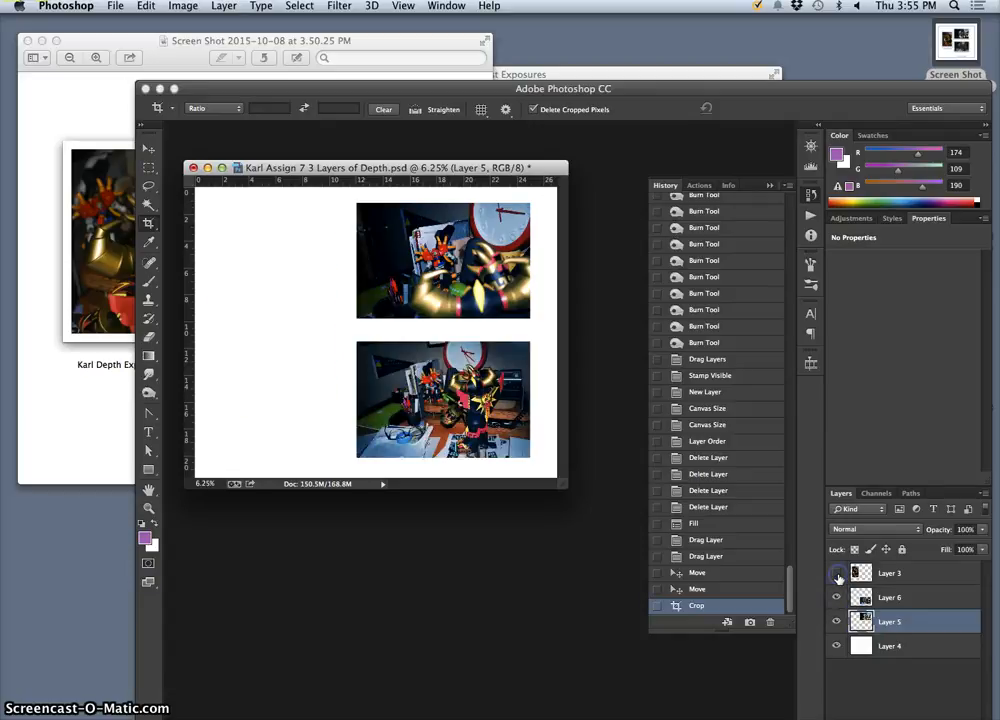
left_click(837, 573)
left_click(837, 647)
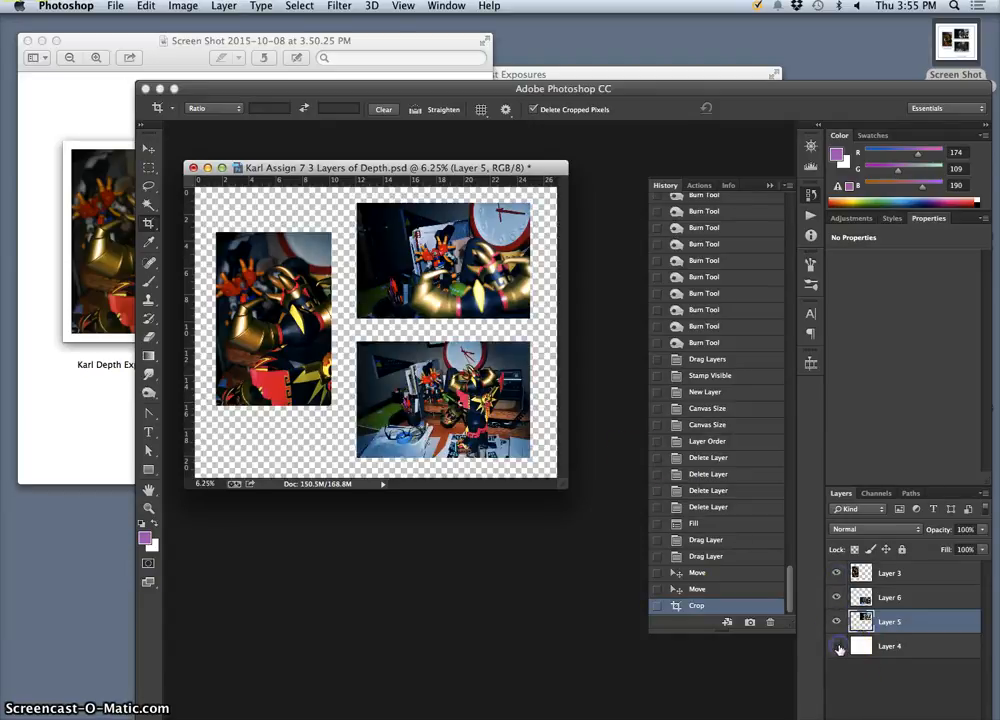
left_click(837, 647)
left_click(837, 647)
left_click(837, 647)
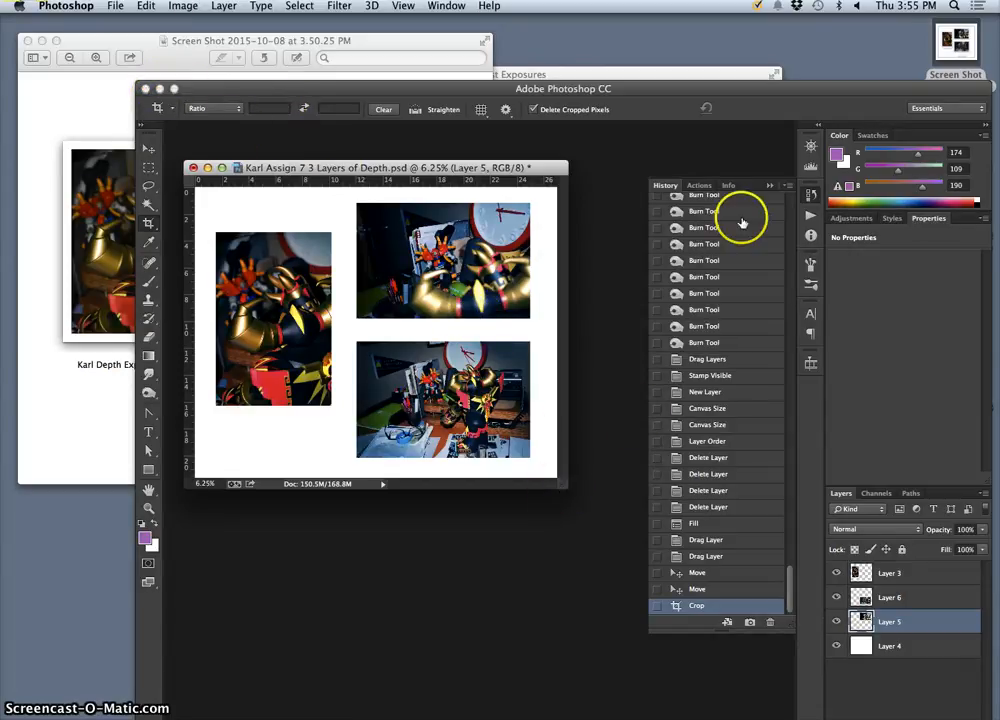
Collapse the edit history, magnify the composition to 8.33%, and enlarge its document window to leave space around the canvas.
left_click(768, 187)
left_click_drag(565, 482, 760, 612)
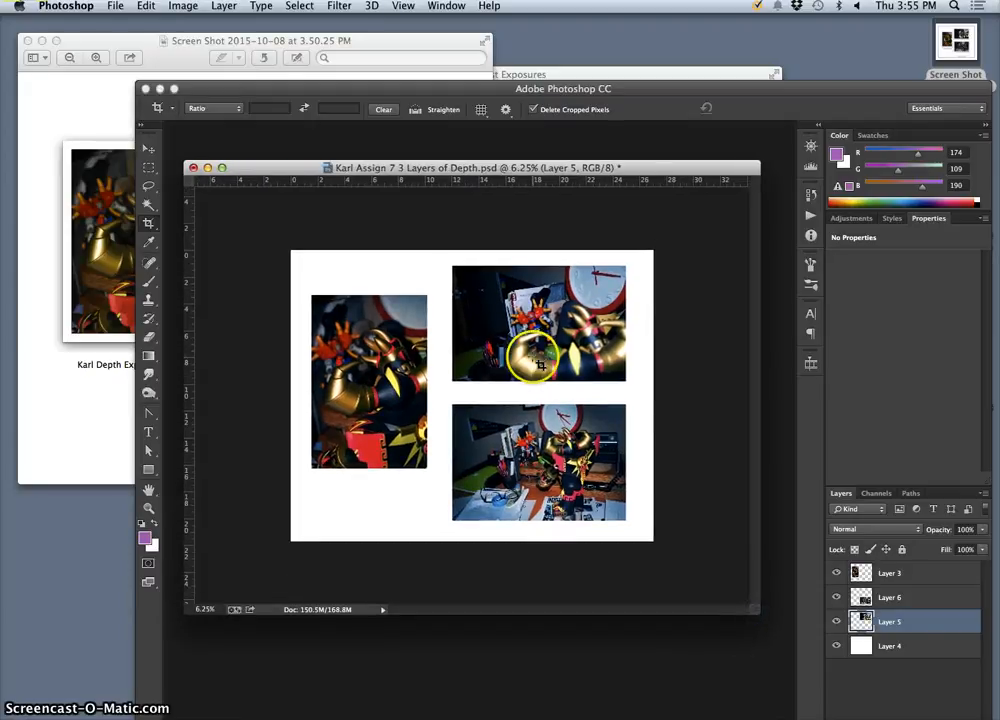
key("super+equal")
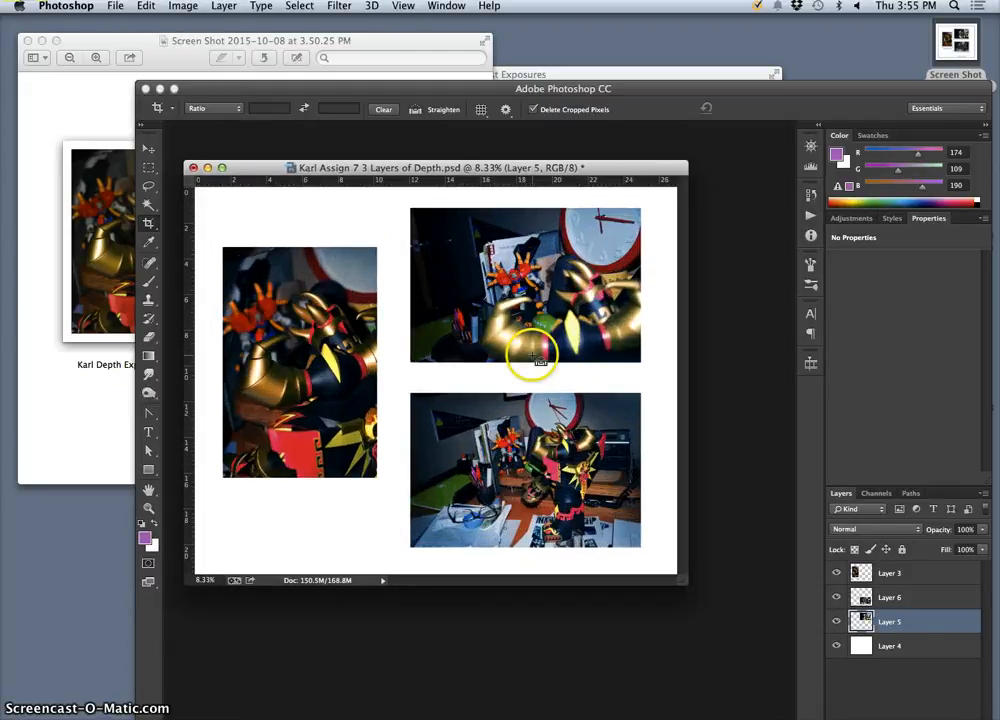
left_click_drag(683, 585, 752, 626)
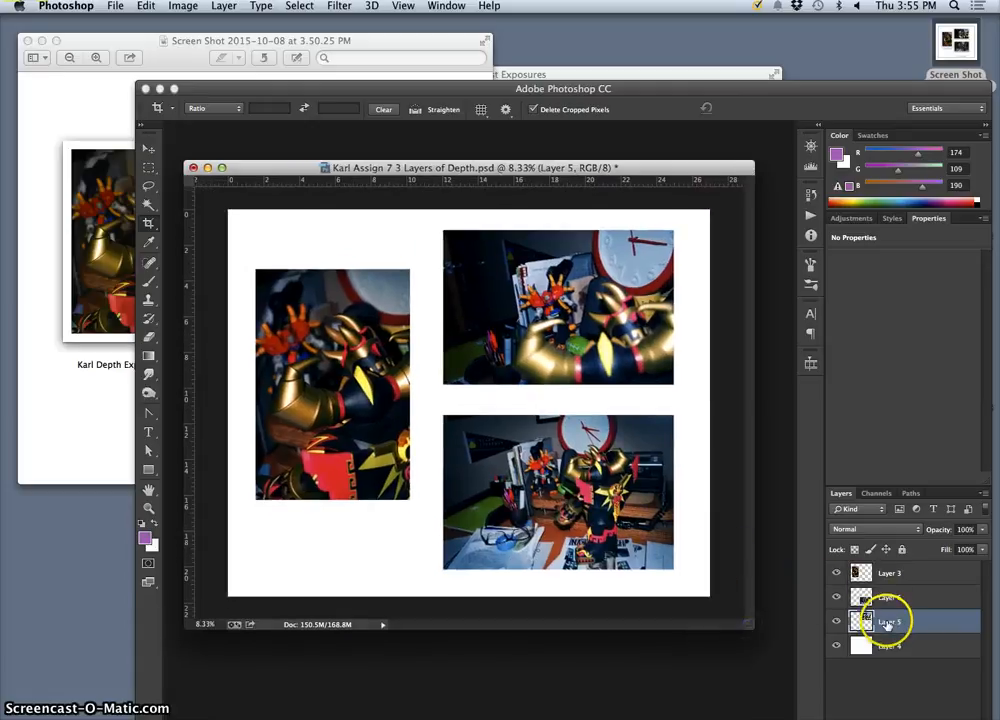
key("super+t")
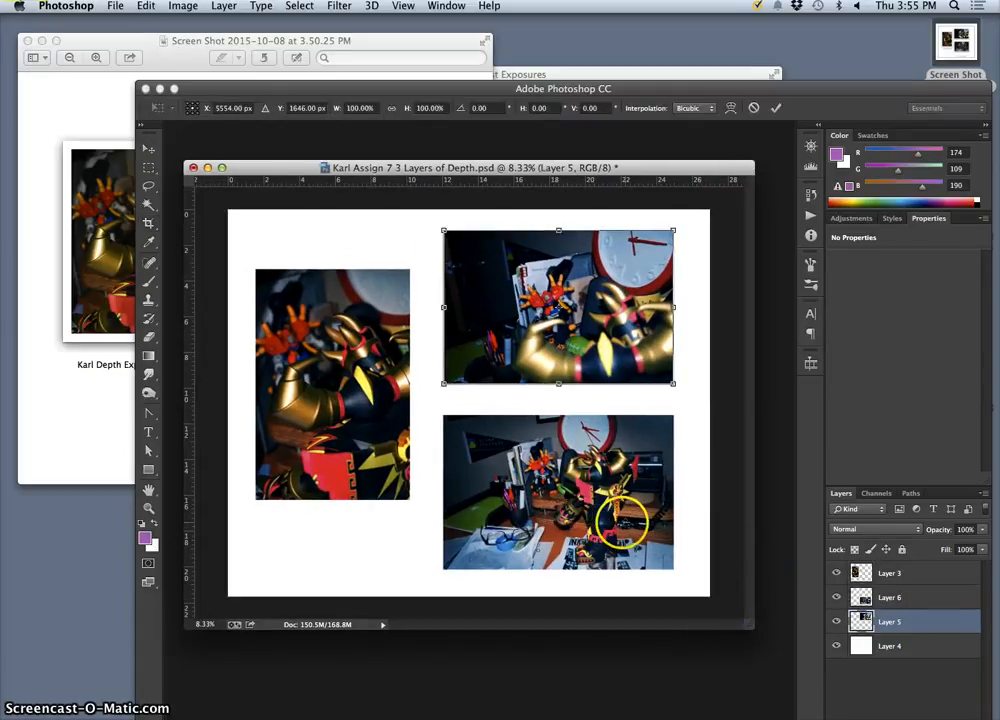
key("Return")
key("c")
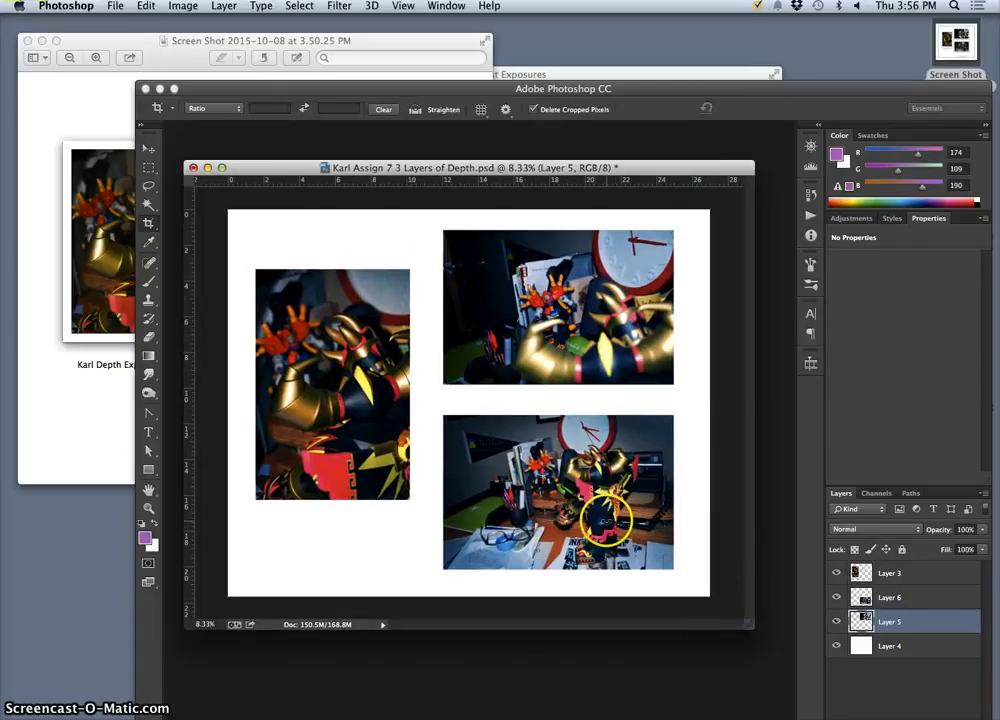
Stack Layer 6 beneath Layer 5 and scale its photo to about 79%, placed just below the upper landscape photo with left edges aligned.
left_click_drag(892, 618, 890, 590)
left_click(892, 620)
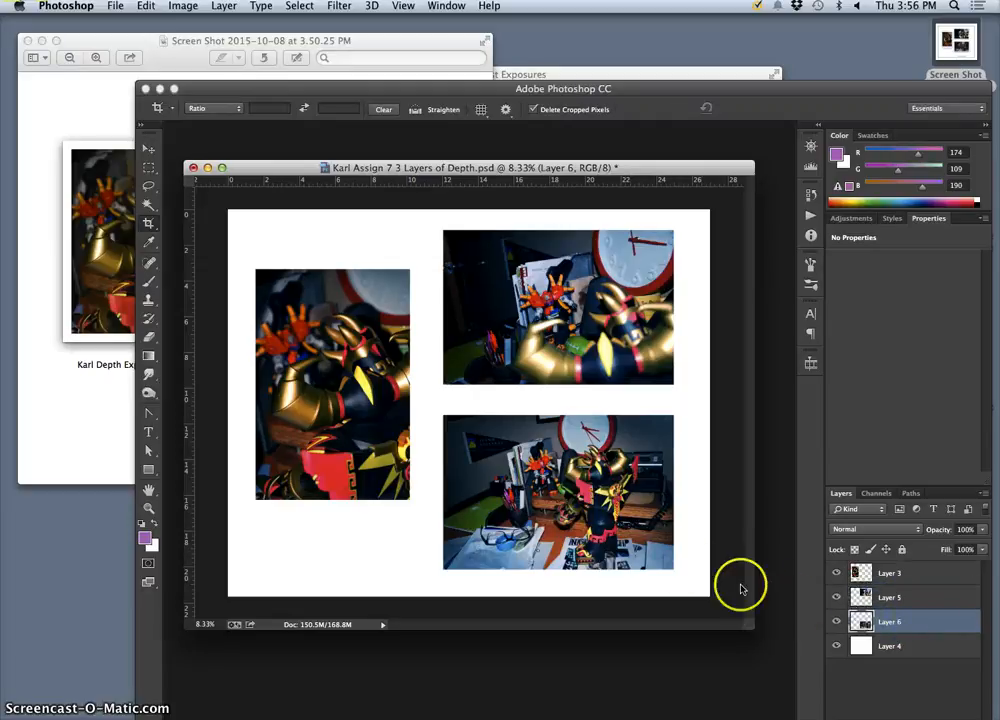
key("super+t")
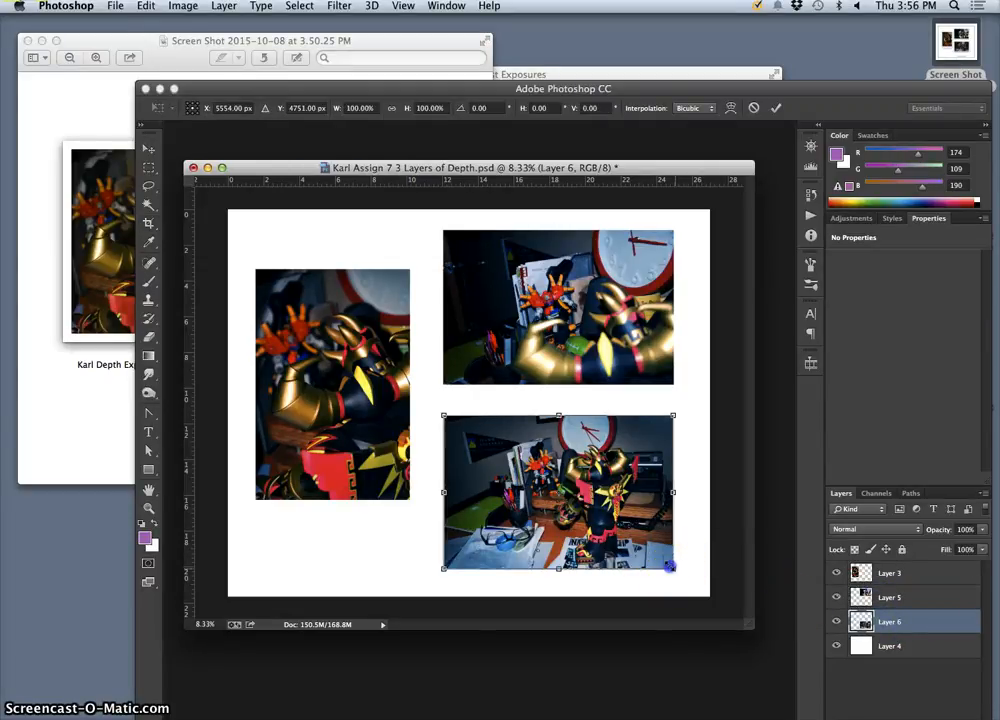
left_click_drag(669, 566, 649, 554)
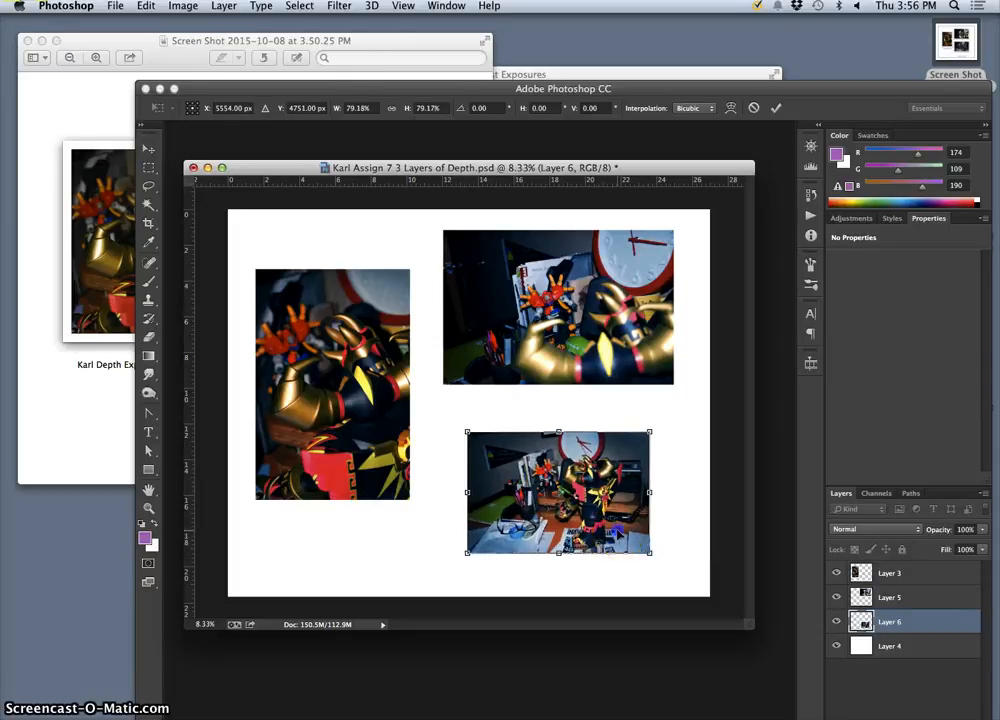
left_click_drag(631, 496, 607, 466)
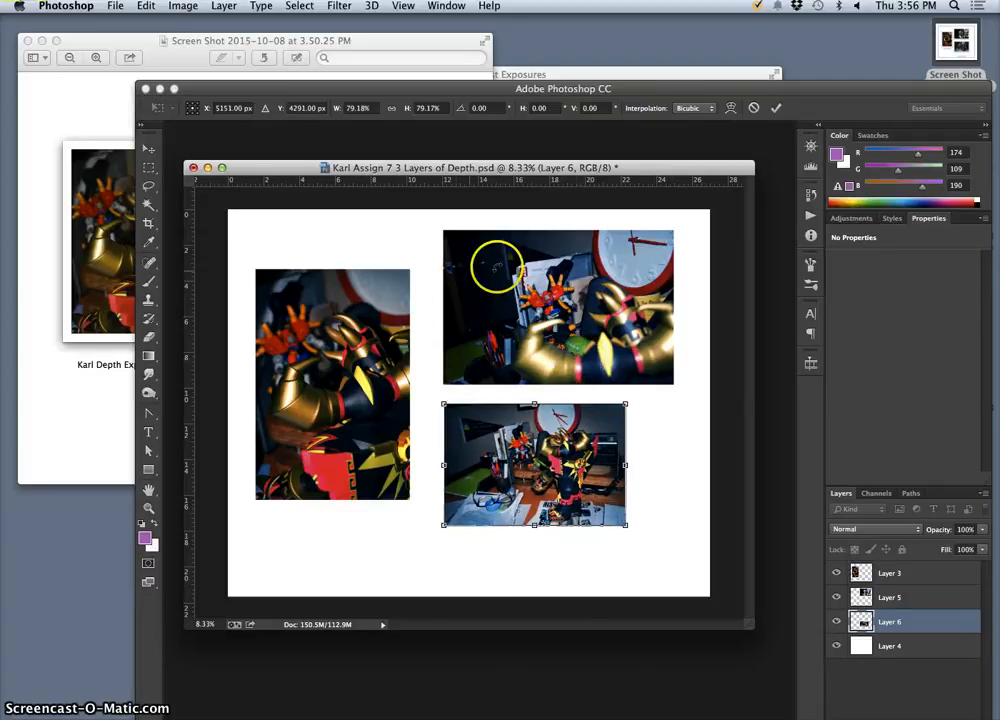
key("Return")
key("c")
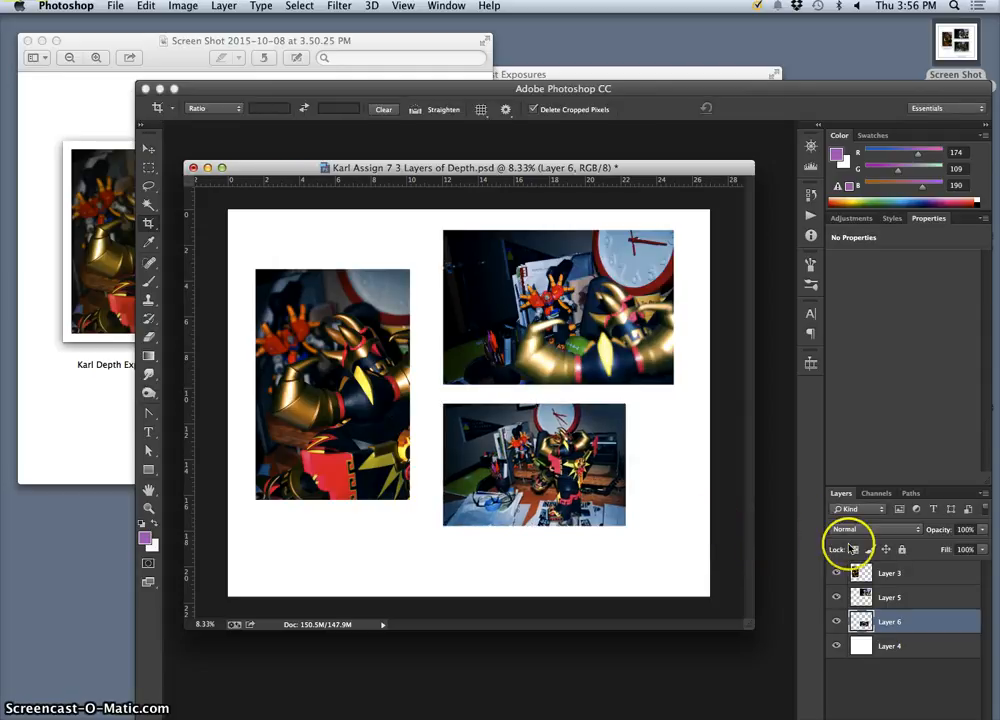
Move the portrait photo on Layer 3 about 0.7 inch horizontally towards the two landscape photos, keeping its height on the canvas.
left_click(889, 574)
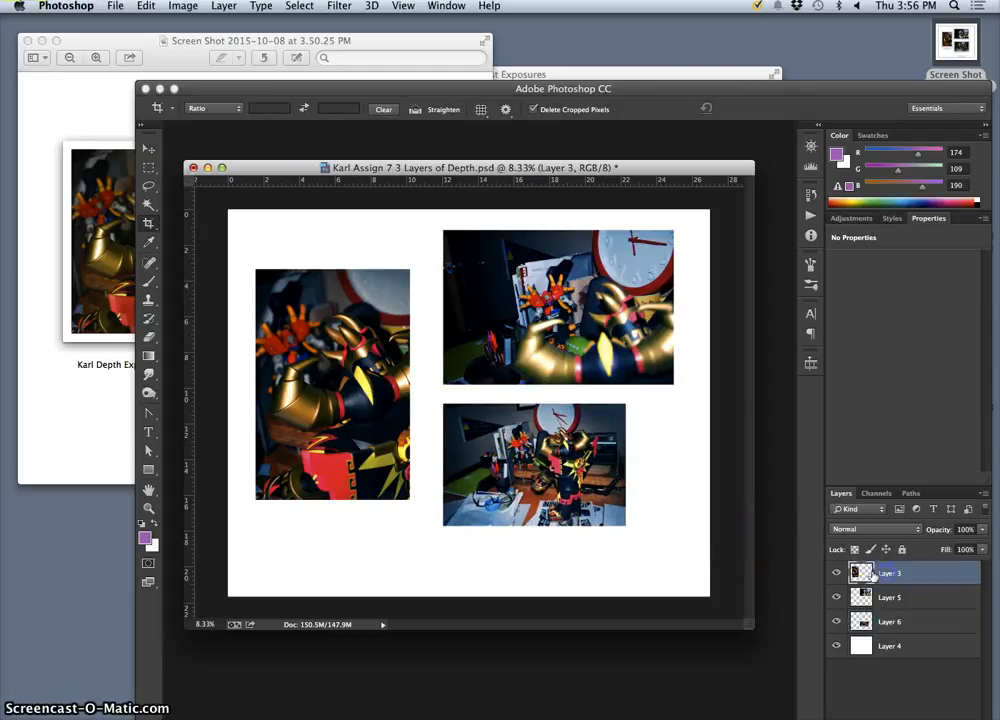
left_click(147, 157)
left_click_drag(331, 350, 344, 343)
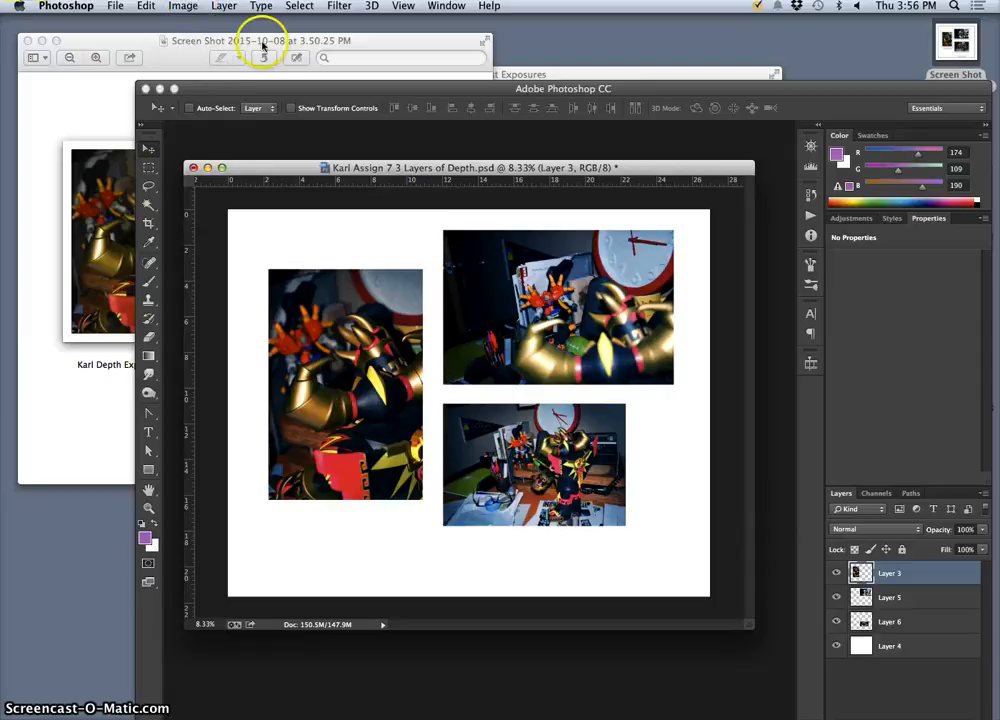
Apply a Color Balance adjustment to the portrait photo on Layer 3, with the midtones' Cyan–Red level at -25.
left_click(181, 8)
mouse_move(266, 44)
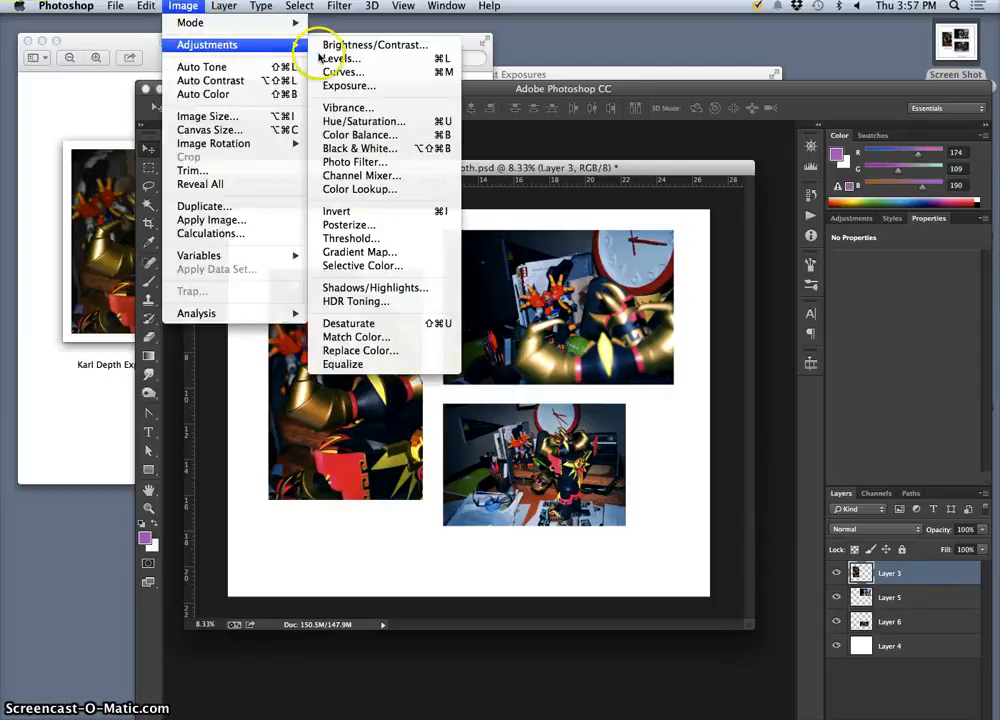
left_click(347, 134)
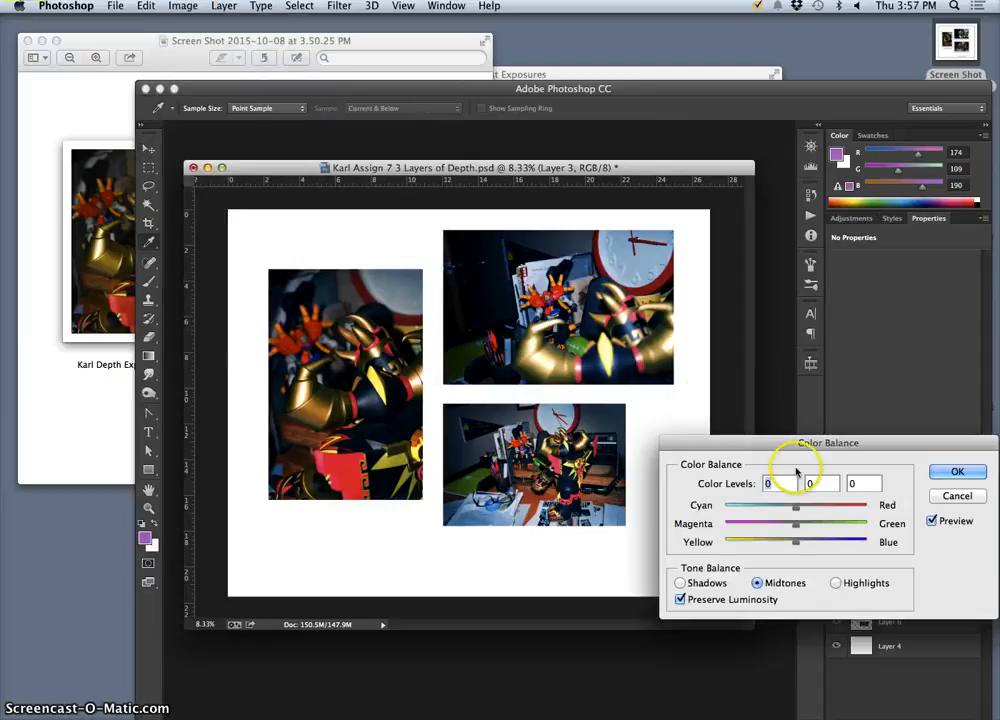
left_click_drag(797, 509, 793, 510)
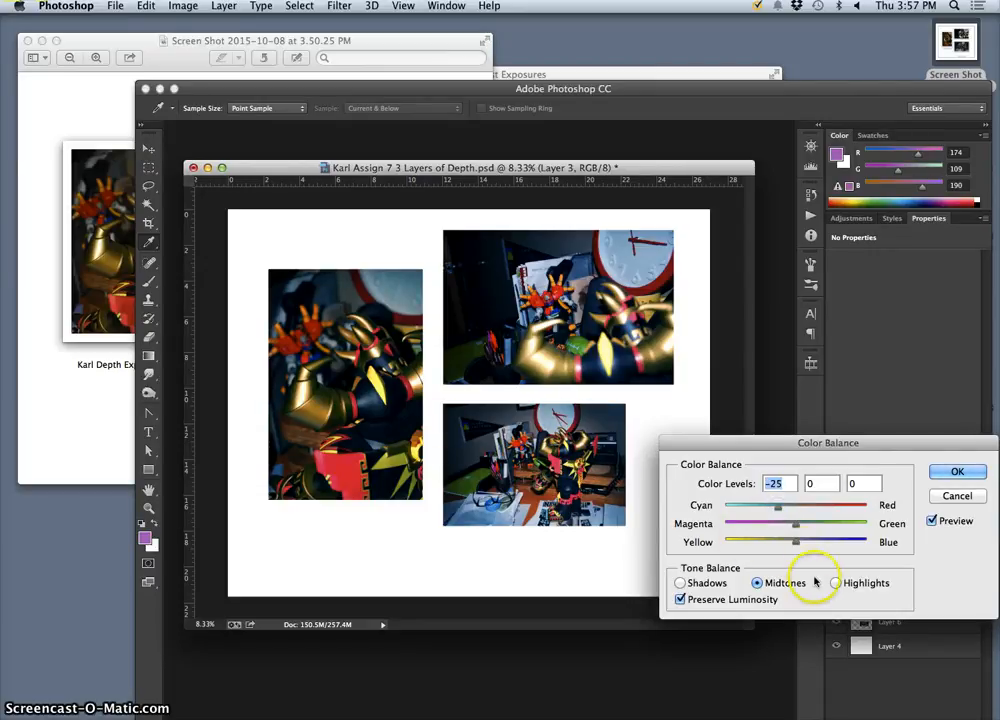
left_click_drag(797, 542, 798, 545)
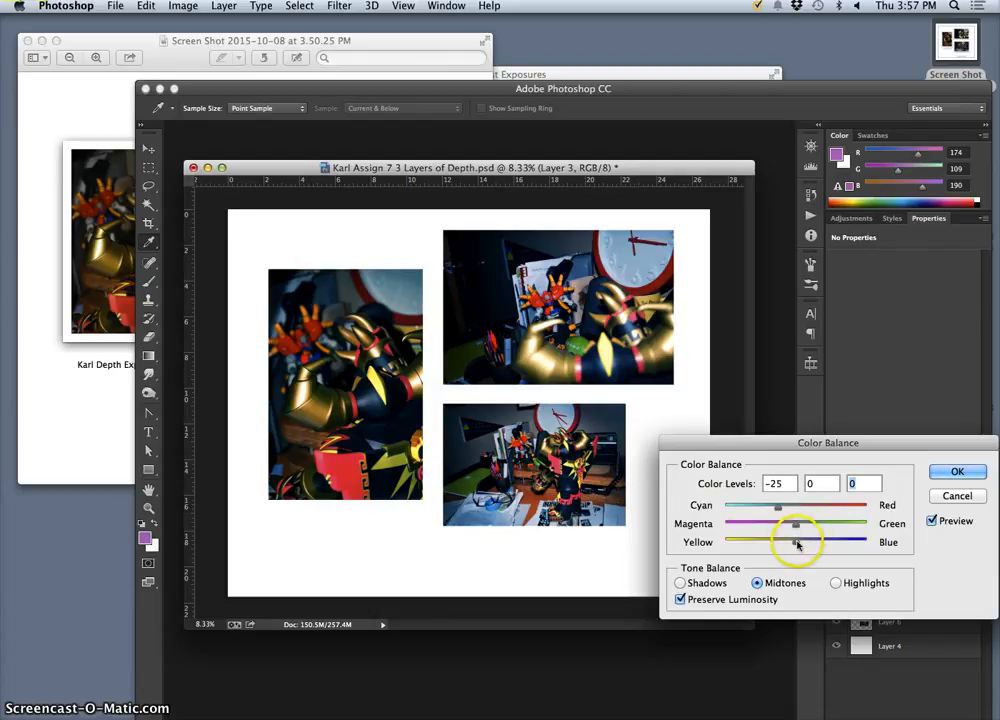
left_click_drag(797, 540, 797, 544)
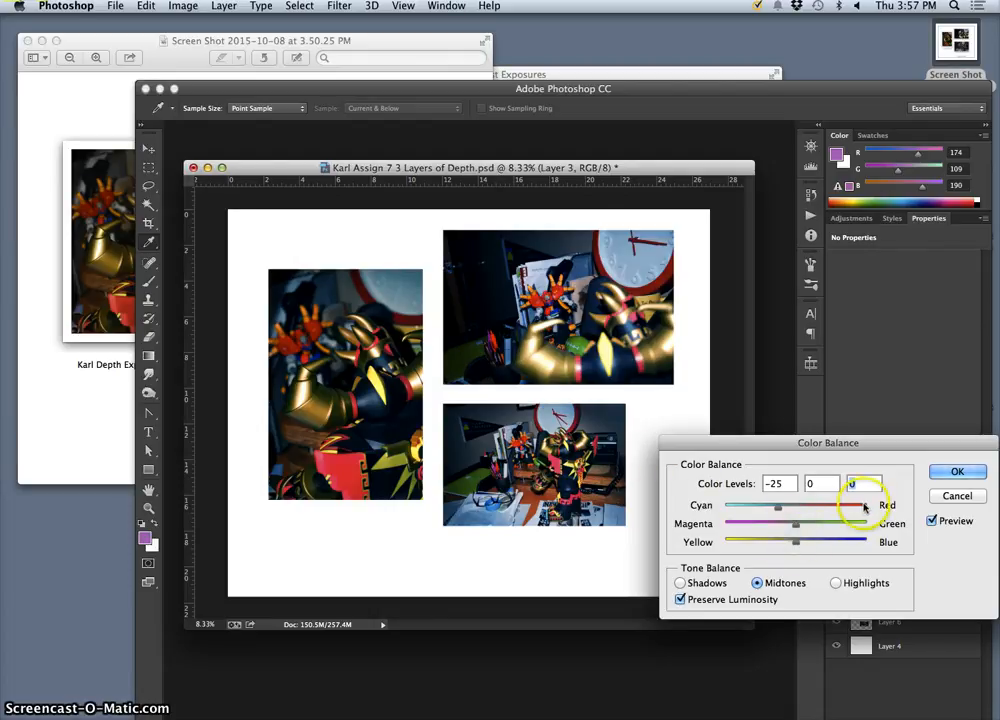
left_click(956, 470)
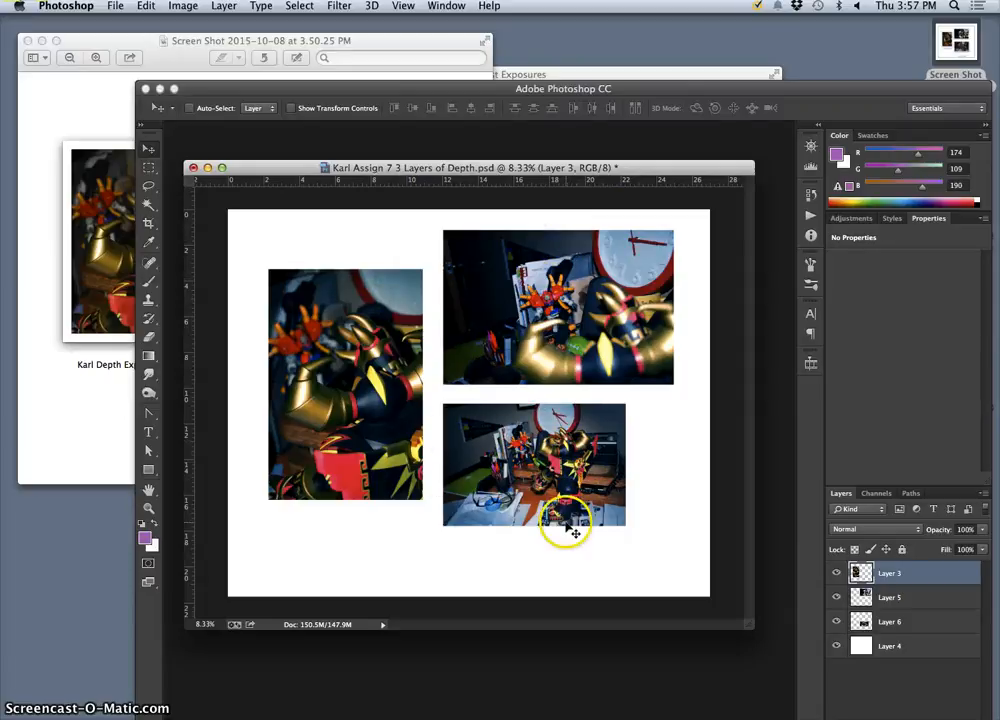
Crop the canvas to about 25 by 19 inches, trimming the excess white at both sides and below the photos.
left_click(149, 223)
left_click_drag(230, 402, 240, 402)
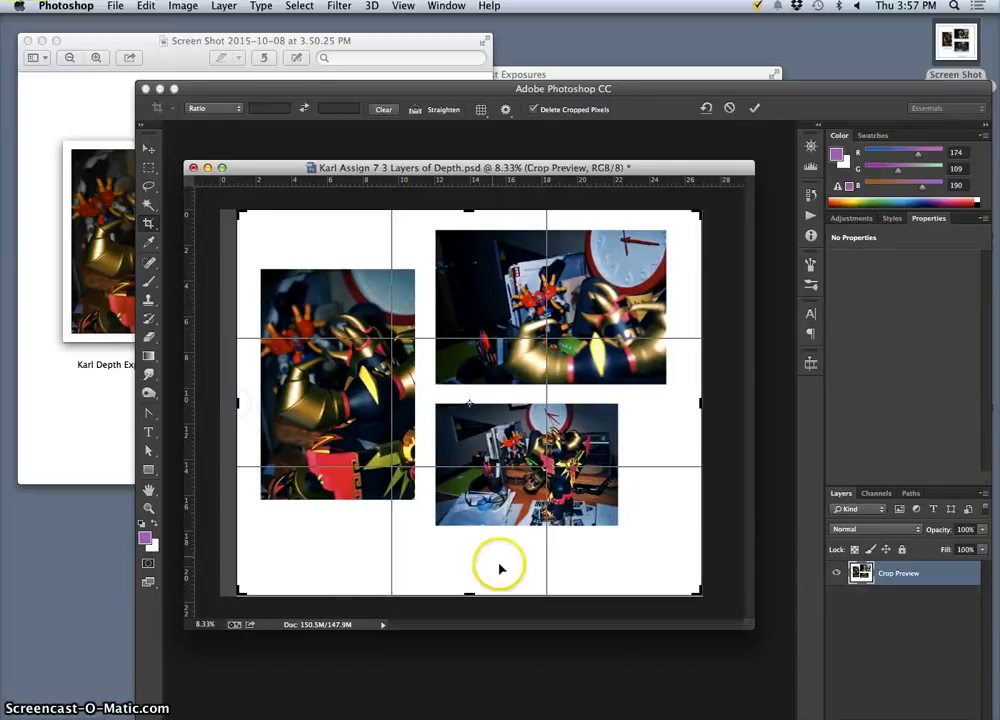
left_click_drag(472, 590, 471, 568)
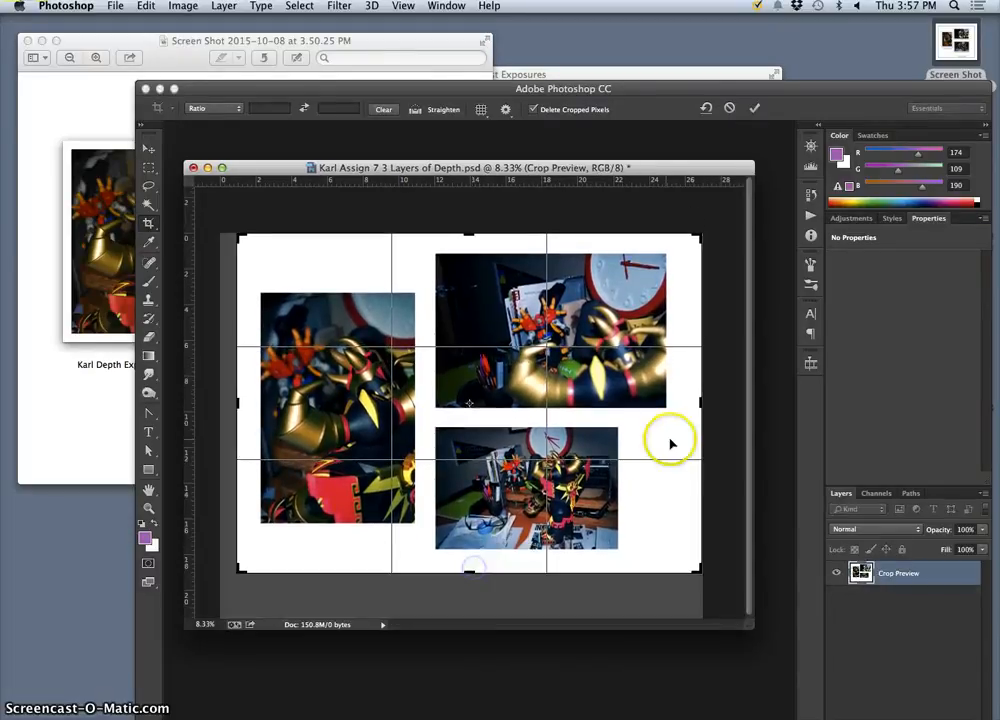
left_click_drag(703, 405, 694, 406)
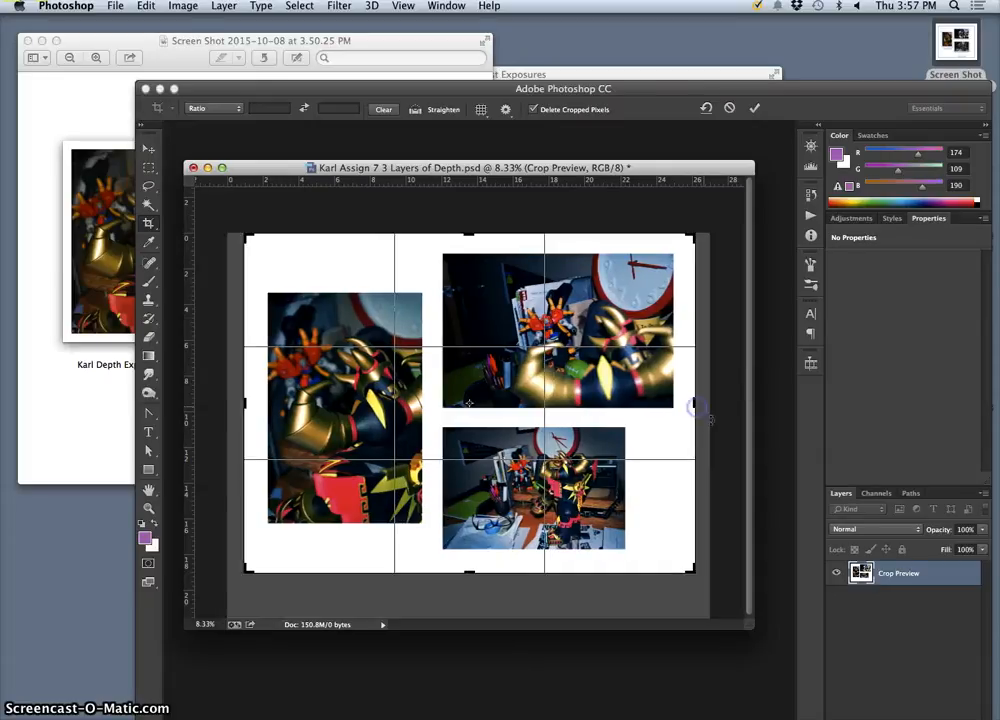
left_click_drag(246, 412, 244, 406)
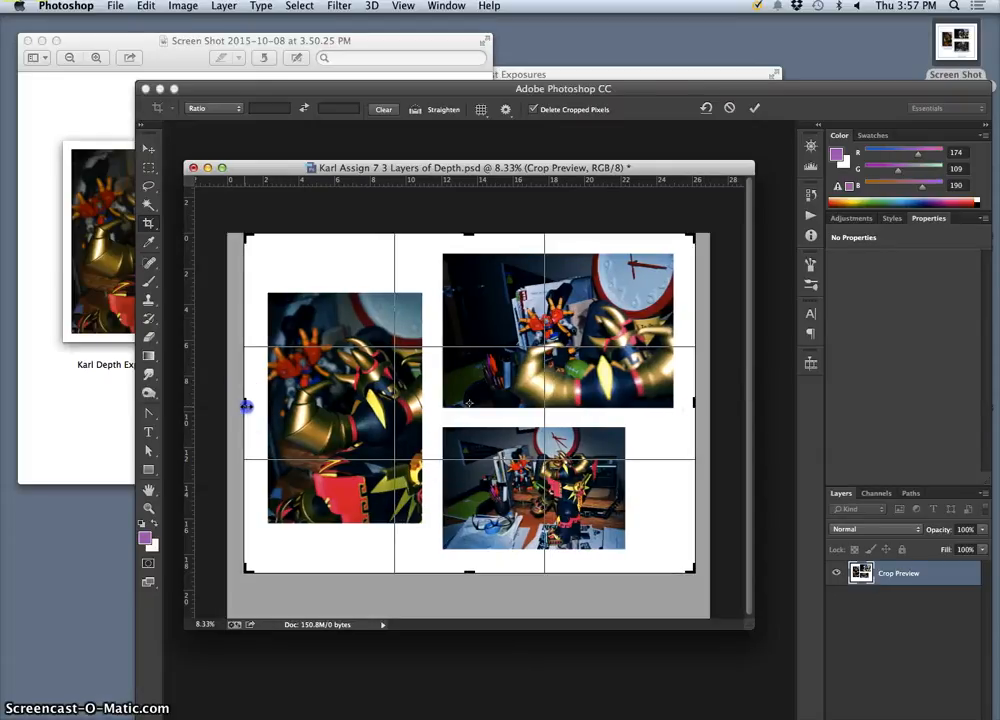
left_click_drag(246, 406, 247, 405)
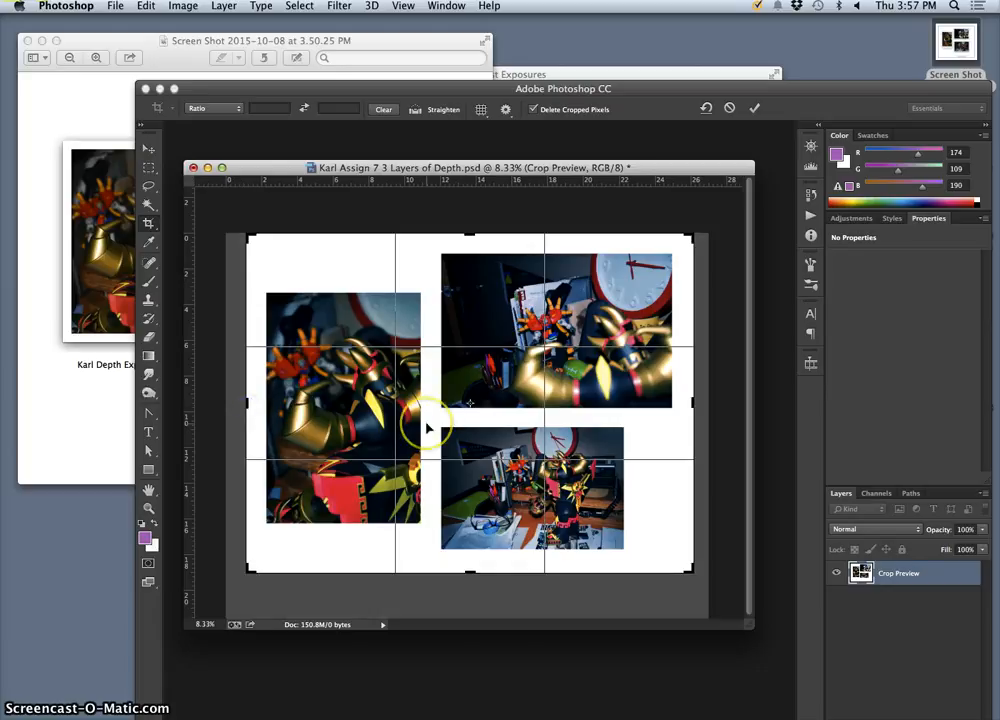
key("Return")
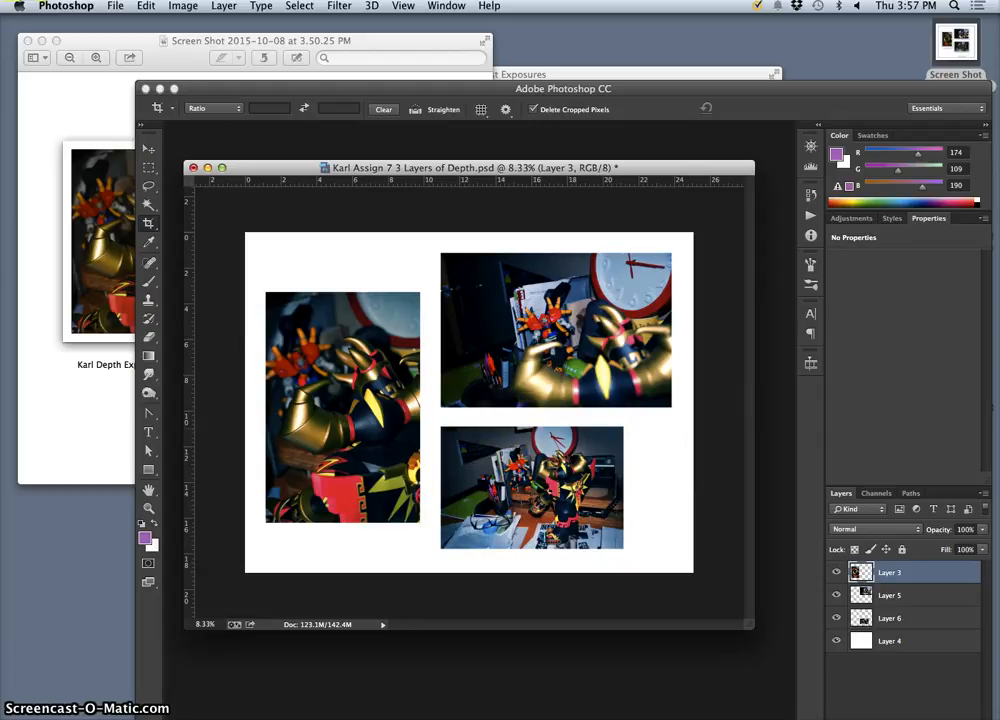
Save the cropped composition, dock its document window into the application frame and move the frame away from the desktop icons.
left_click(117, 7)
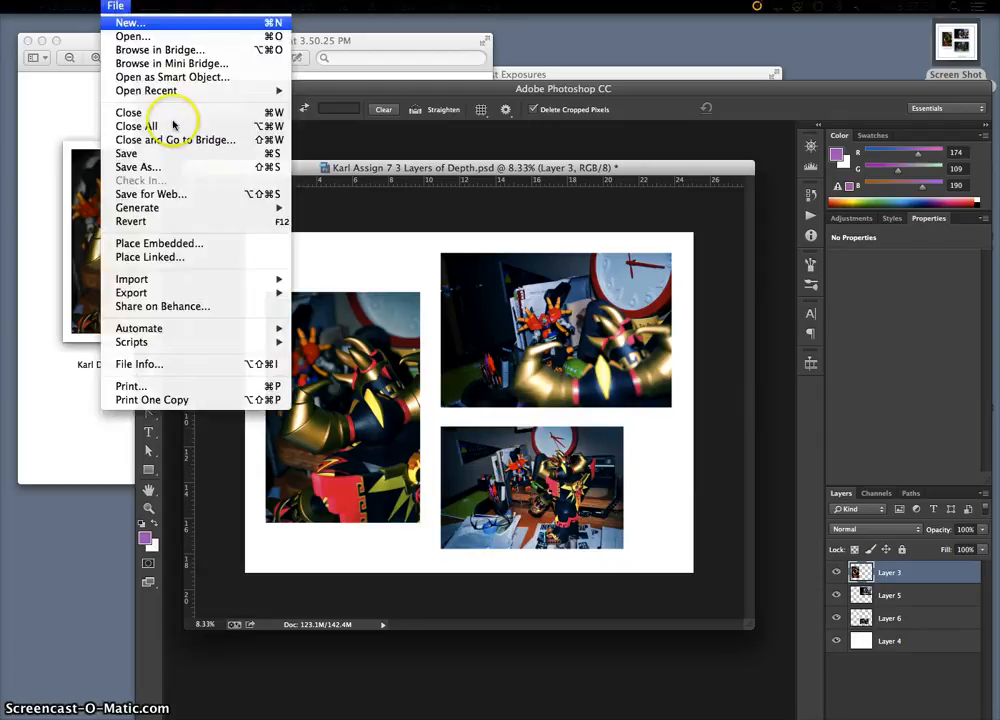
left_click(175, 152)
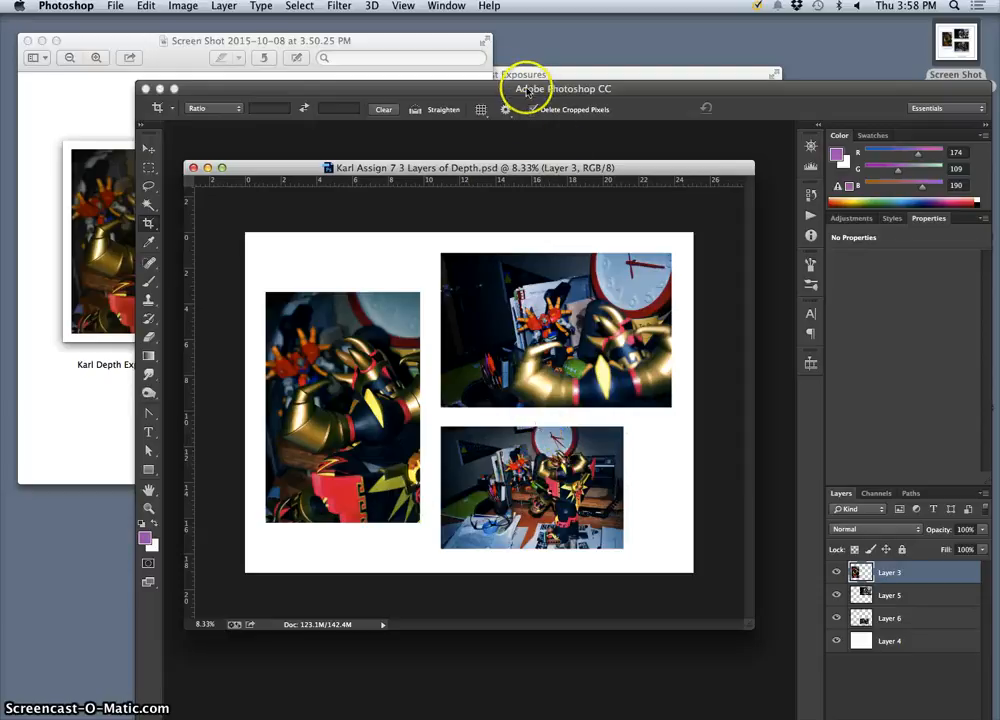
left_click_drag(470, 174, 470, 128)
left_click_drag(505, 90, 453, 48)
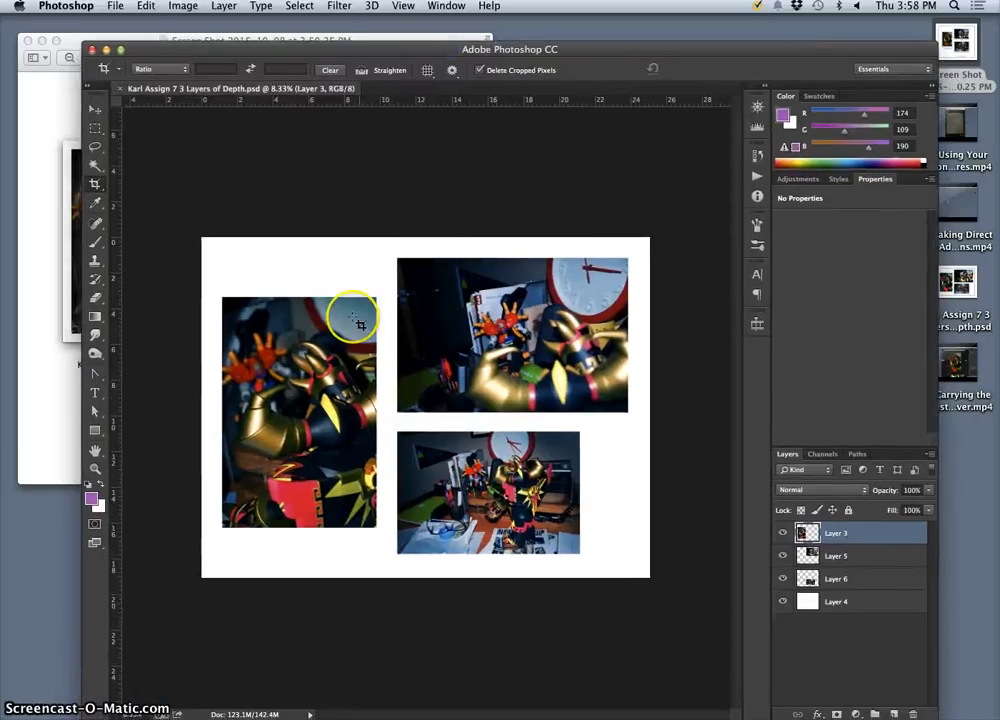
Close the reference screenshot's preview window and shift the Photoshop frame up just beneath the menu bar.
left_click(50, 363)
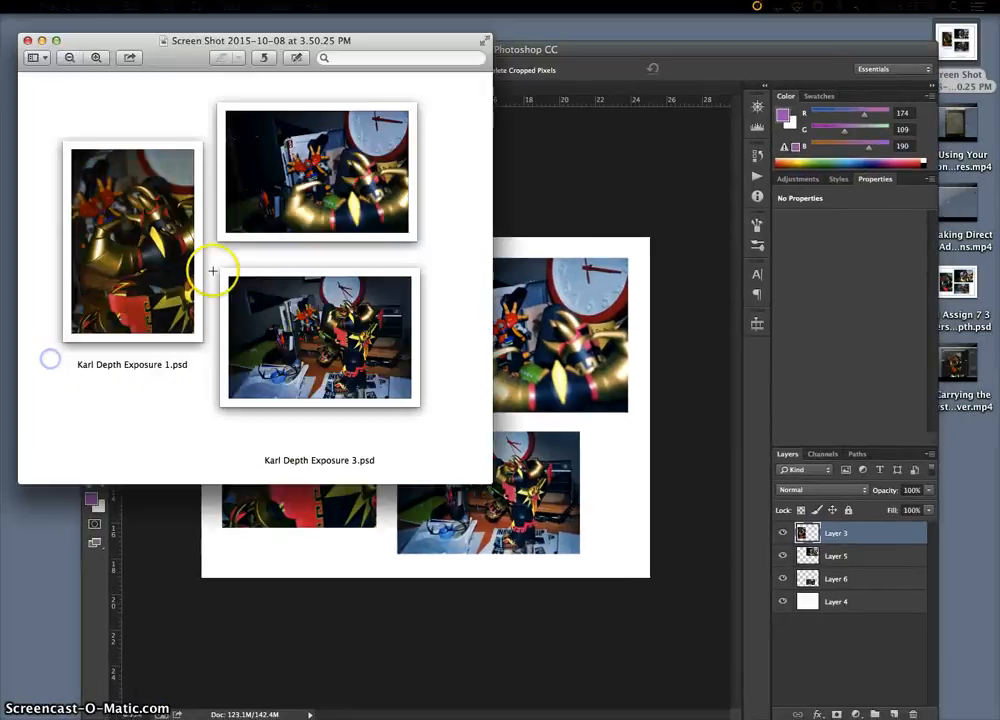
left_click(28, 41)
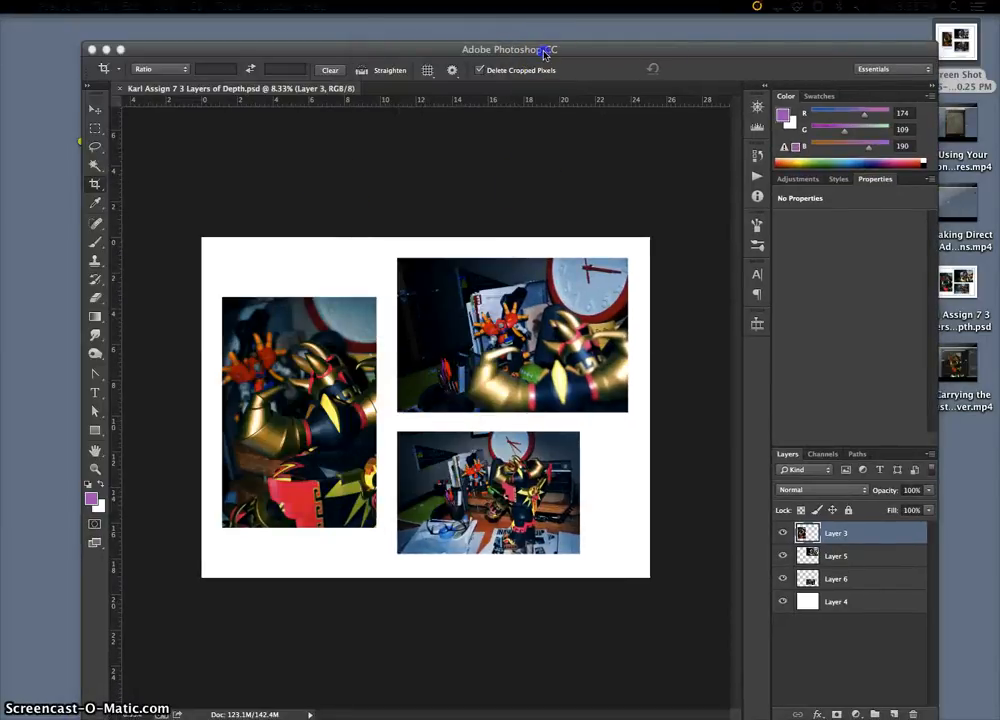
left_click_drag(543, 52, 525, 20)
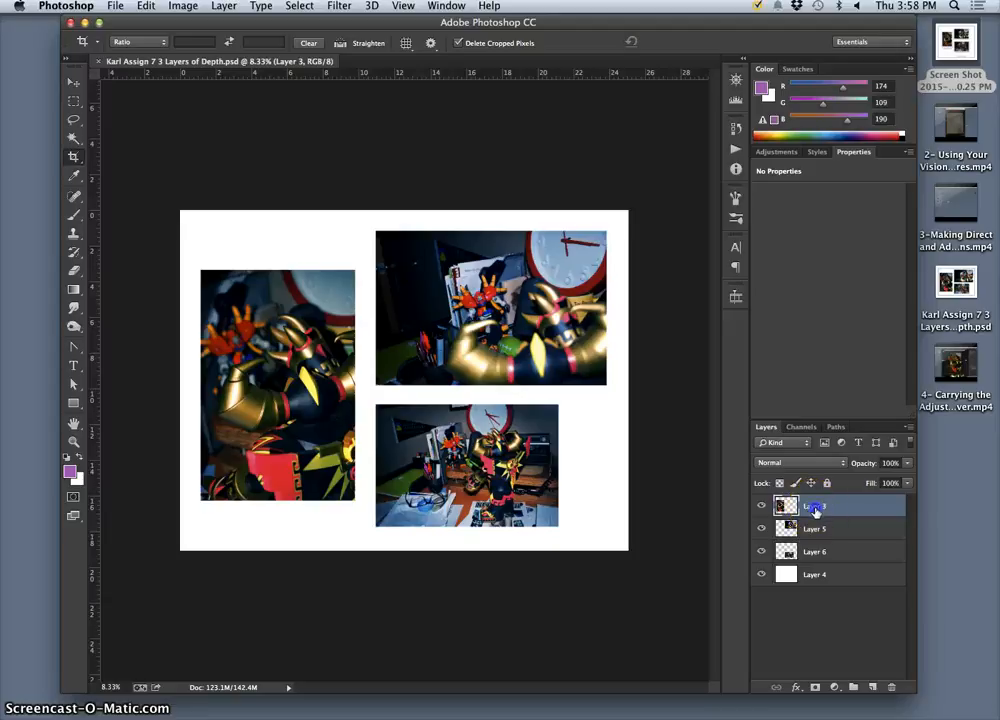
Hide the white Layer 4 and merge the visible photo layers 3, 5 and 6 into one layer.
left_click(818, 551)
left_click(817, 508)
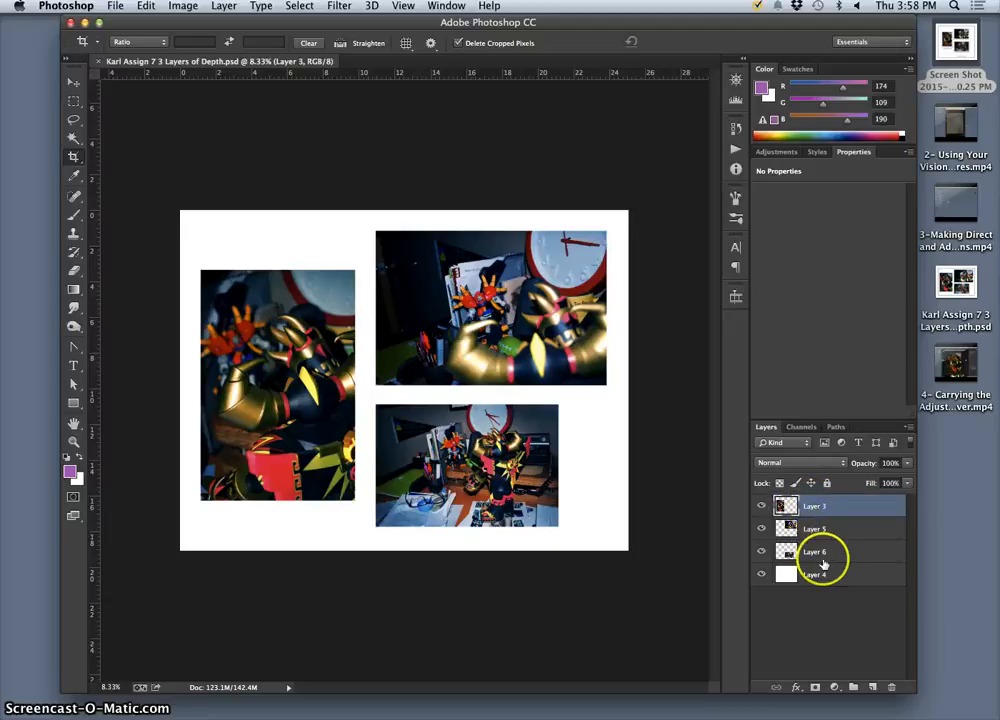
left_click(785, 558, "shift")
left_click(760, 575)
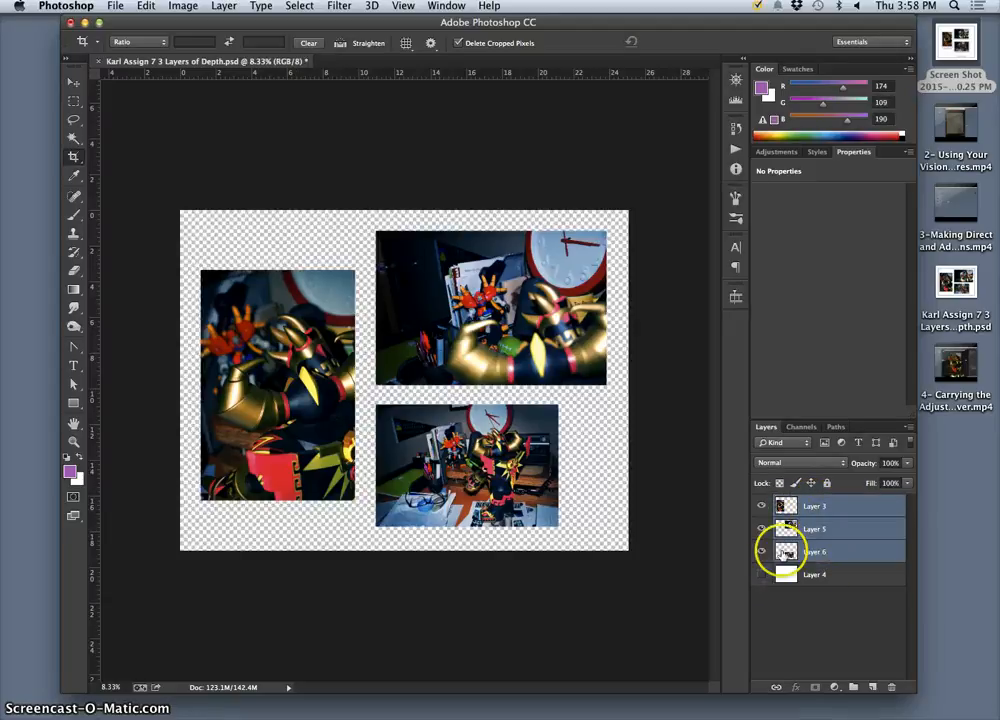
left_click(222, 6)
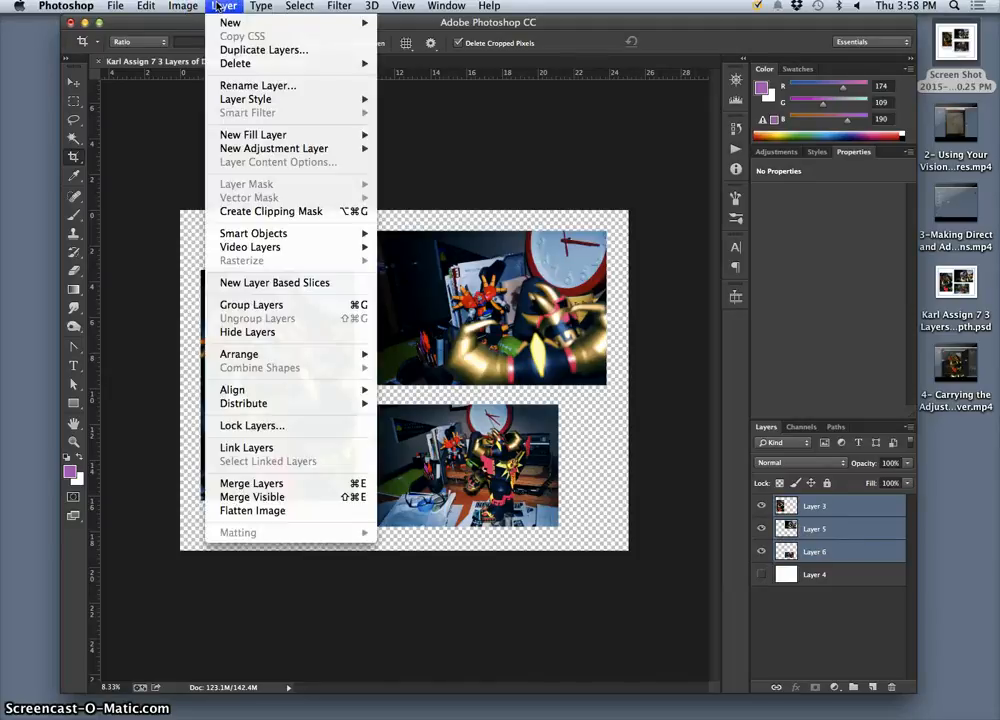
left_click(252, 497)
Check the merged photos and the white background separately by toggling the visibility of Layer 3 and Layer 4, leaving Layer 4 hidden.
left_click(761, 506)
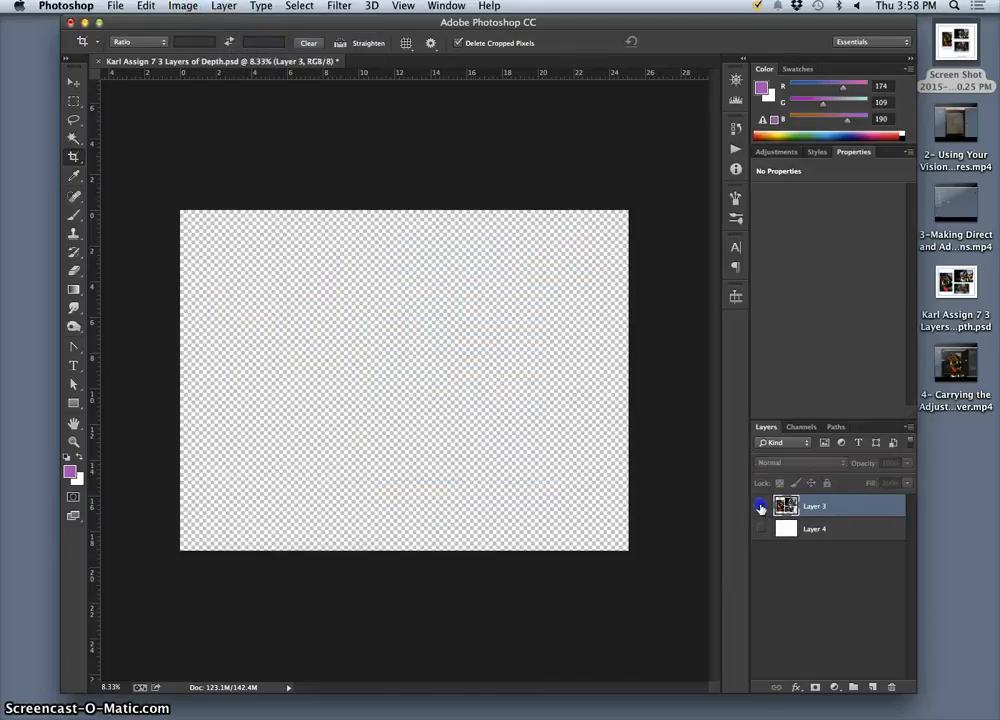
left_click(761, 506)
left_click(761, 530)
left_click(761, 530)
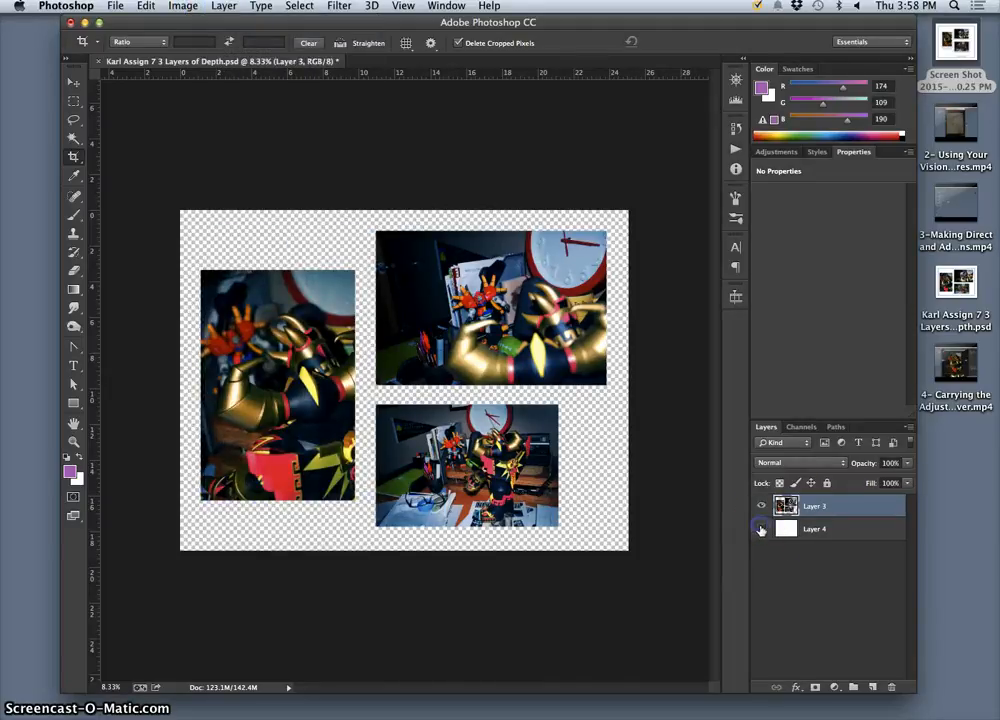
left_click(761, 530)
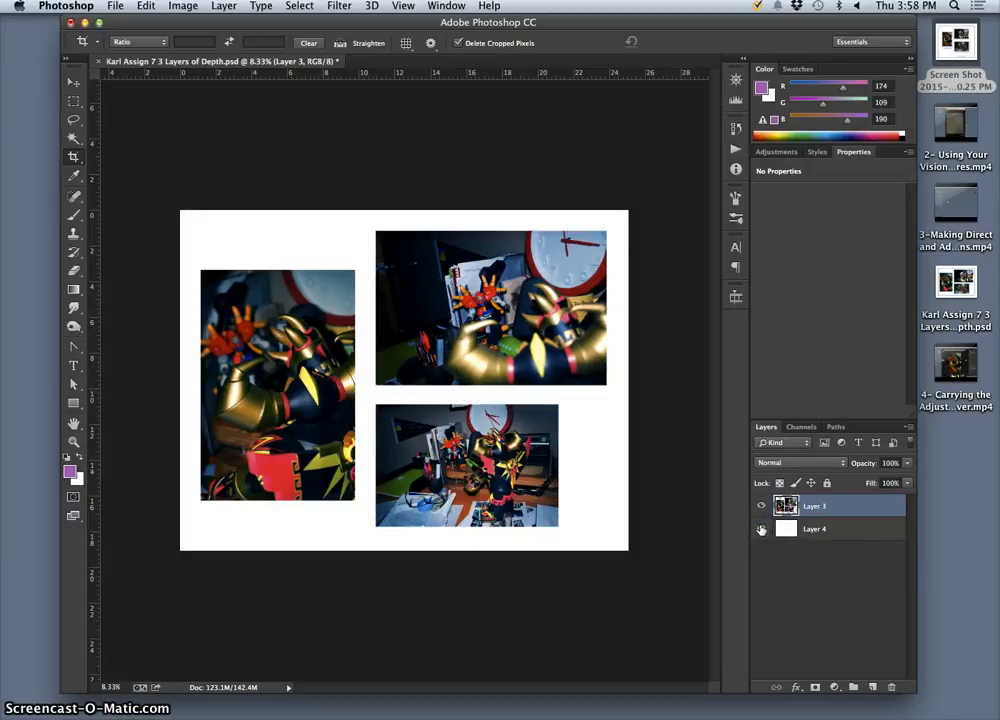
left_click(761, 530)
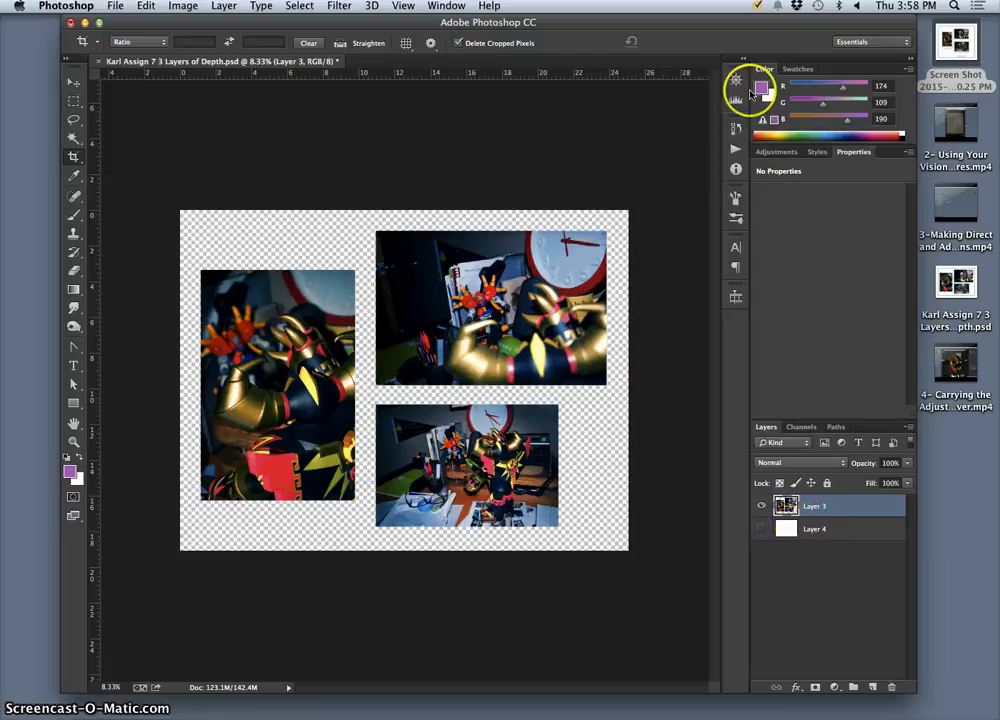
Run the FULL RUN-UP F9 to view action on the merged Layer 3 to generate the effect versions, continuing past unavailable commands.
left_click(736, 149)
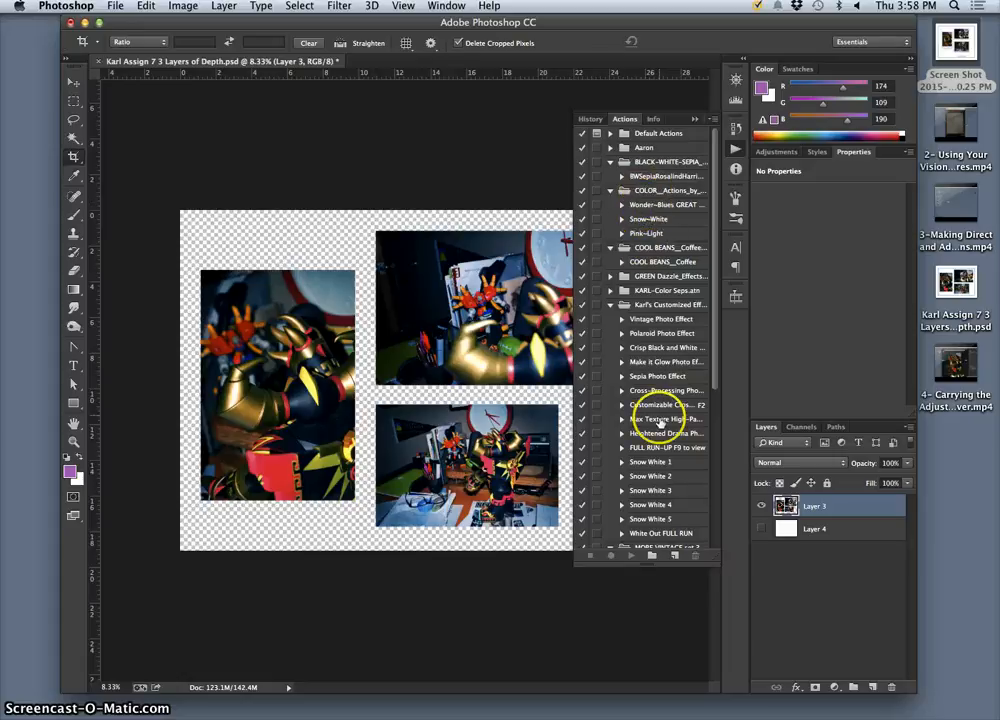
scroll(660, 420, "down", 3)
left_click(648, 386)
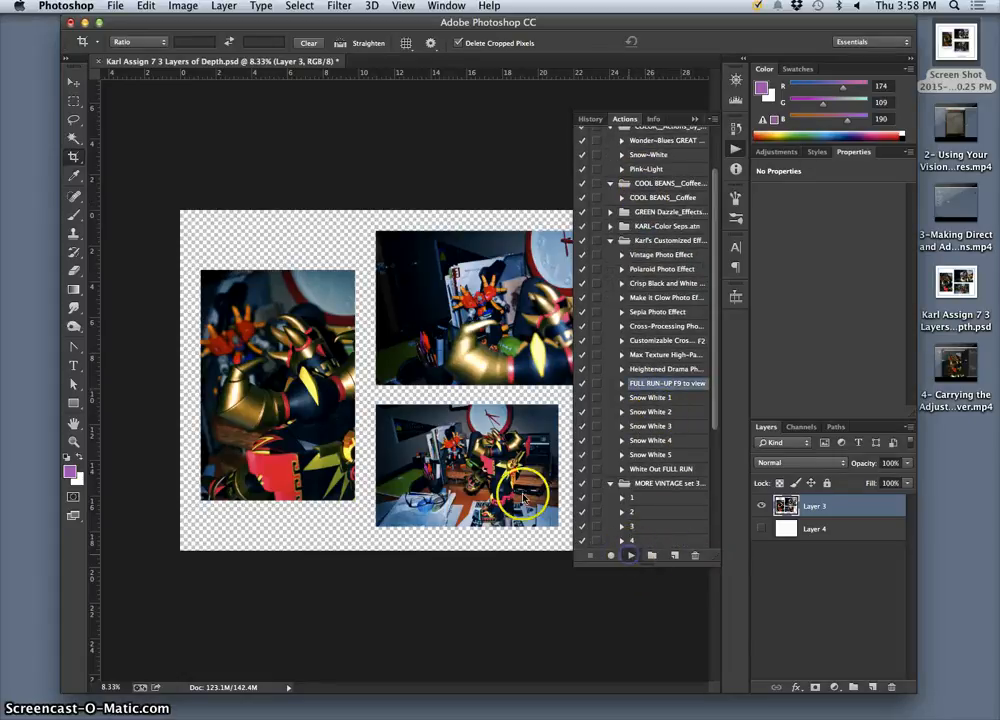
key("Return")
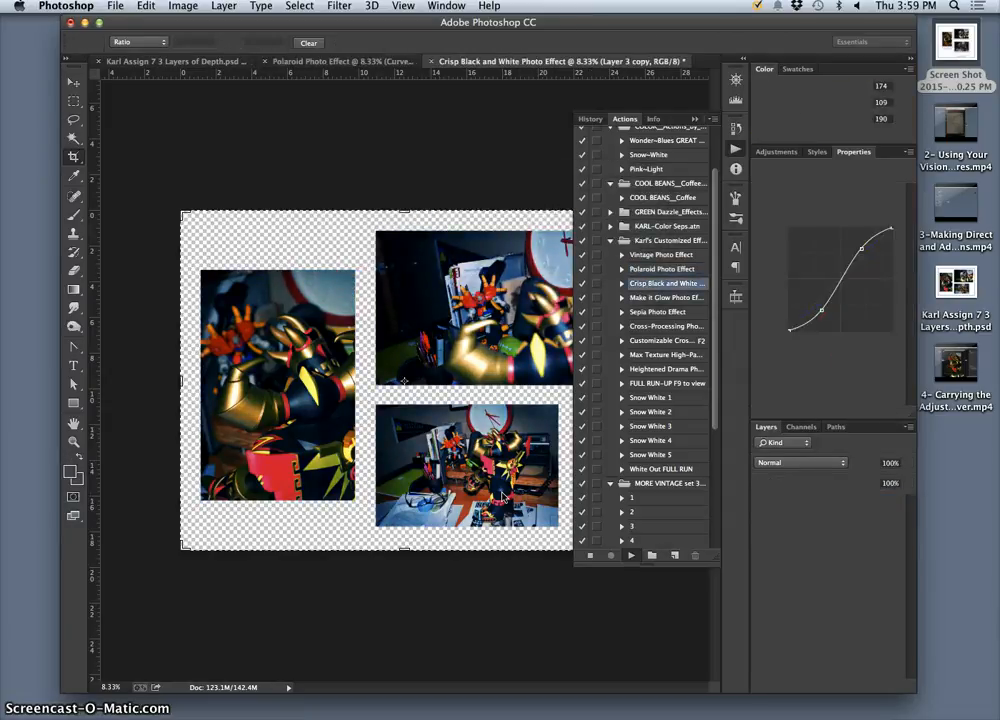
key("Return")
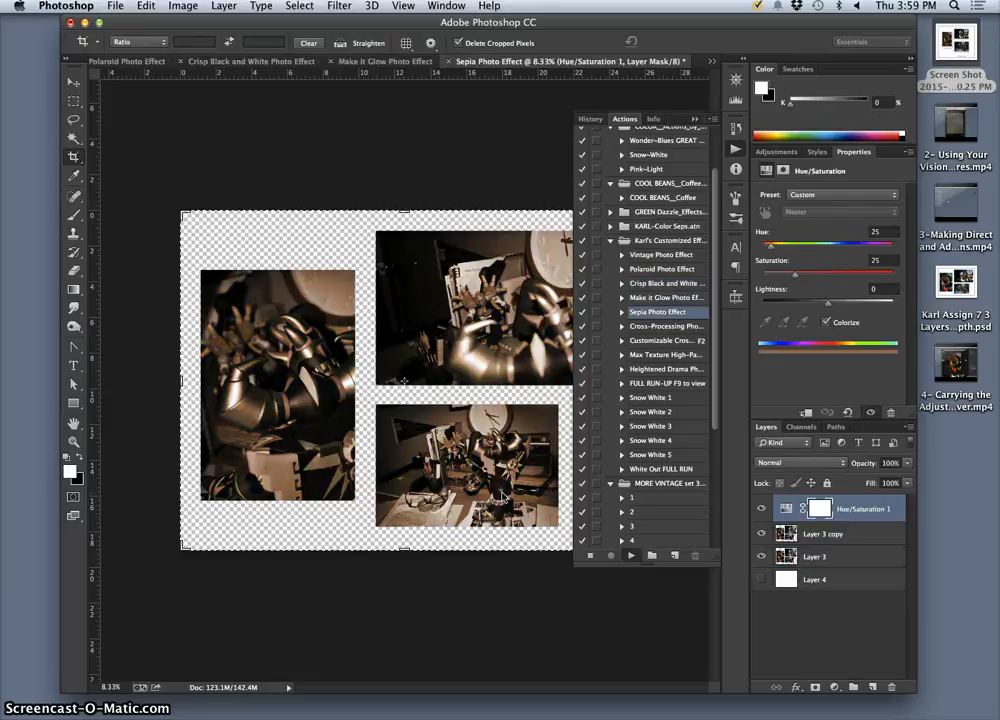
key("Return")
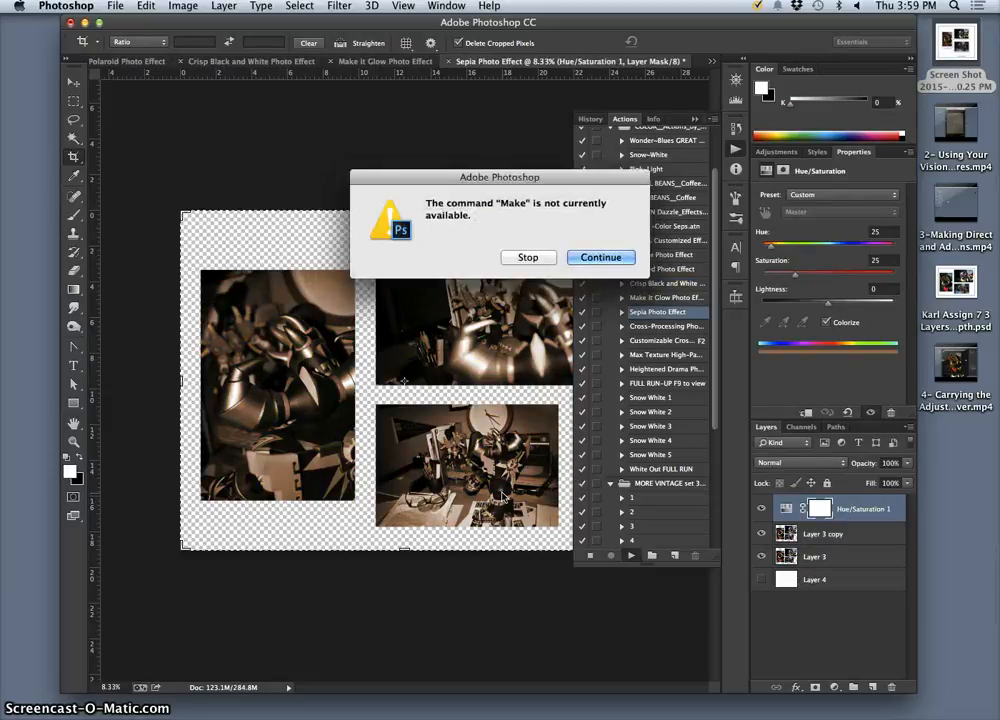
key("Return")
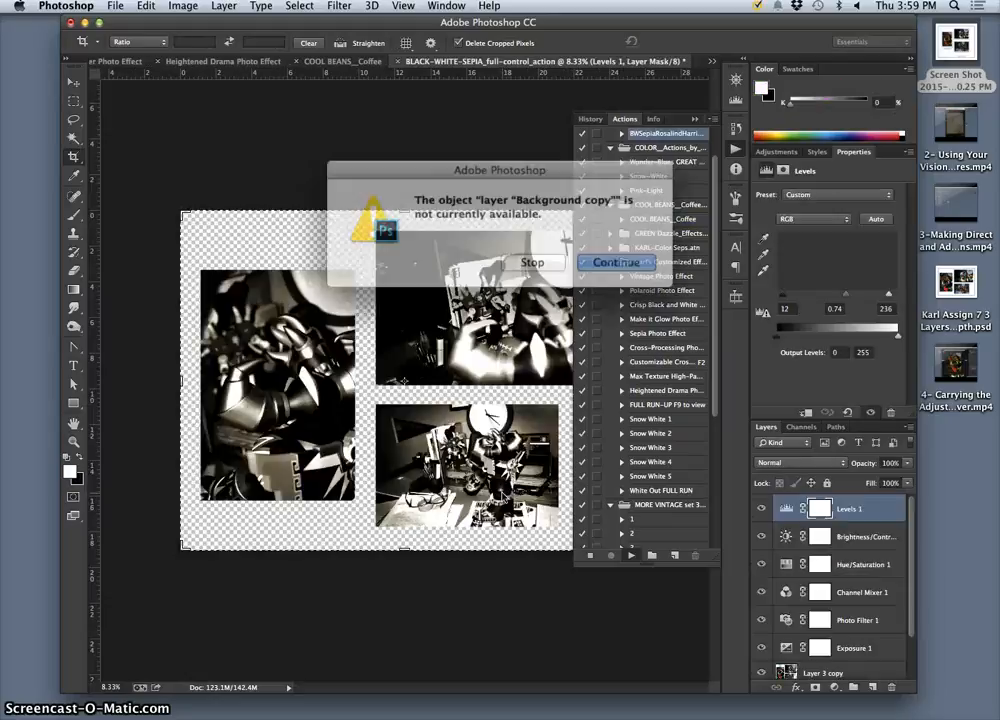
key("Return")
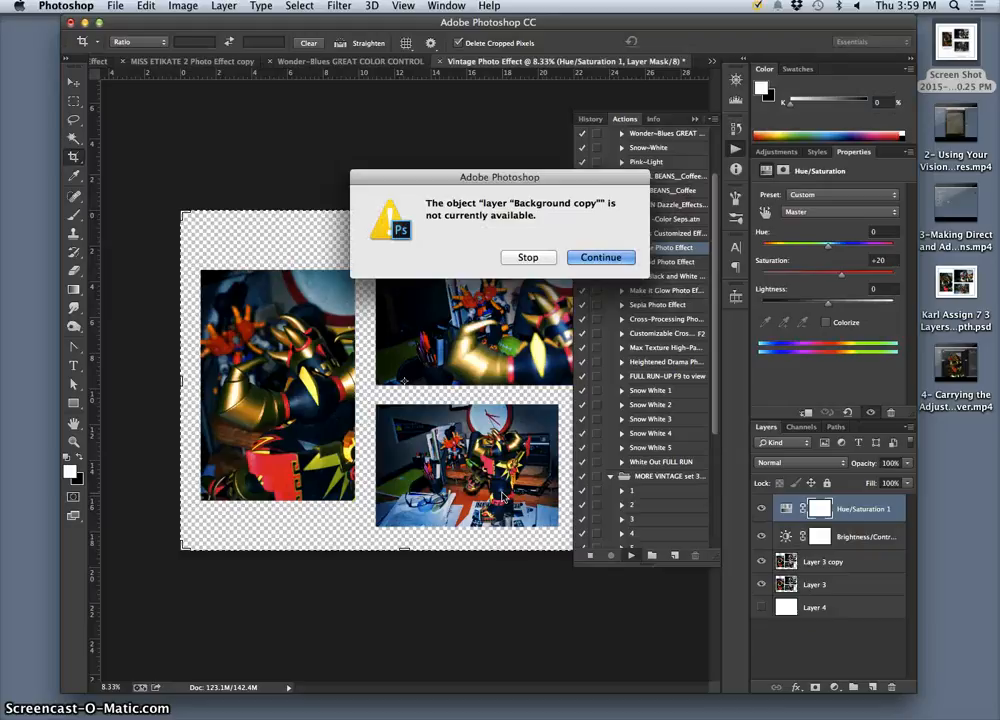
key("Return")
key("Return")
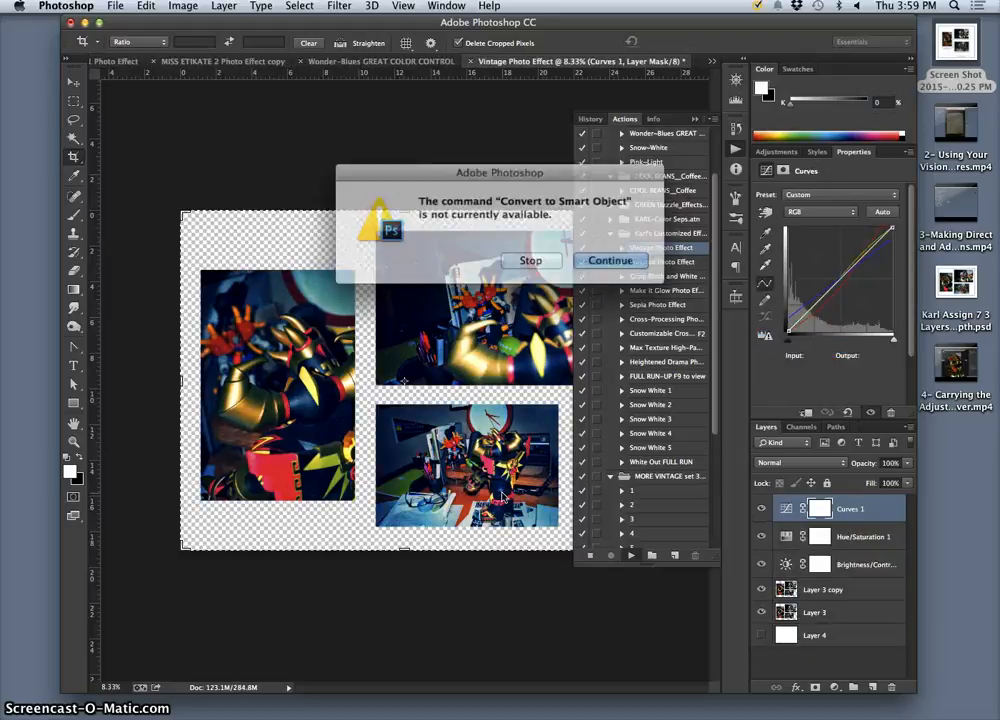
key("Return")
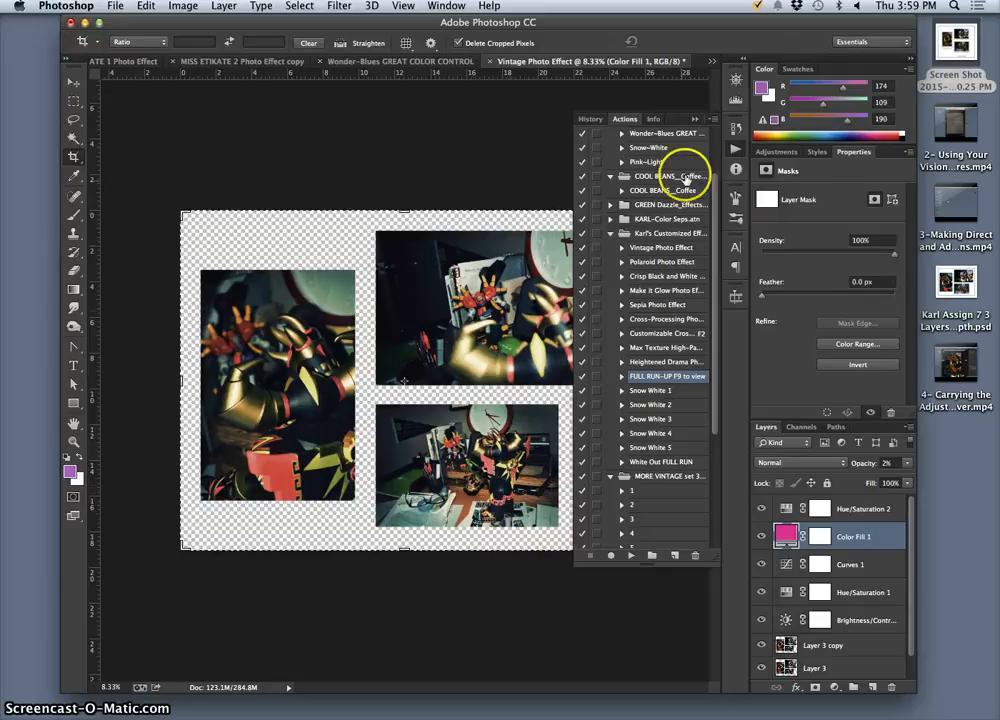
left_click(695, 119)
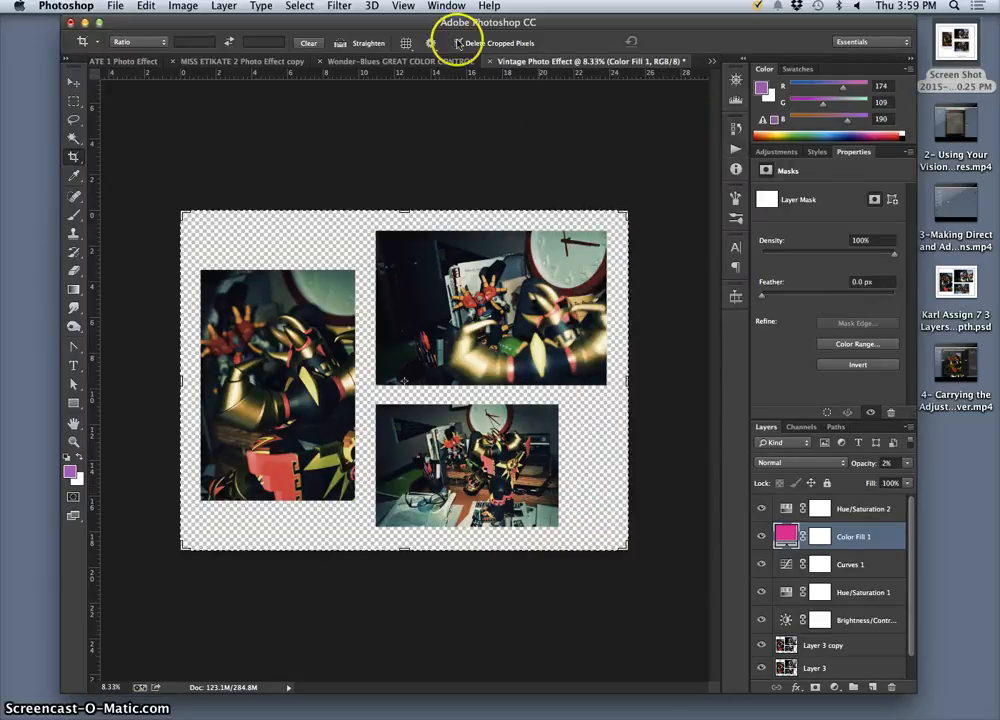
Float all open effect versions as separate windows.
left_click(447, 8)
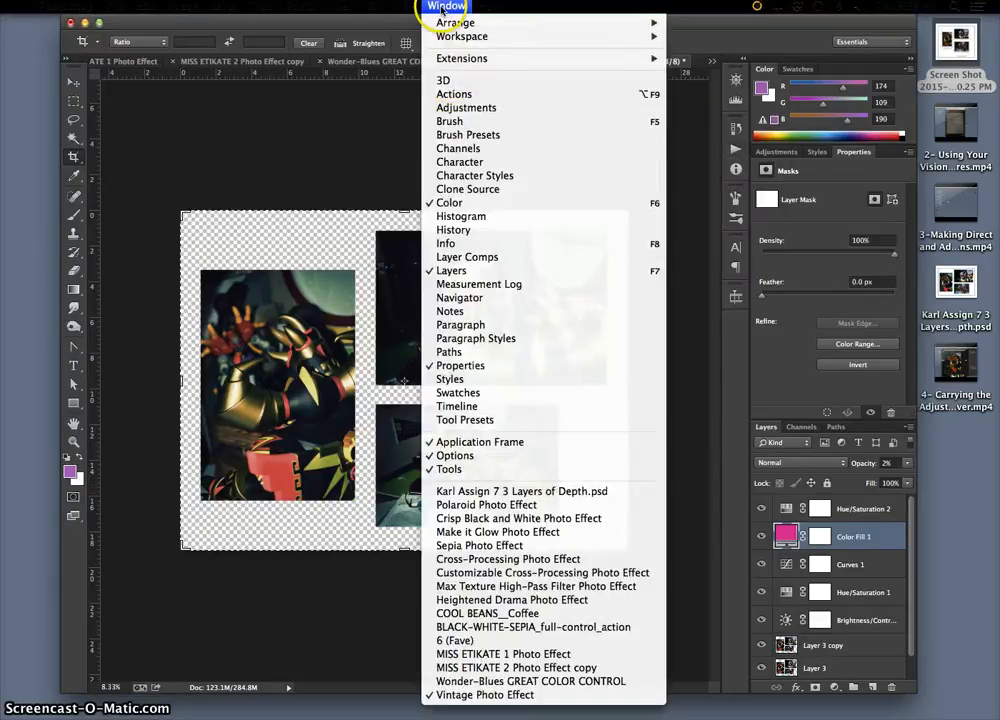
mouse_move(450, 24)
left_click(841, 192)
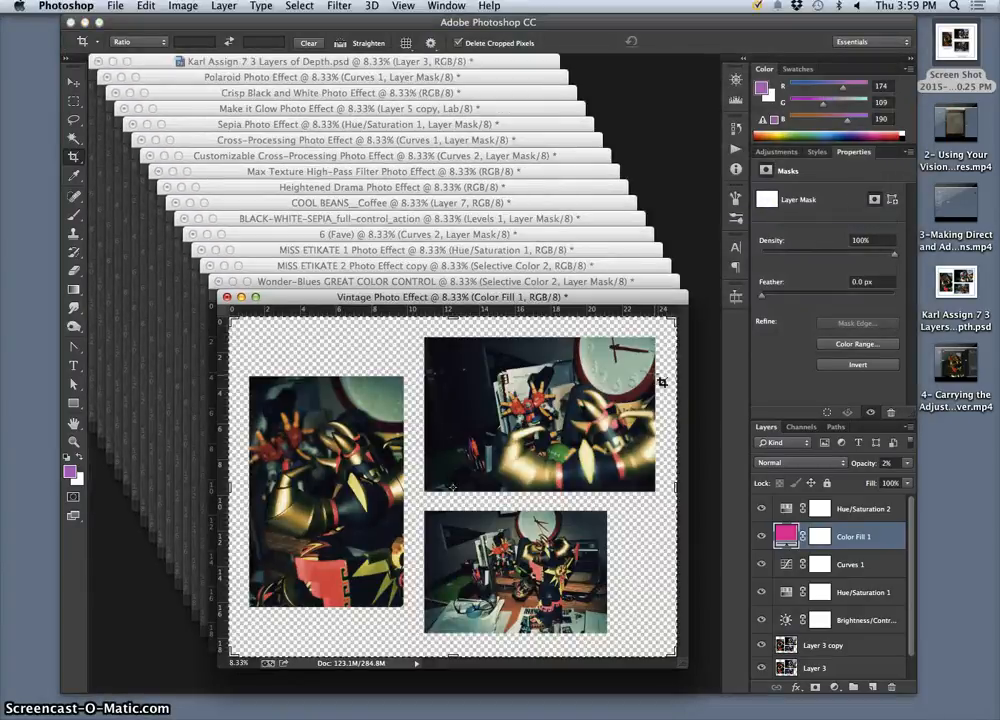
Pick the Make it Glow Photo Effect version from the overview of all windows and close it without saving.
key("ctrl+Down")
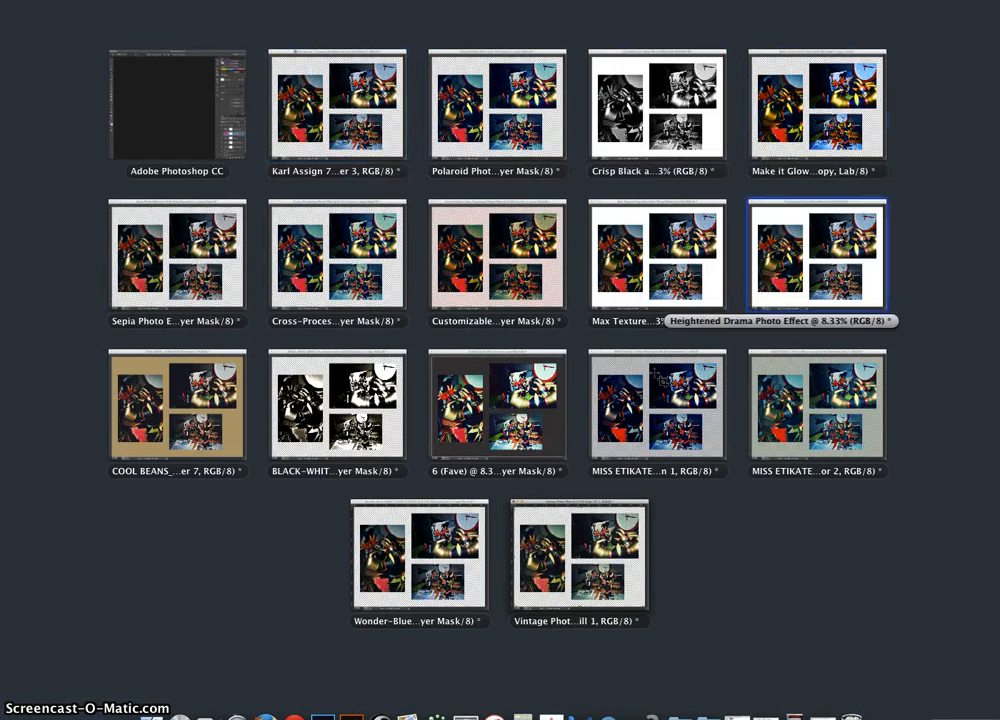
left_click(844, 102)
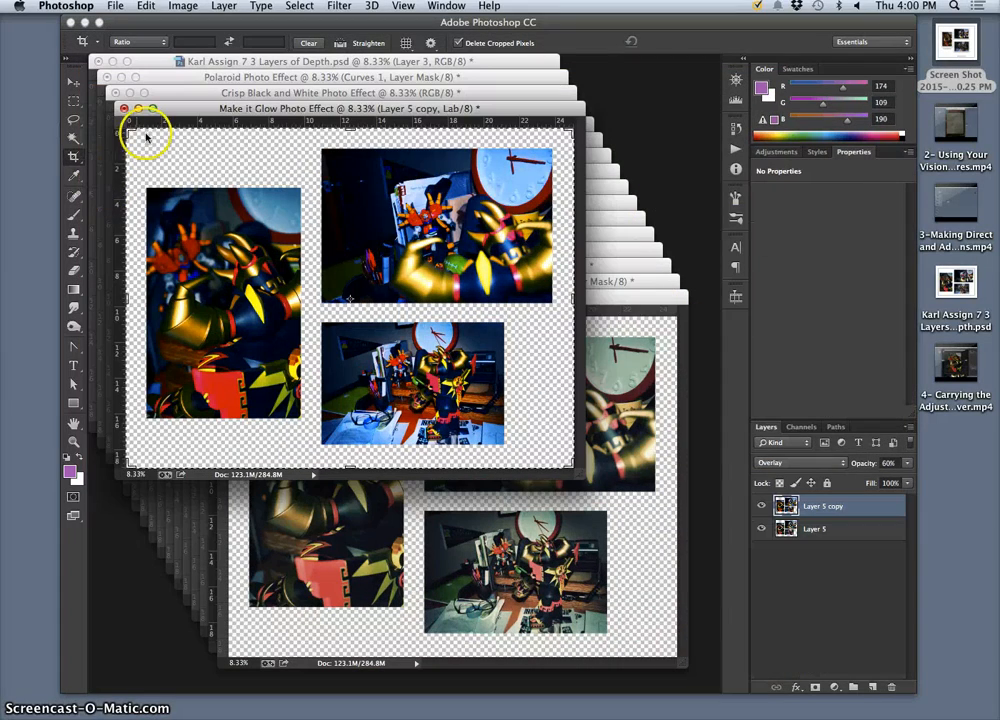
left_click(121, 108)
left_click(446, 263)
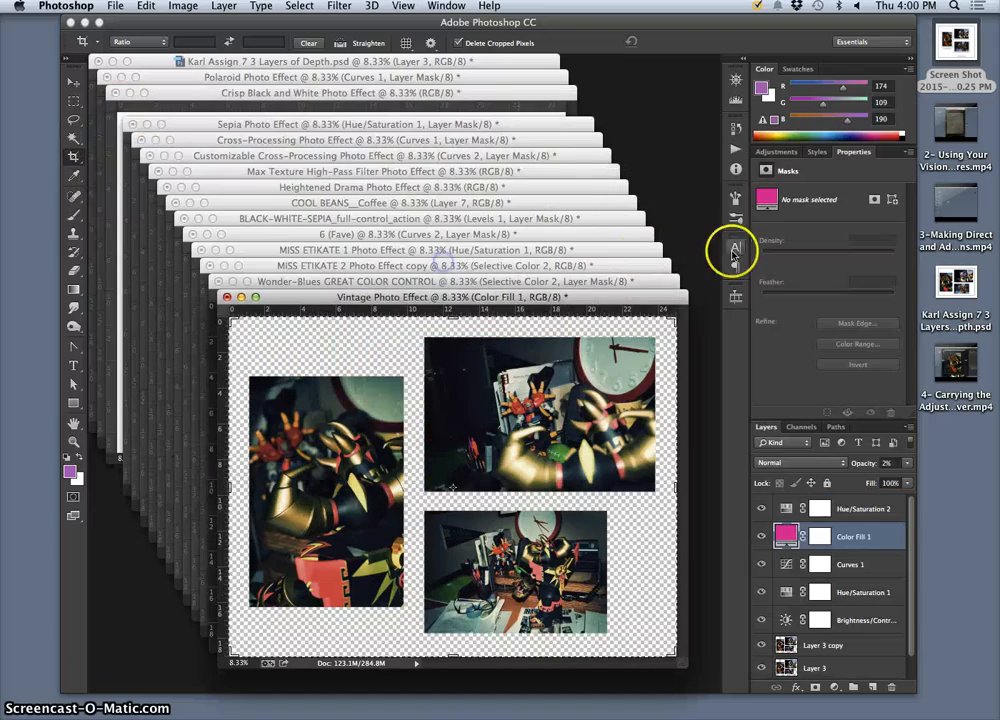
Pick the COOL BEANS__Coffee version from the window overview and try to save it to the Desktop in Photoshop format while closing it.
key("ctrl+Down")
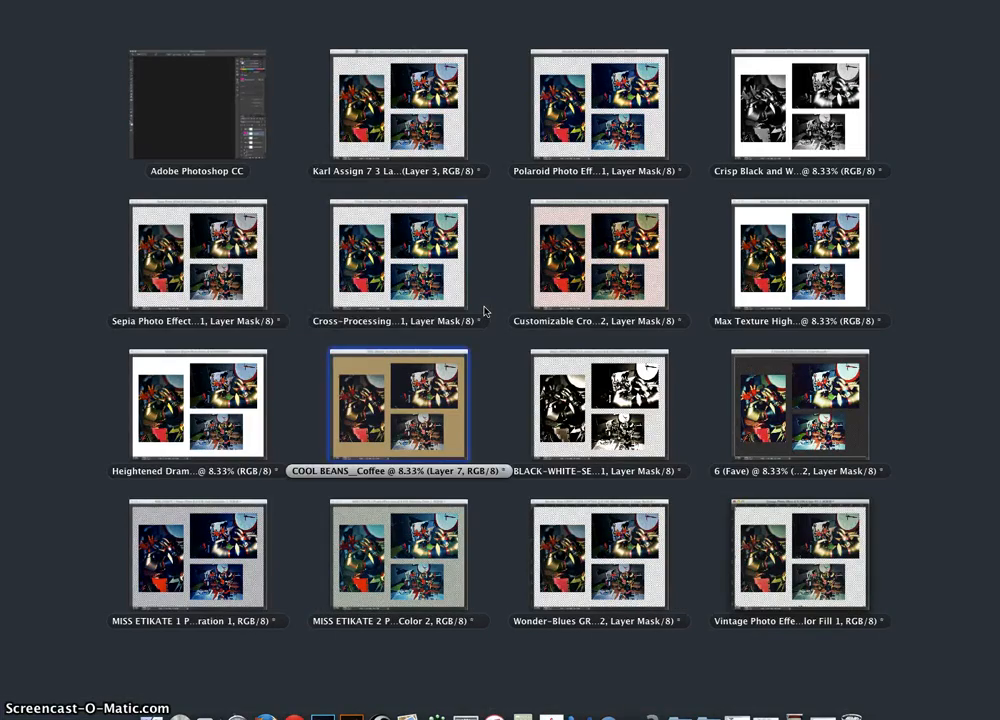
left_click(405, 410)
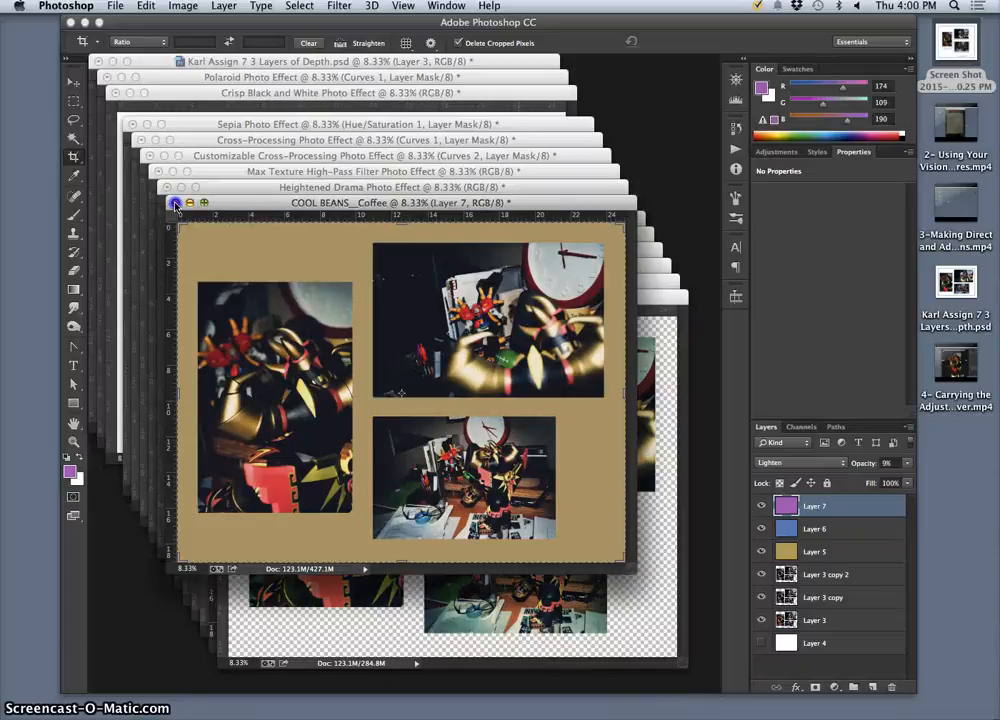
left_click(175, 203)
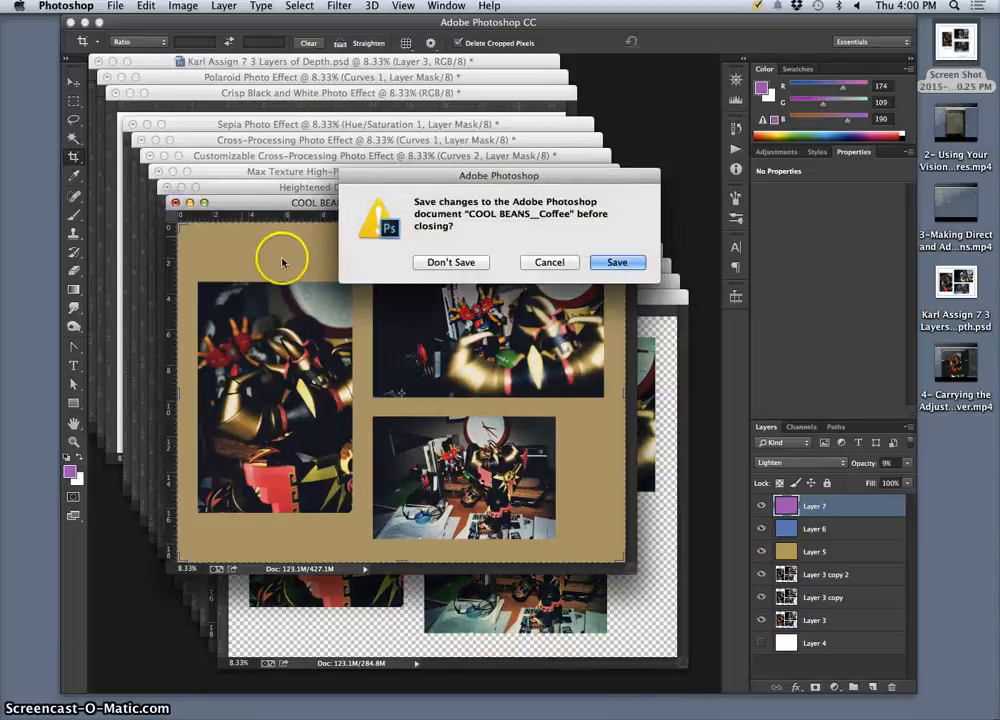
left_click(610, 265)
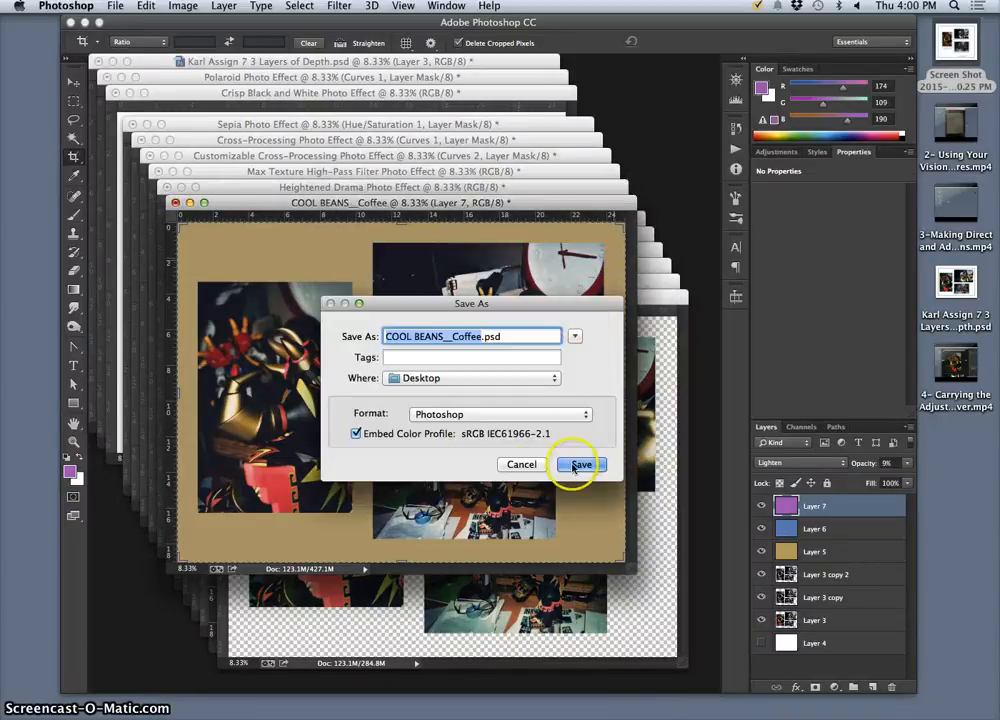
left_click(578, 464)
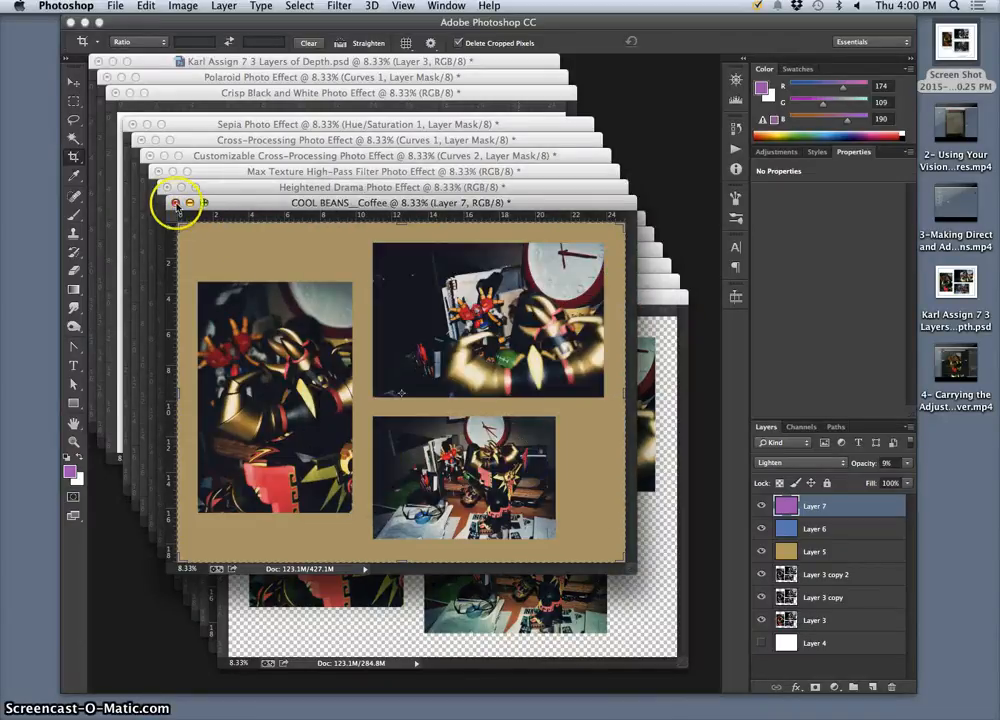
Close the COOL BEANS__Coffee version without saving it.
left_click(175, 203)
left_click(424, 262)
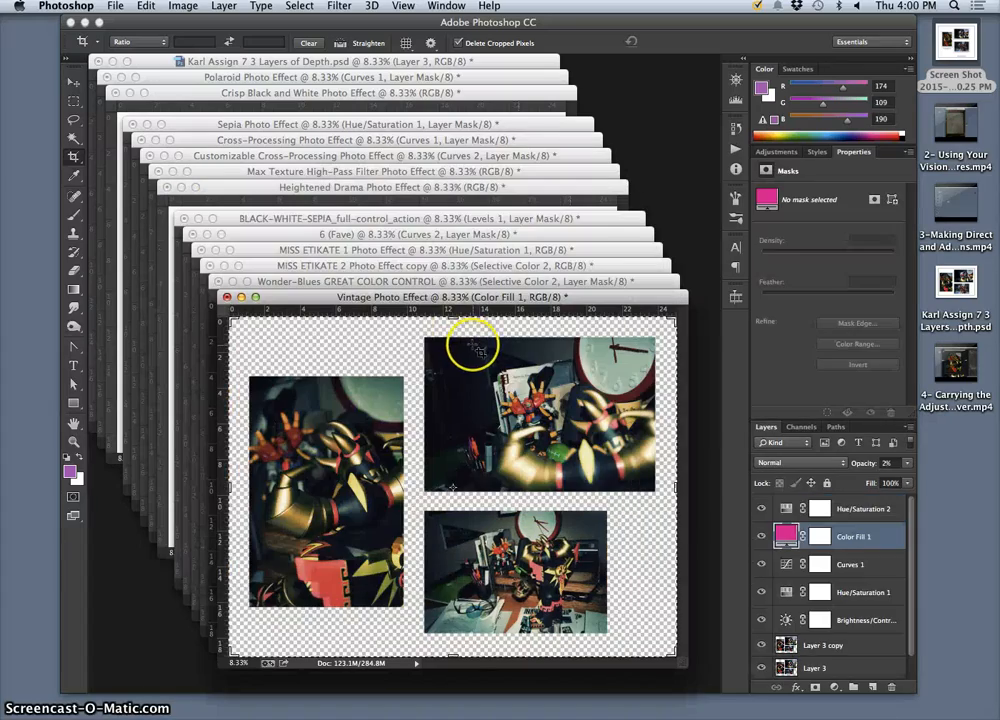
Pick the BLACK-WHITE-SEPIA_full-control_action version from the overview of all windows and close it without saving.
key("ctrl+Down")
left_click(815, 358)
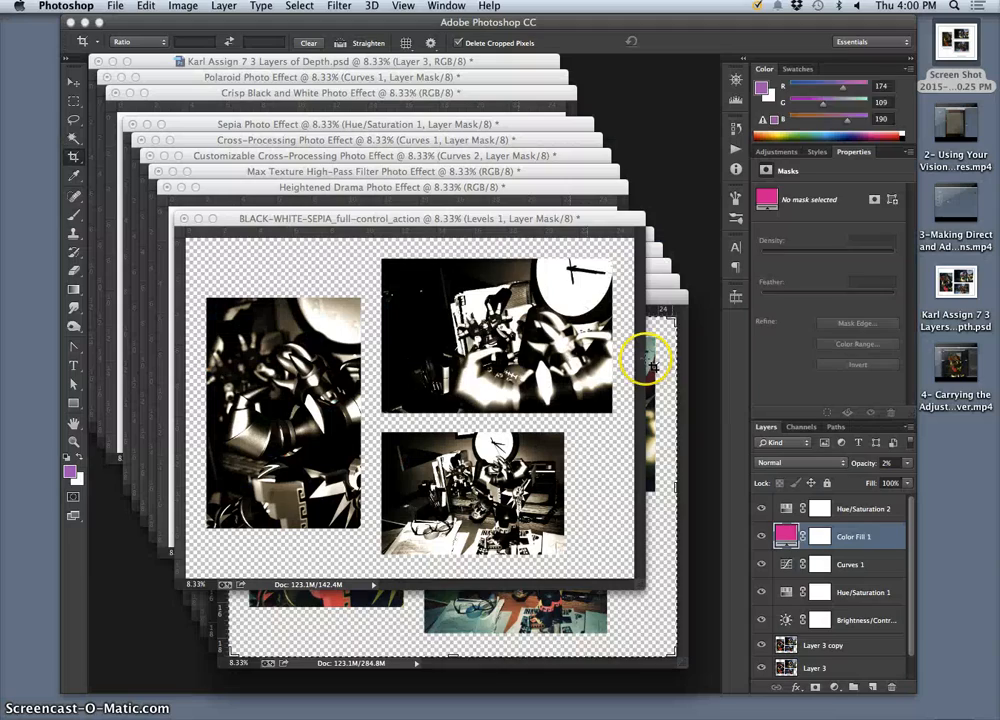
left_click(183, 218)
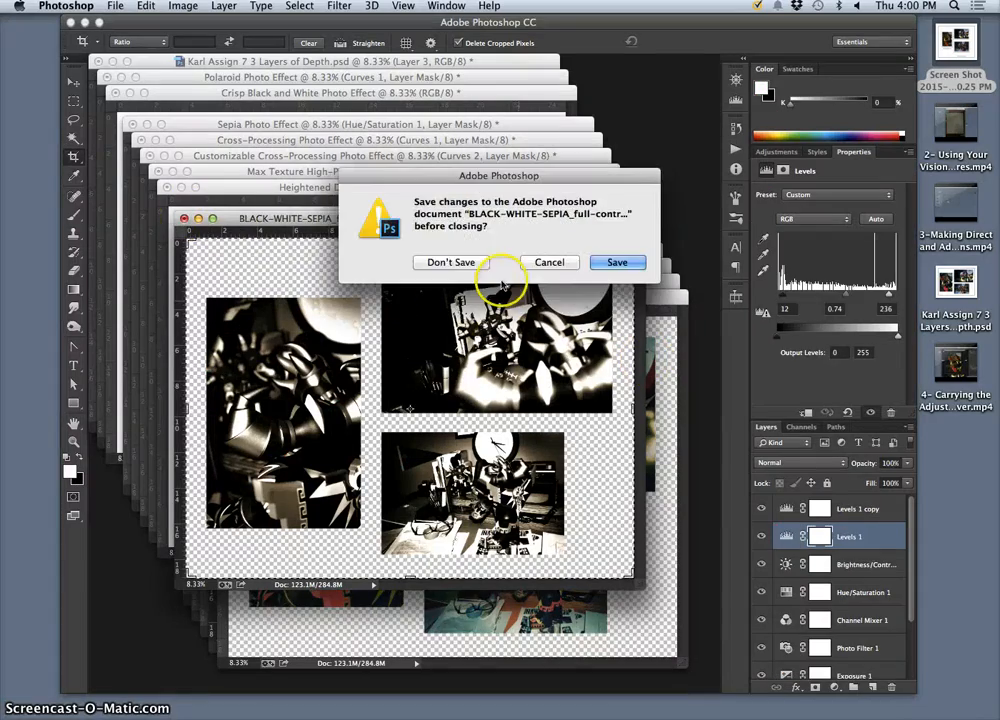
left_click(449, 261)
Pick the MISS ETIKATE 1 Photo Effect version from the window overview and minimize it to keep it.
key("ctrl+Down")
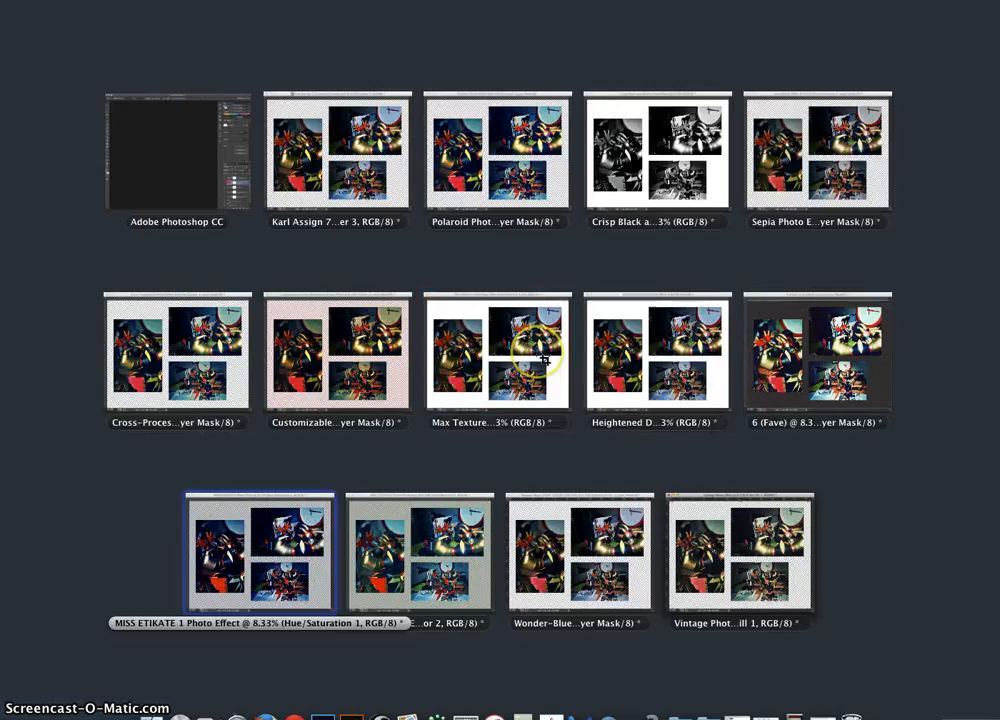
left_click(315, 518)
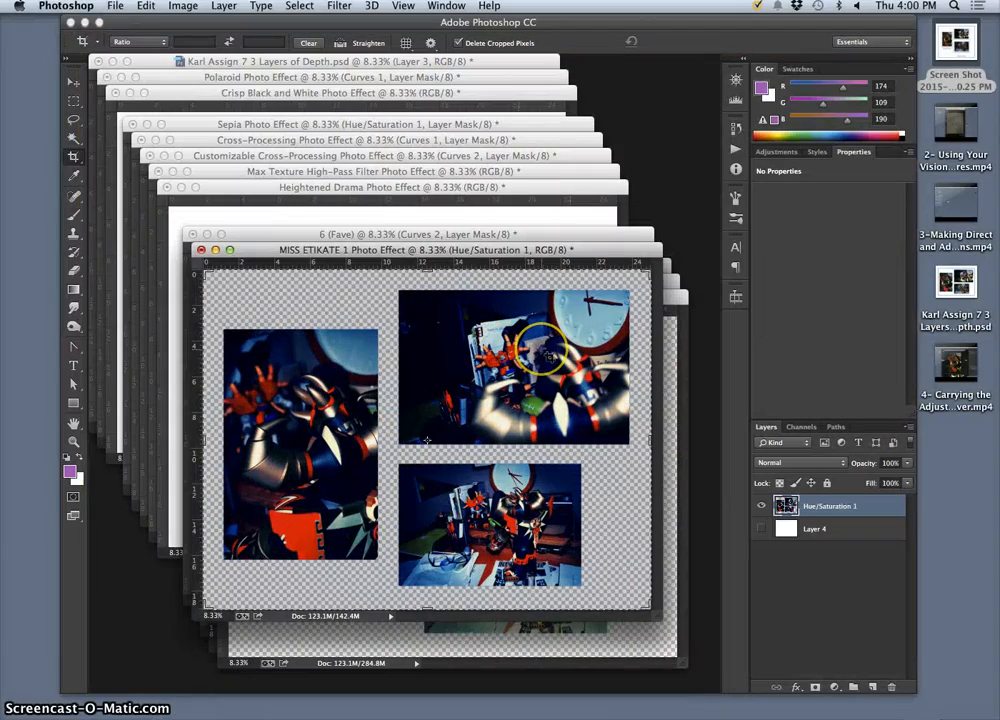
left_click(216, 250)
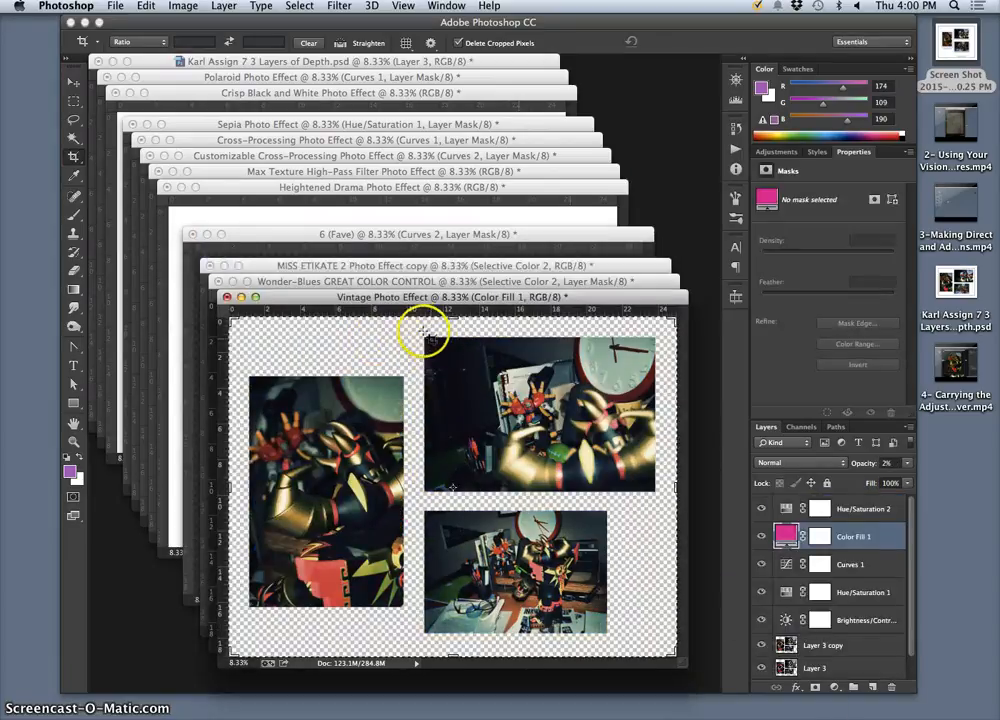
Move the Vintage Photo Effect and Wonder-Blues GREAT COLOR CONTROL versions aside for comparison, closing each without saving.
left_click_drag(424, 300, 494, 88)
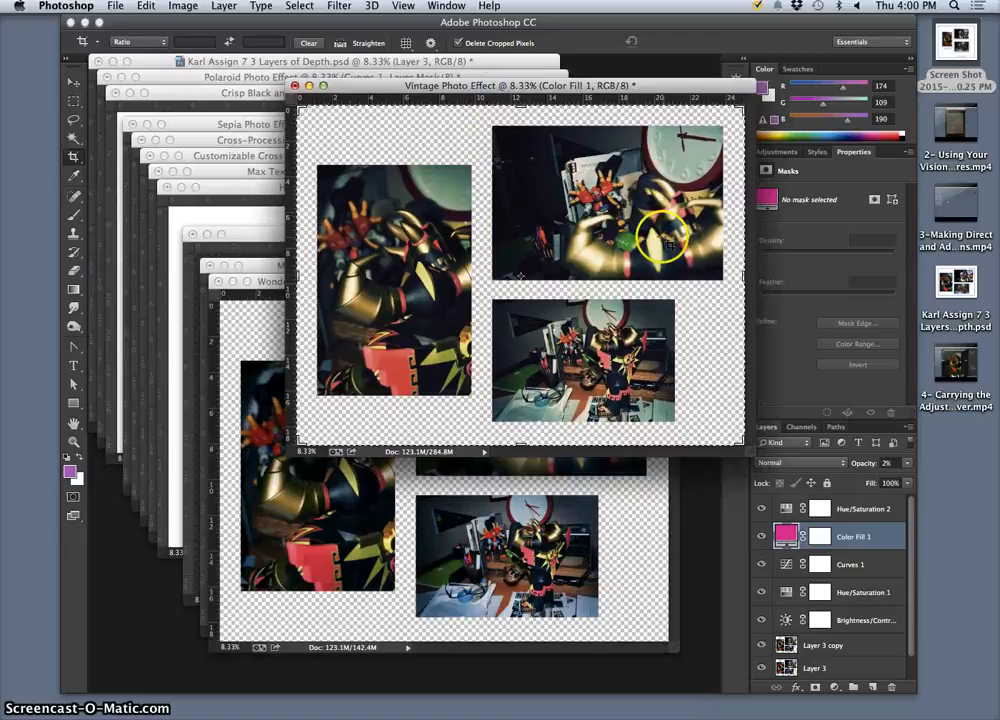
left_click(295, 87)
left_click(453, 261)
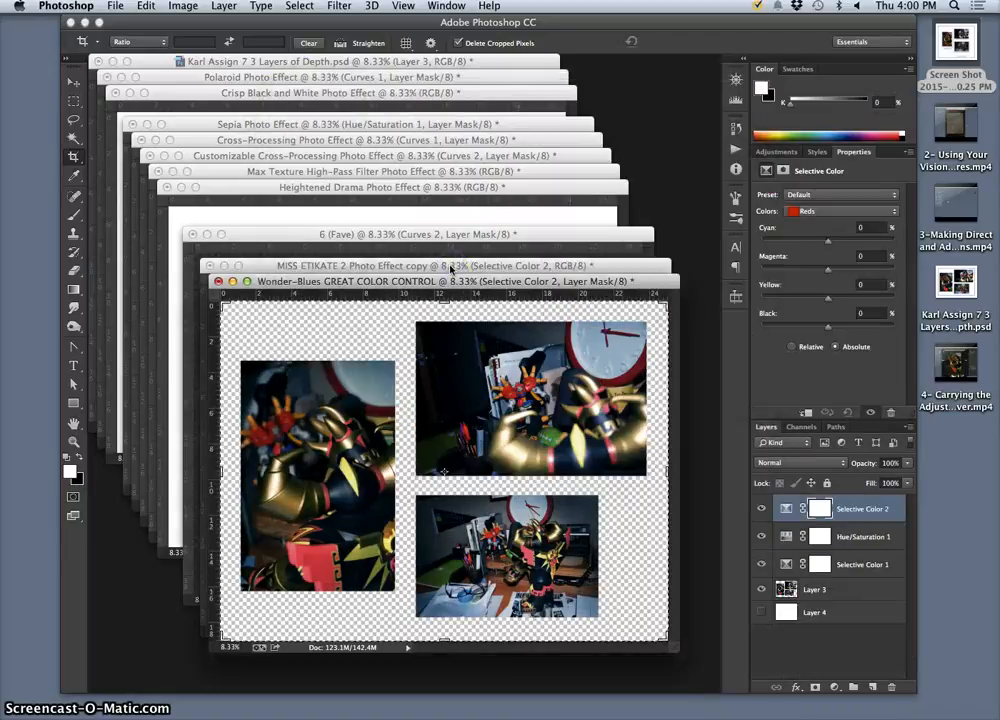
left_click_drag(423, 286, 449, 234)
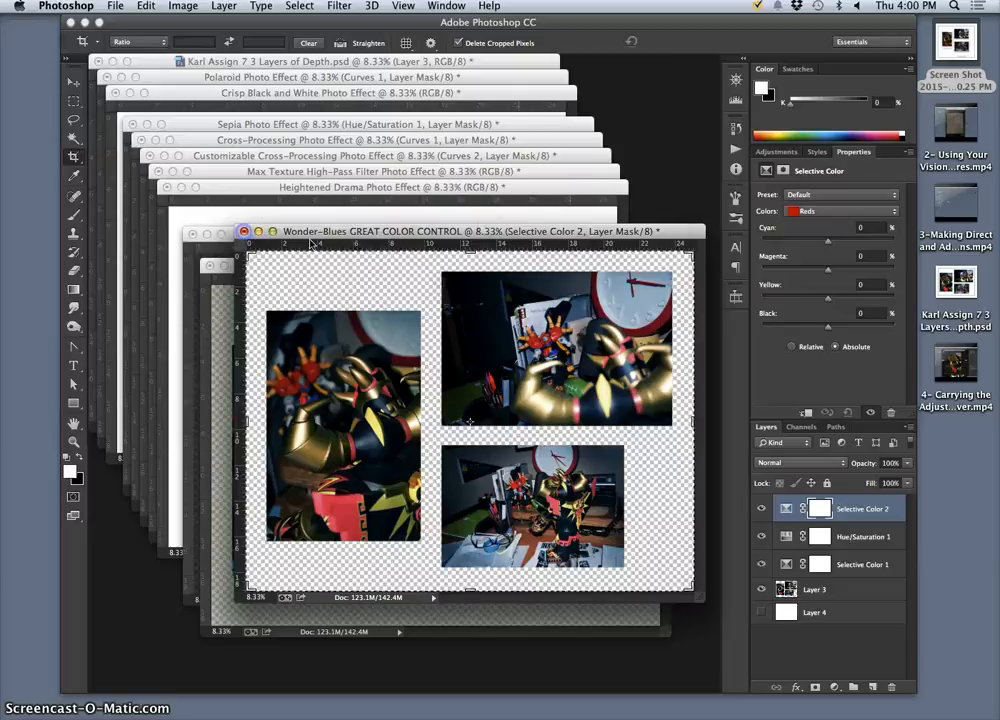
left_click(244, 232)
left_click(435, 262)
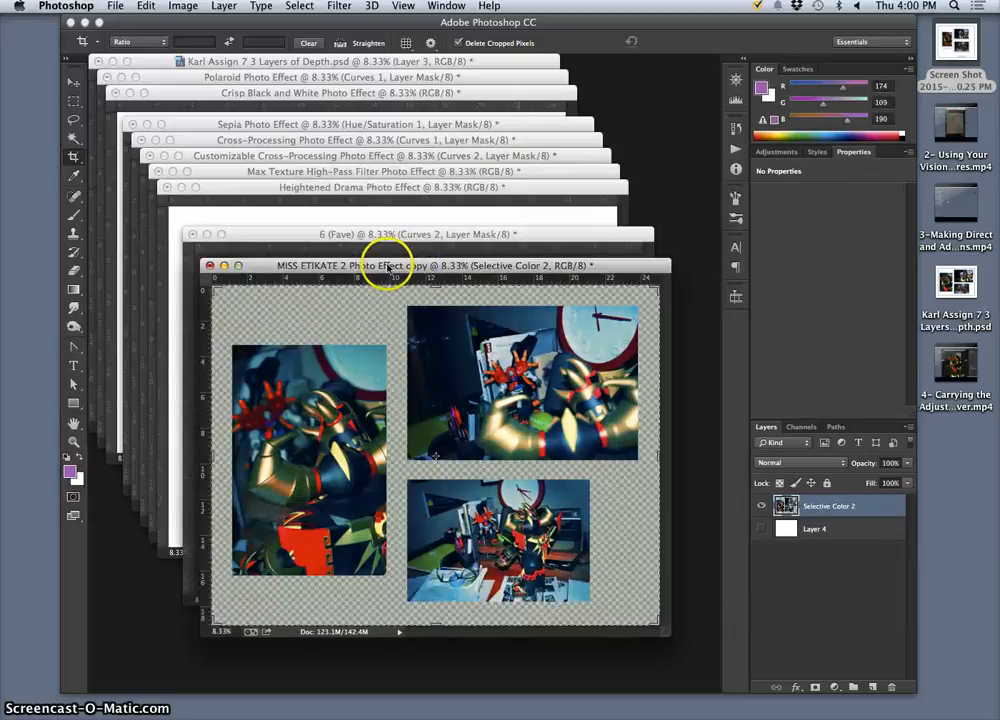
Minimize the MISS ETIKATE 2 copy and 6 (Fave) versions, and the Heightened Drama version grouped with Max Texture High-Pass Filter.
left_click_drag(387, 267, 433, 156)
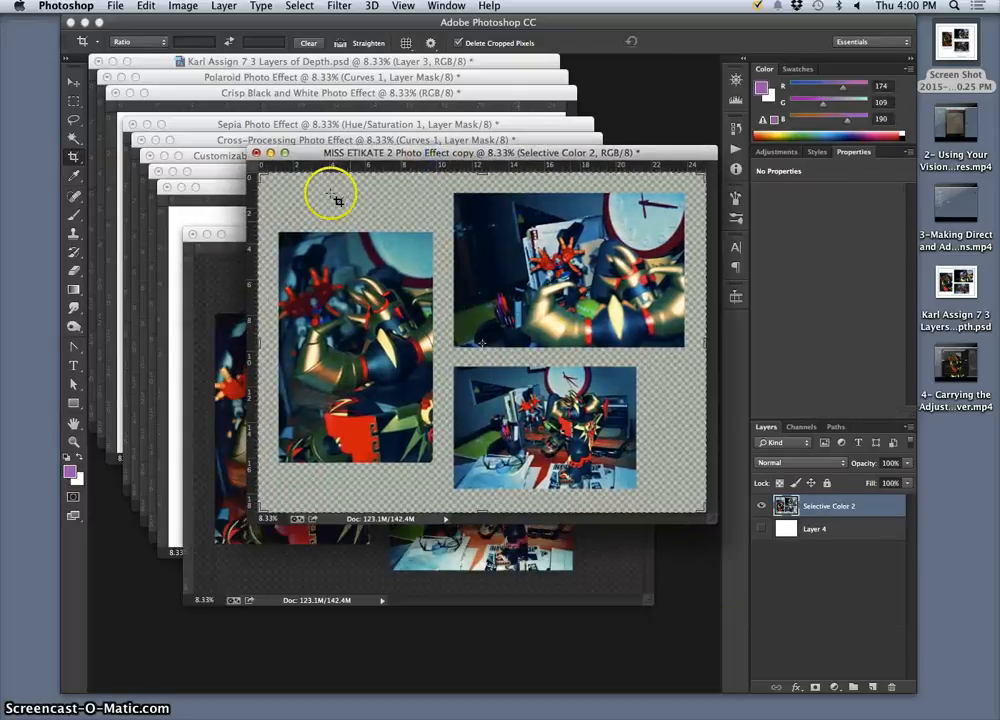
left_click(270, 153)
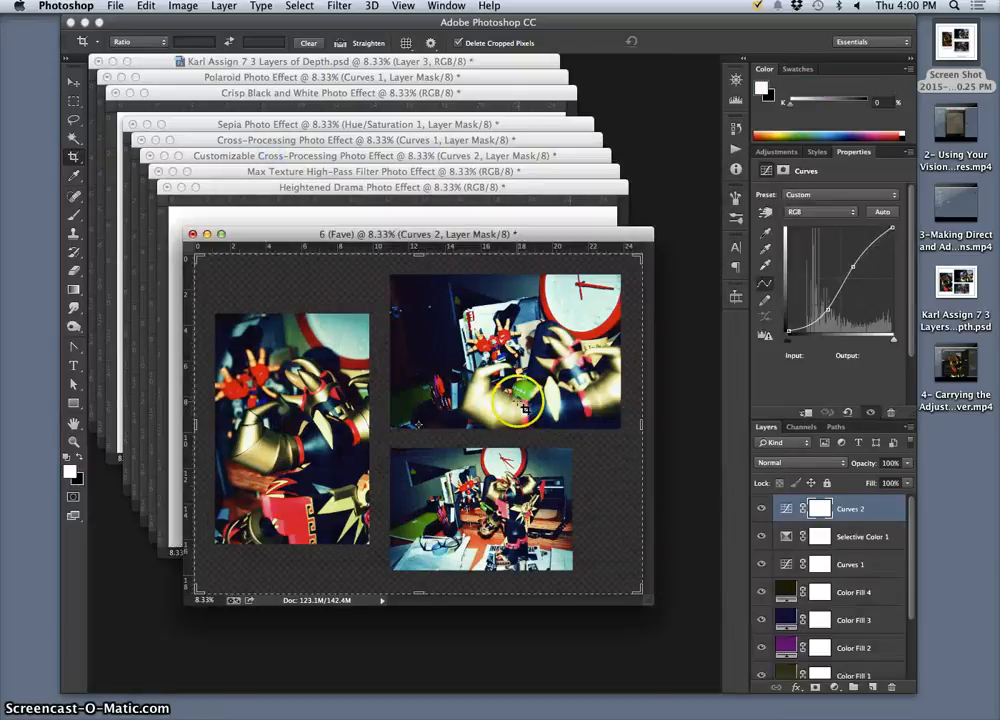
left_click(207, 236)
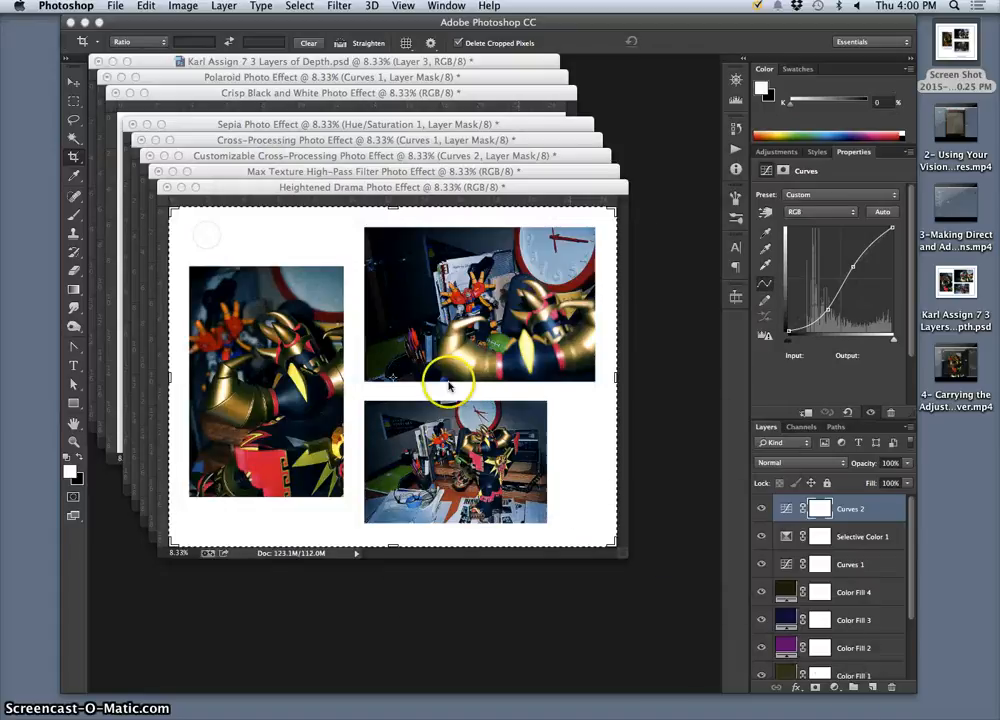
left_click_drag(304, 189, 324, 192)
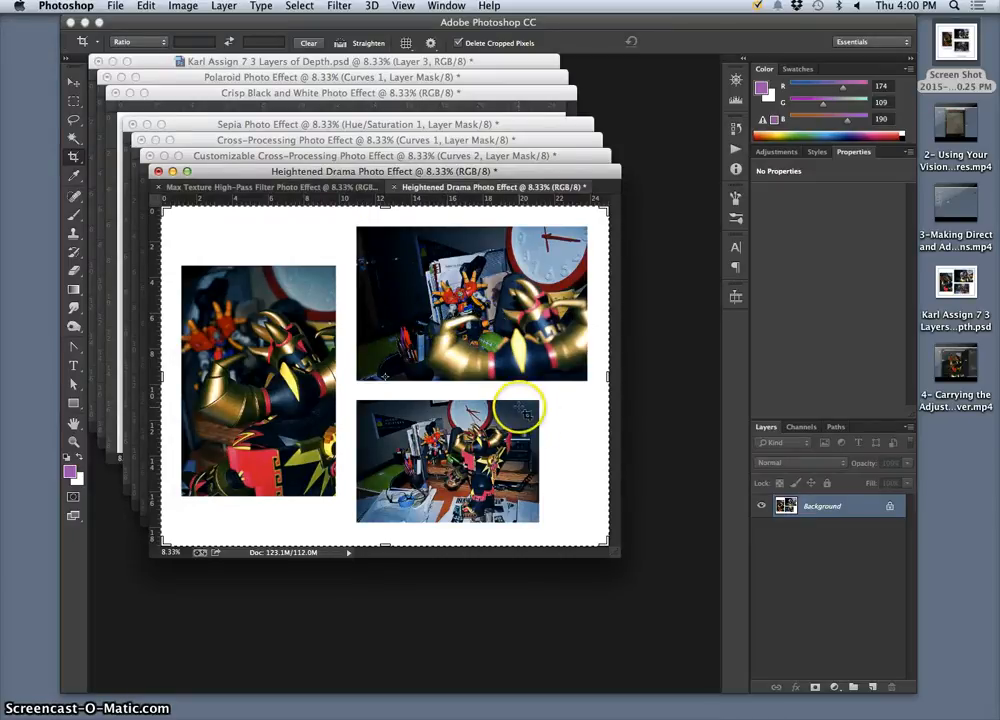
left_click(172, 171)
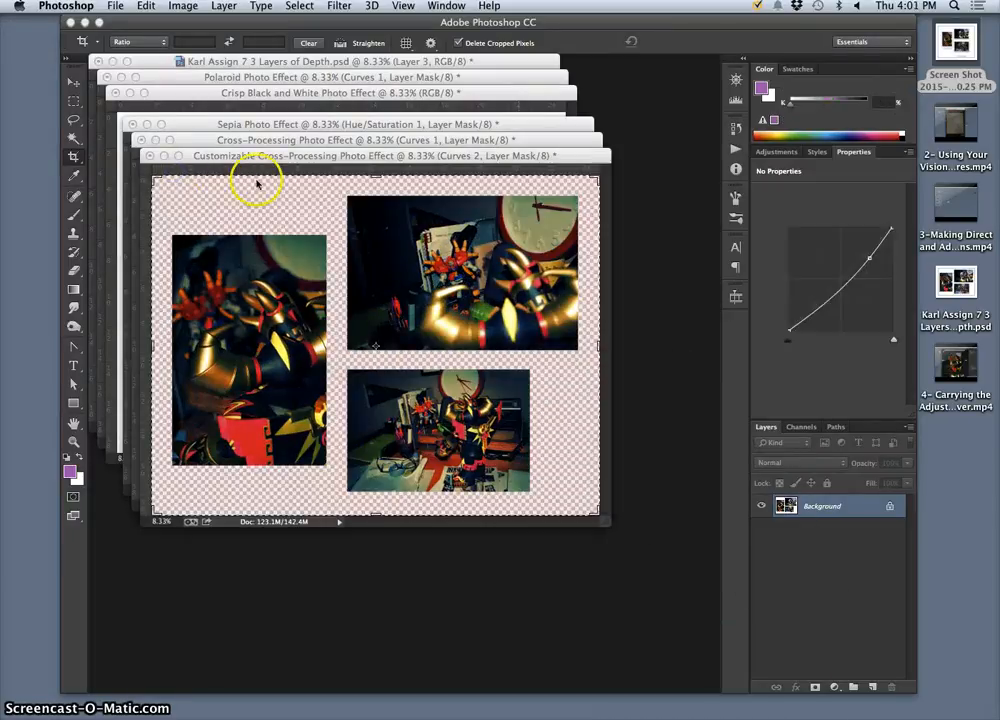
Close the Customizable Cross-Processing Photo Effect version without saving and minimize the Cross-Processing Photo Effect version.
left_click(151, 156)
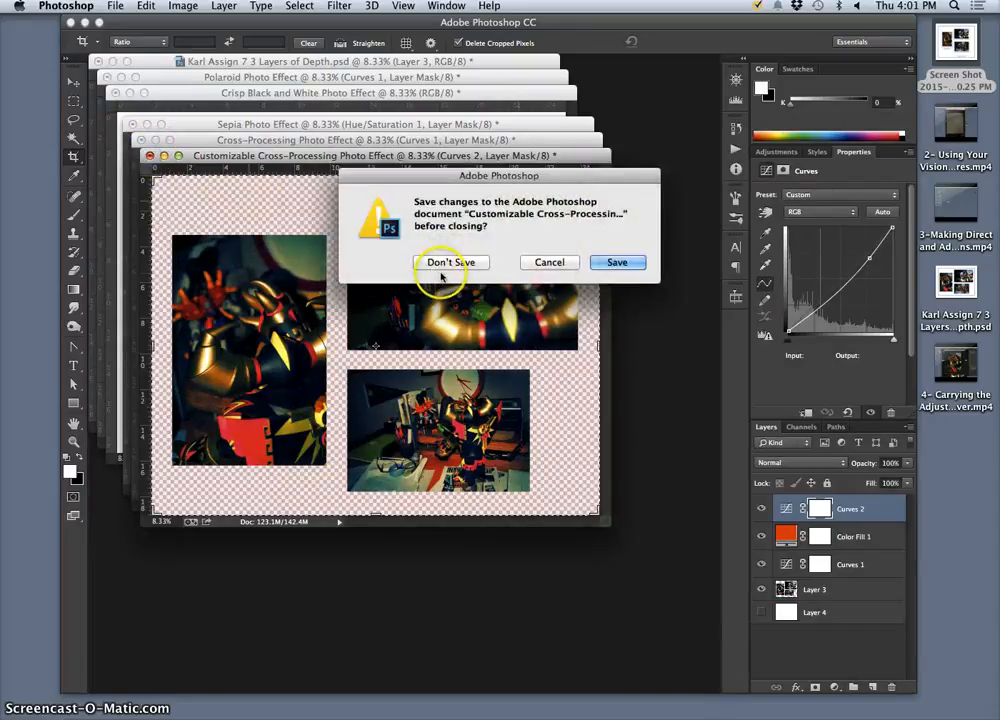
left_click(440, 263)
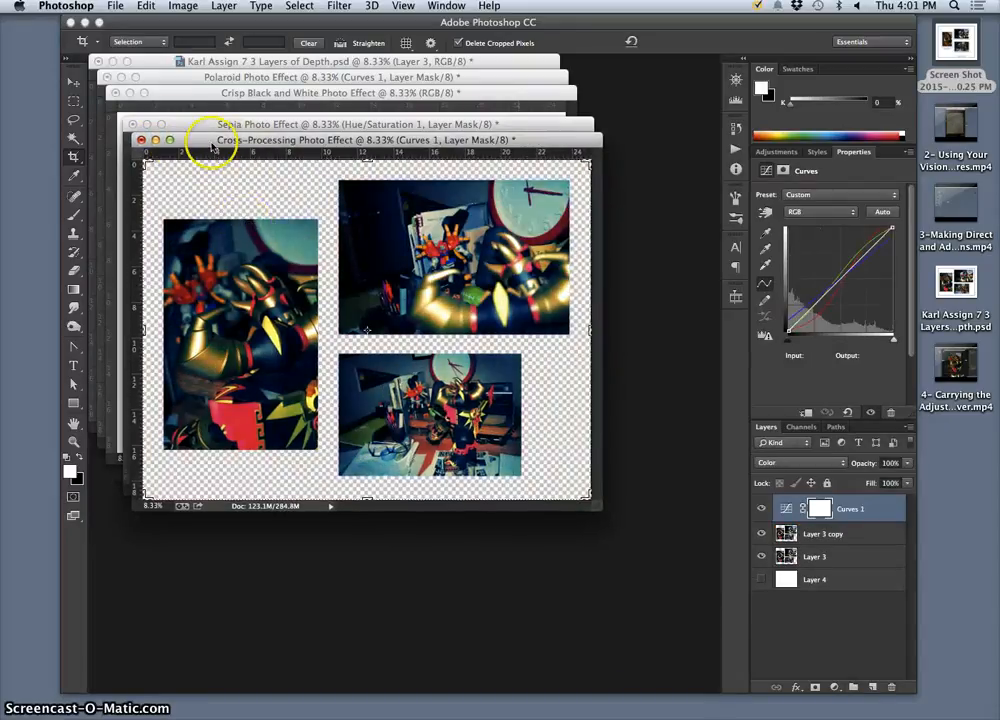
left_click(155, 140)
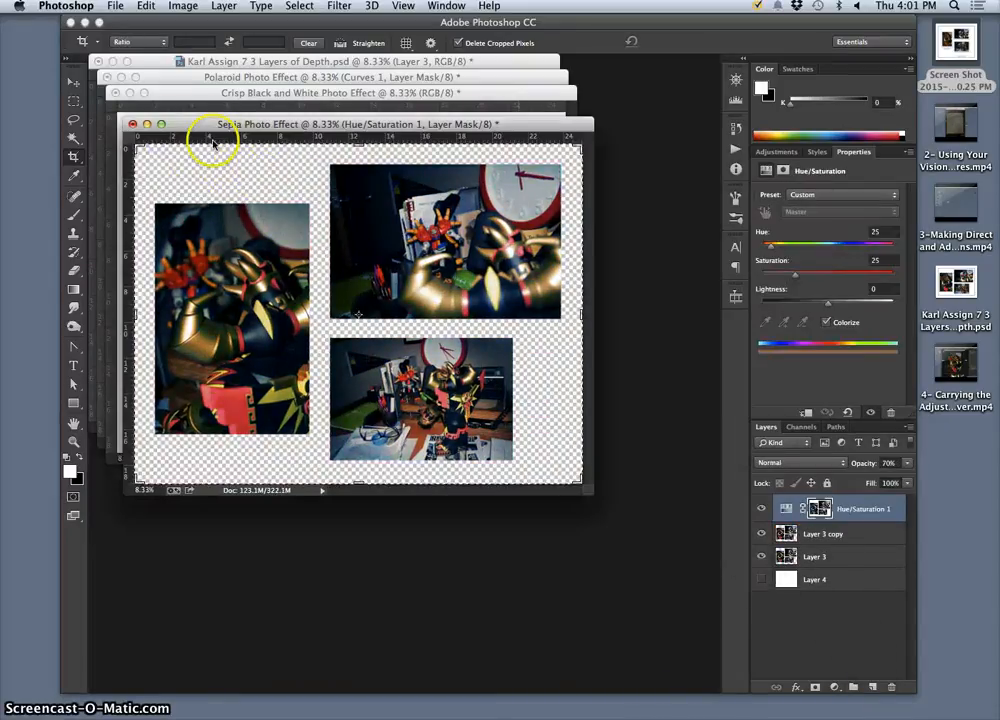
Close the Sepia Photo Effect and Crisp Black and White Photo Effect versions without saving.
left_click(132, 124)
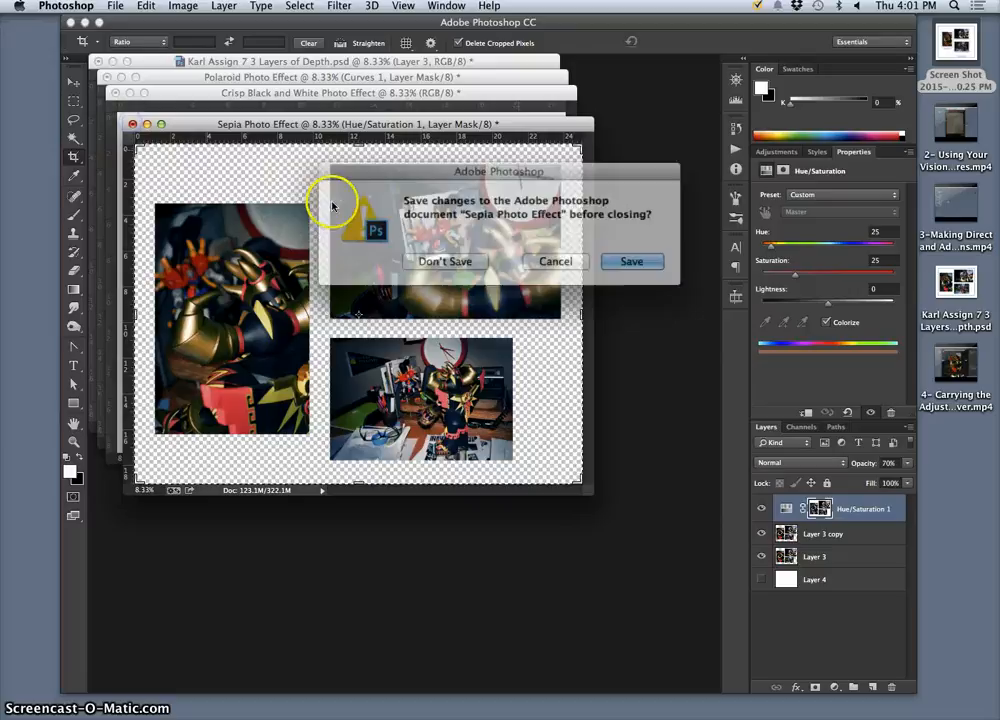
left_click(440, 258)
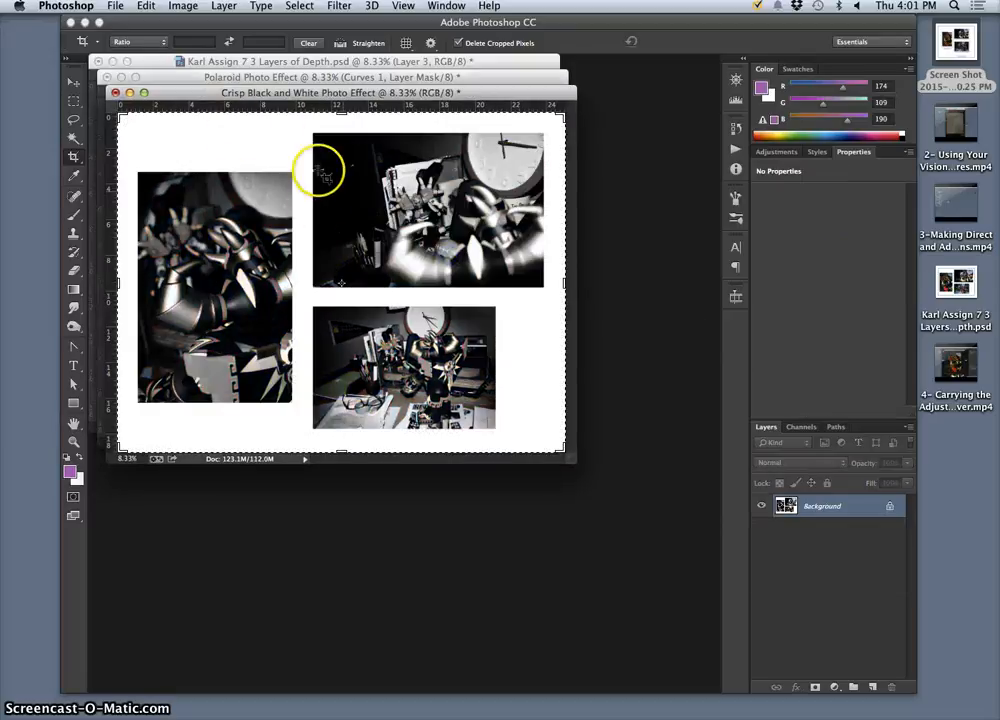
left_click(115, 92)
left_click(446, 262)
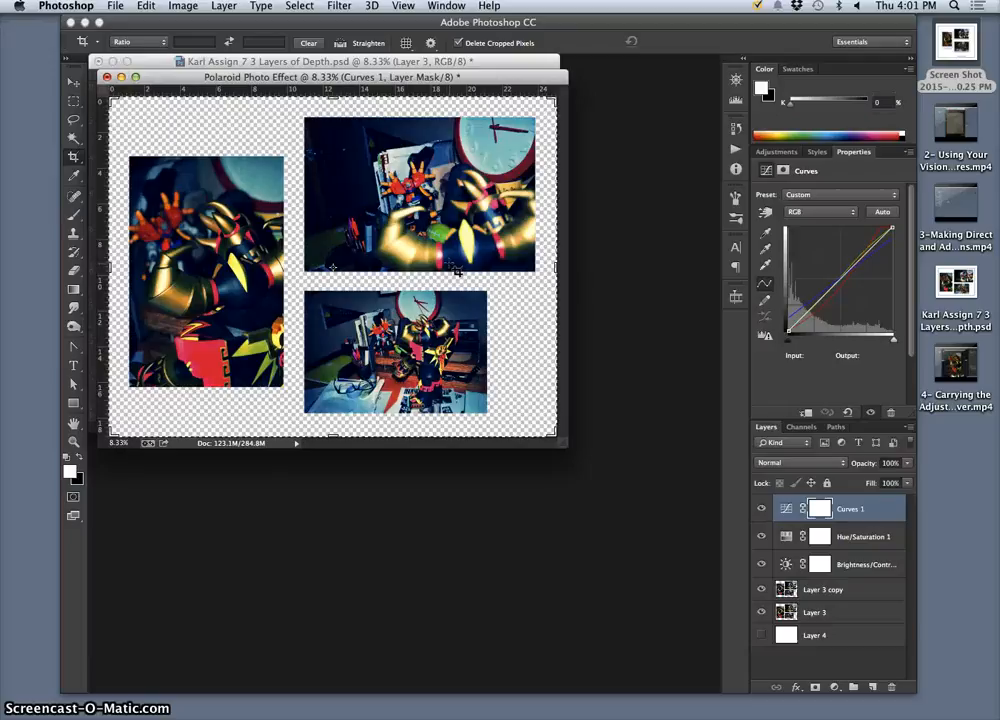
Move the Polaroid Photo Effect version away from the original composition to compare them, and close it without saving.
left_click_drag(259, 82, 425, 330)
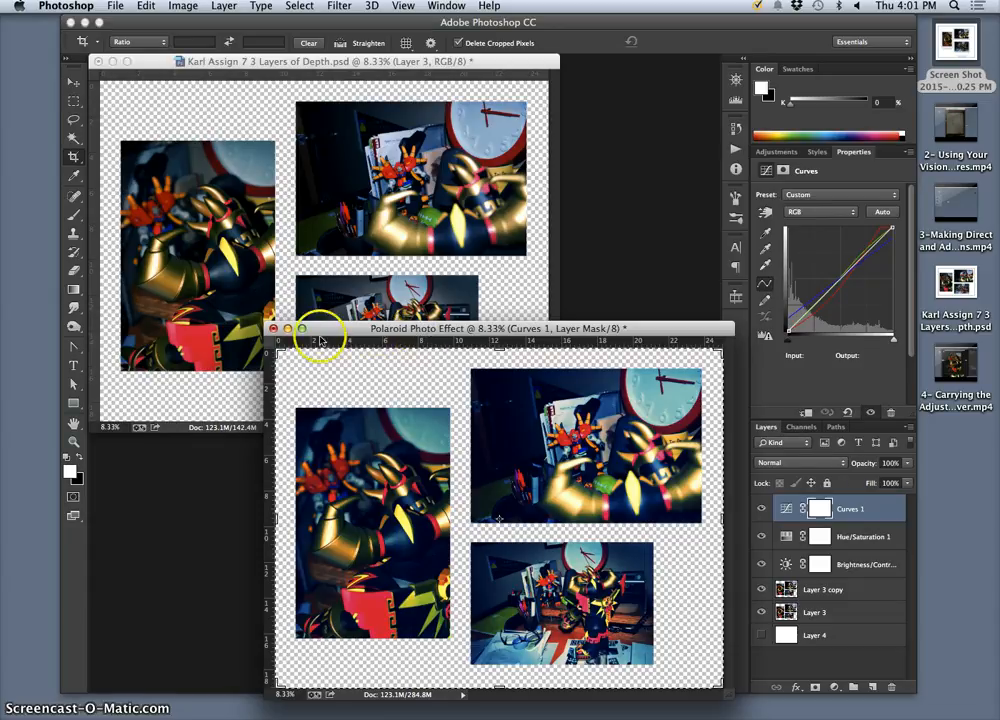
left_click(274, 329)
left_click(428, 264)
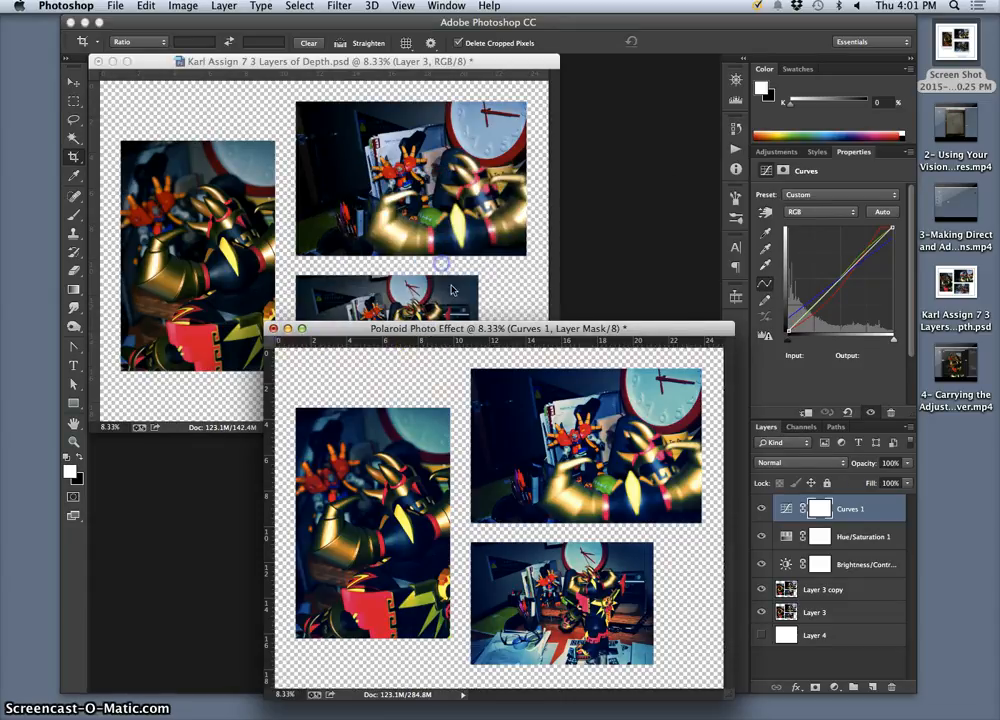
Restore all the minimized effect versions, from MISS ETIKATE 1 through Cross-Processing Photo Effect, to the workspace.
left_click(795, 700)
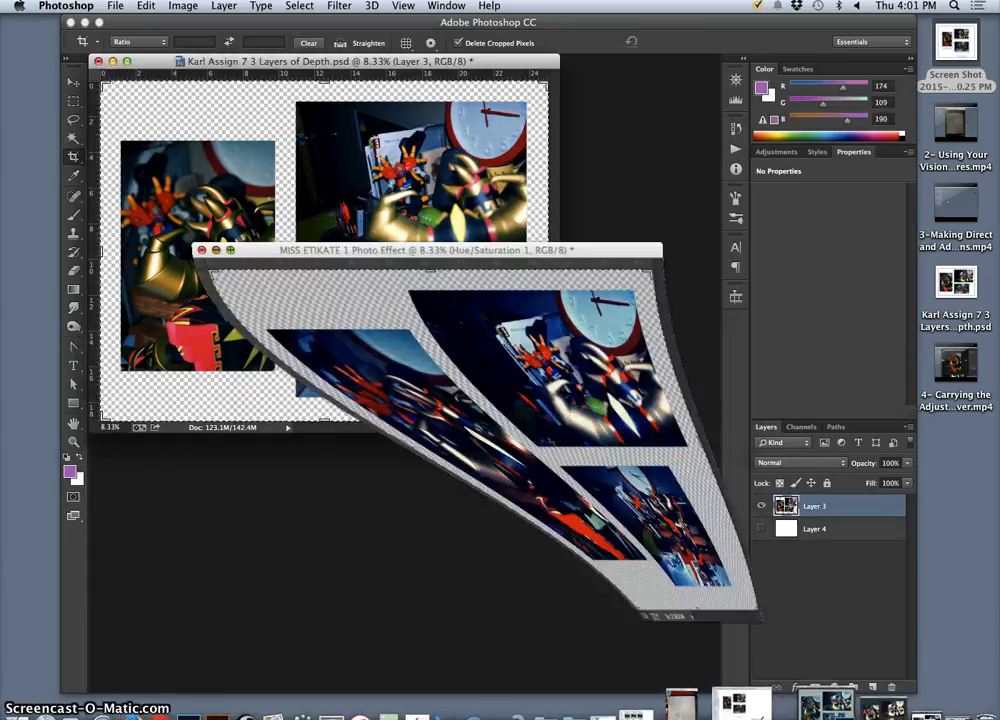
left_click(797, 700)
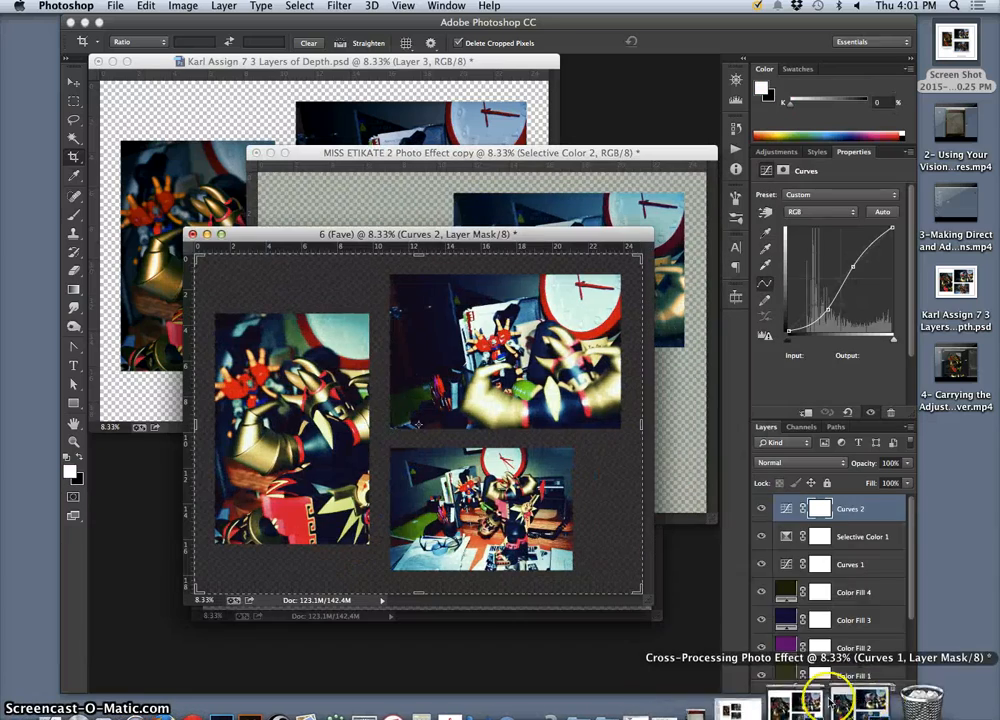
left_click(843, 704)
left_click(844, 704)
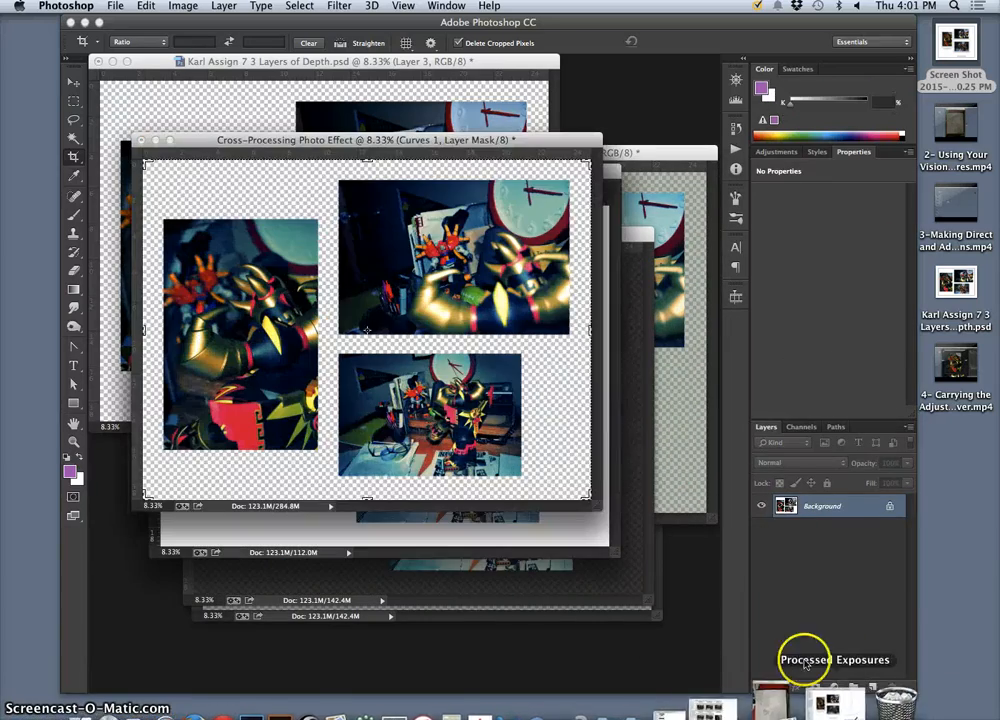
Separate the Heightened Drama and Max Texture High-Pass Filter versions and spread them and the Cross-Processing version apart for comparison.
left_click_drag(327, 138, 279, 311)
left_click_drag(384, 167, 676, 258)
left_click(568, 265)
left_click_drag(493, 236, 466, 86)
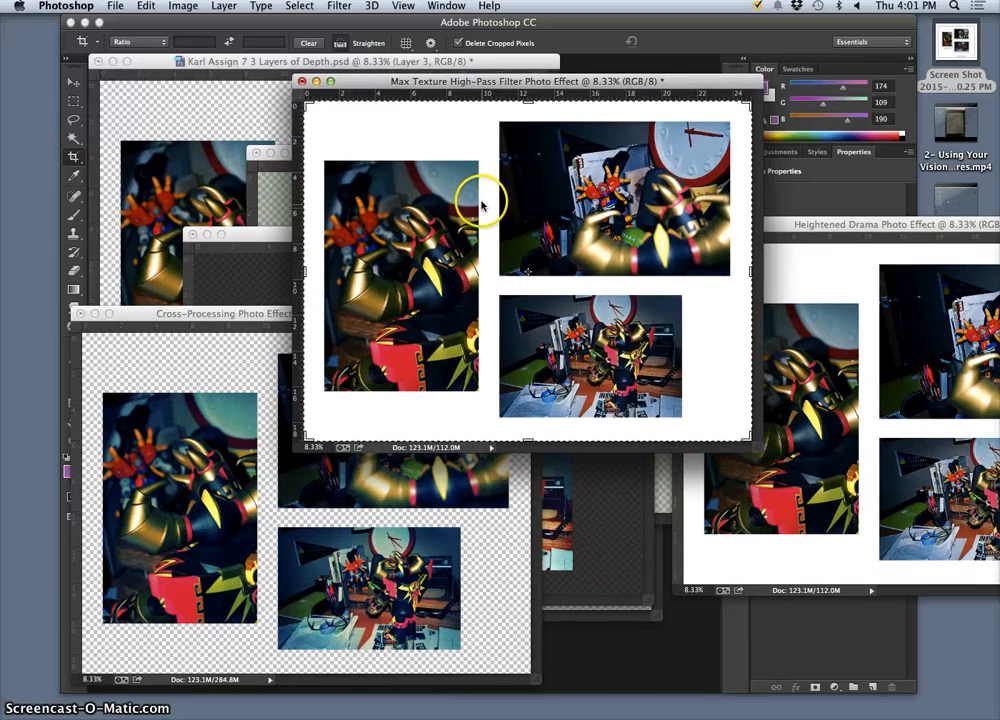
Examine the detail of all three photos in the Max Texture High-Pass Filter version at 25% zoom.
key("super+equal")
key("super+equal")
key("super+equal")
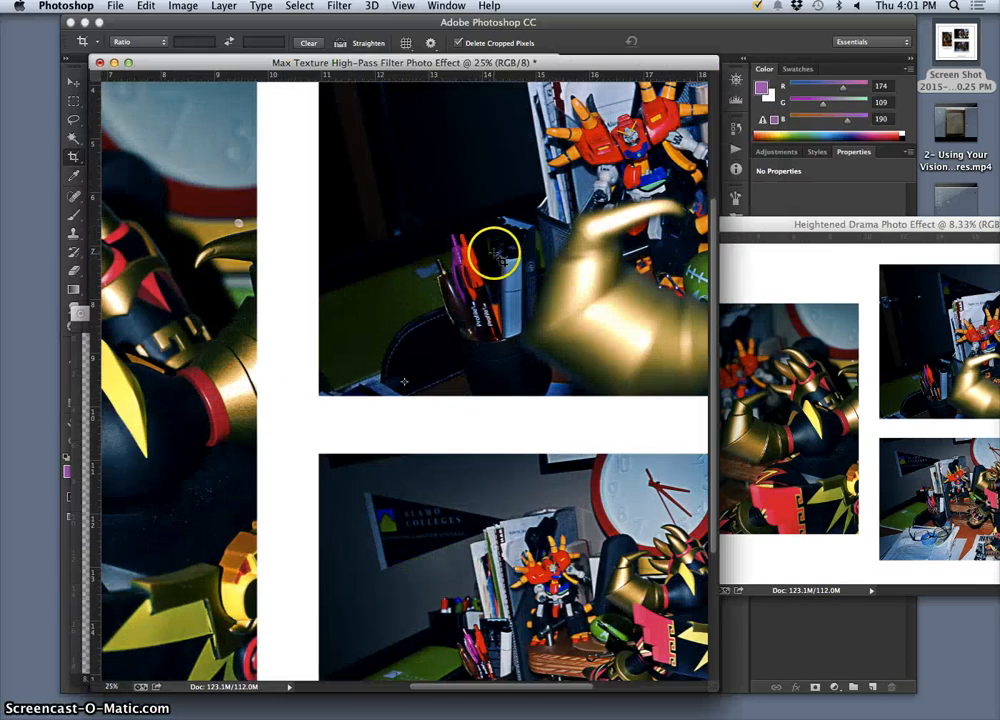
scroll(496, 256, "right", 2)
scroll(500, 262, "down", 5)
scroll(500, 262, "left", 5)
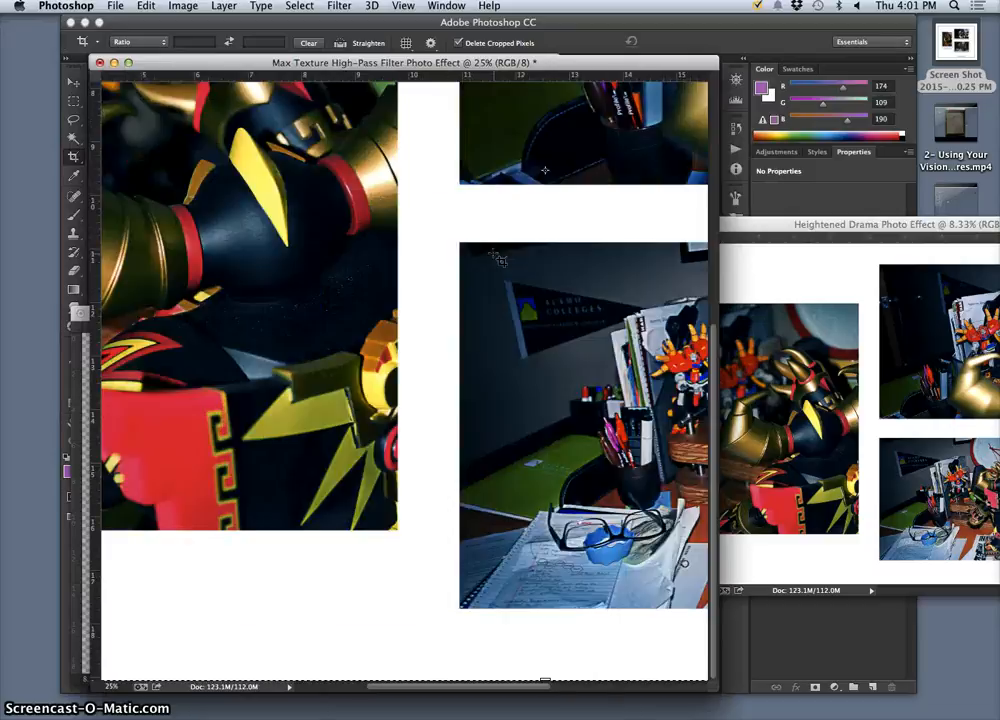
scroll(498, 258, "left", 4)
scroll(500, 260, "up", 4)
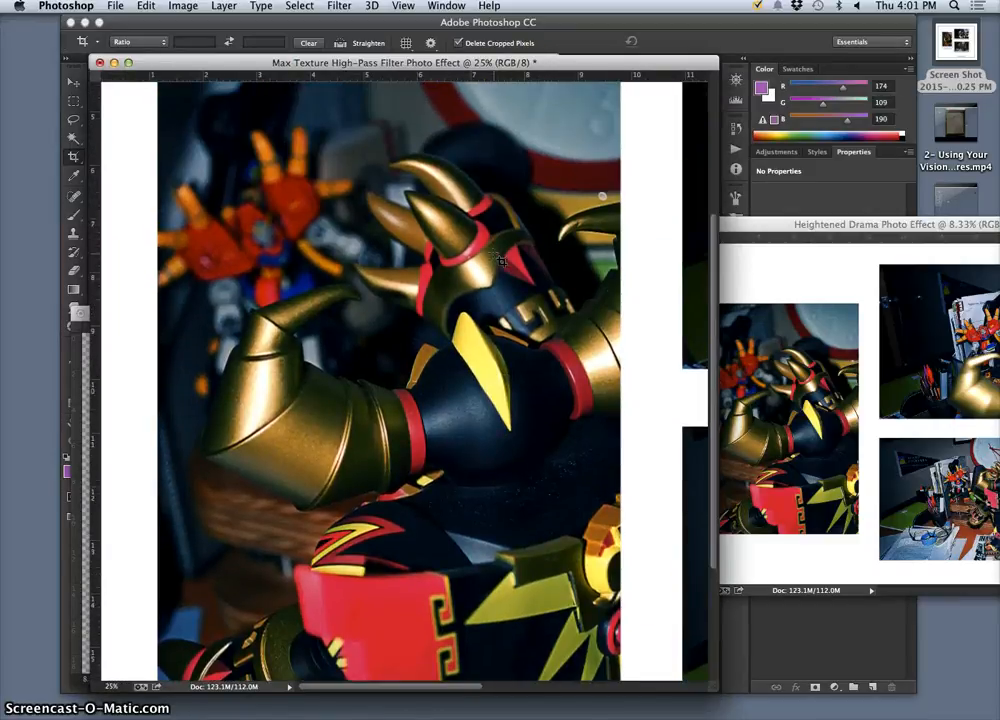
scroll(500, 260, "up", 5)
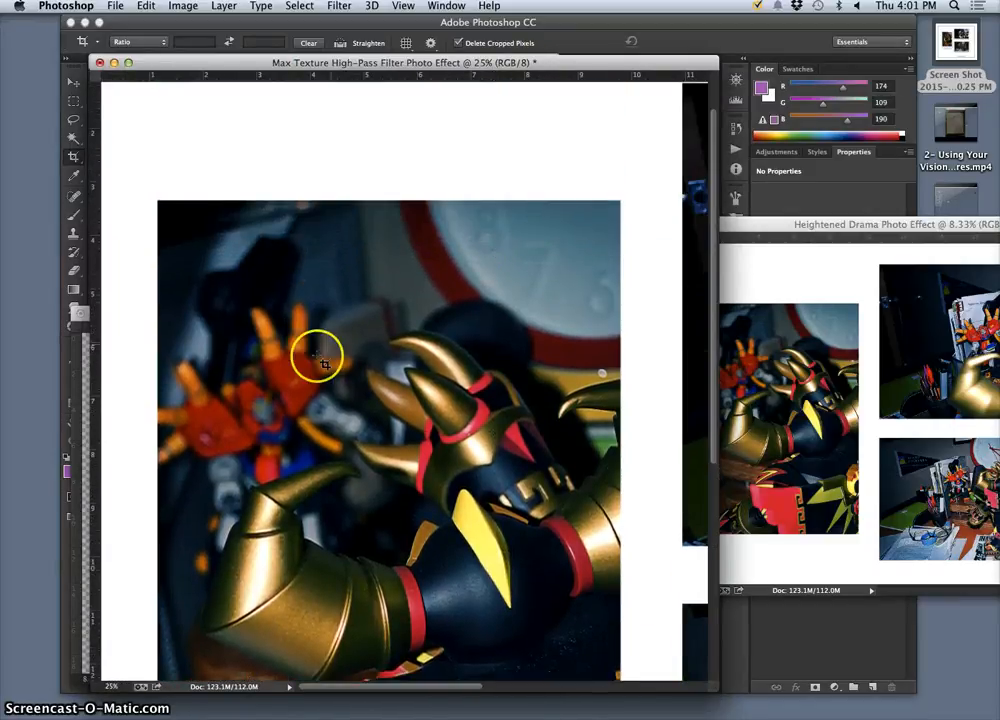
scroll(393, 391, "right", 8)
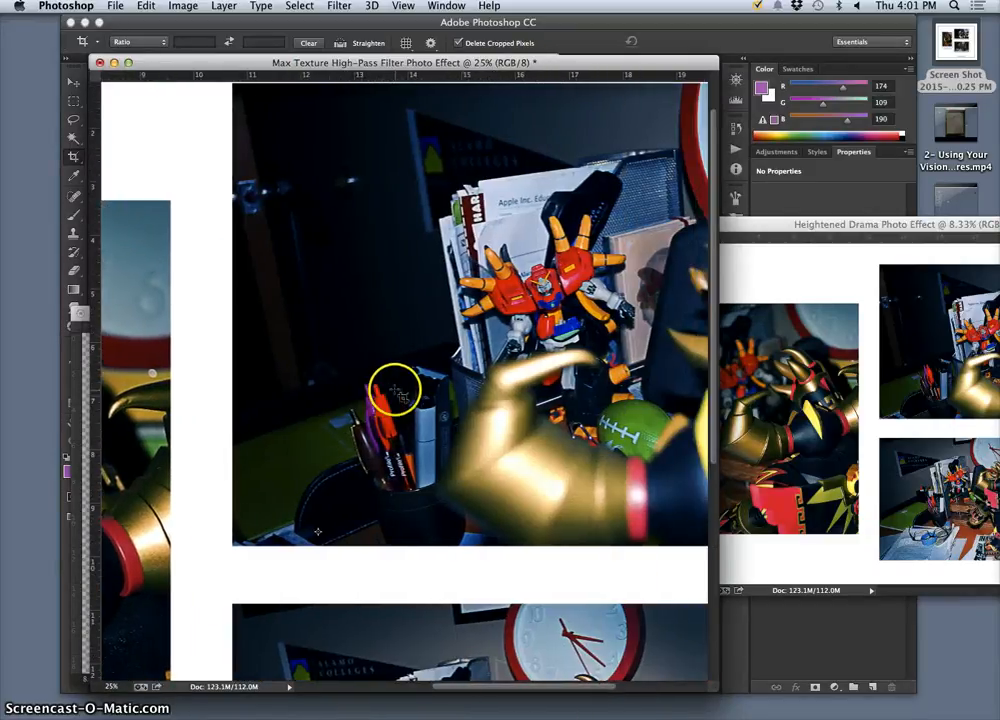
scroll(393, 391, "right", 6)
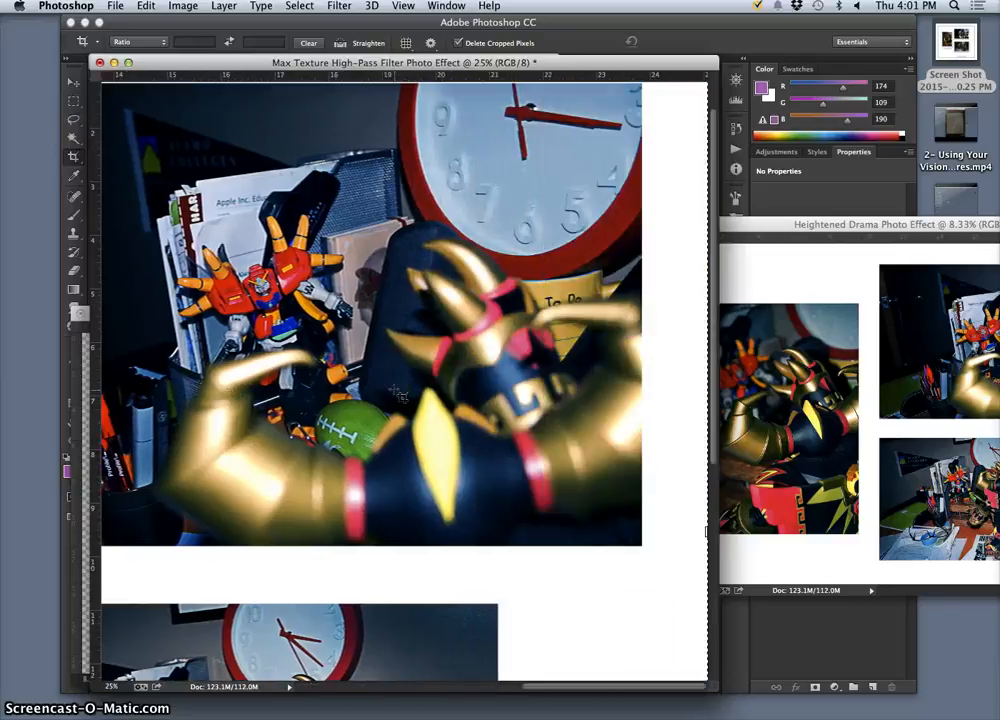
scroll(400, 392, "down", 10)
scroll(238, 170, "left", 5)
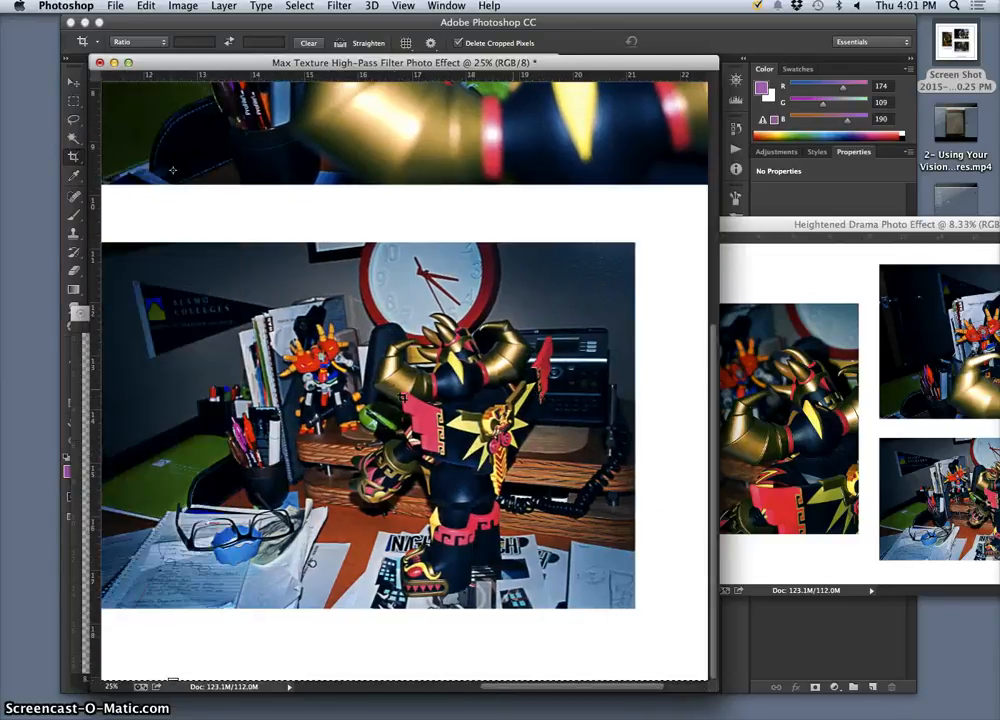
scroll(401, 397, "left", 15)
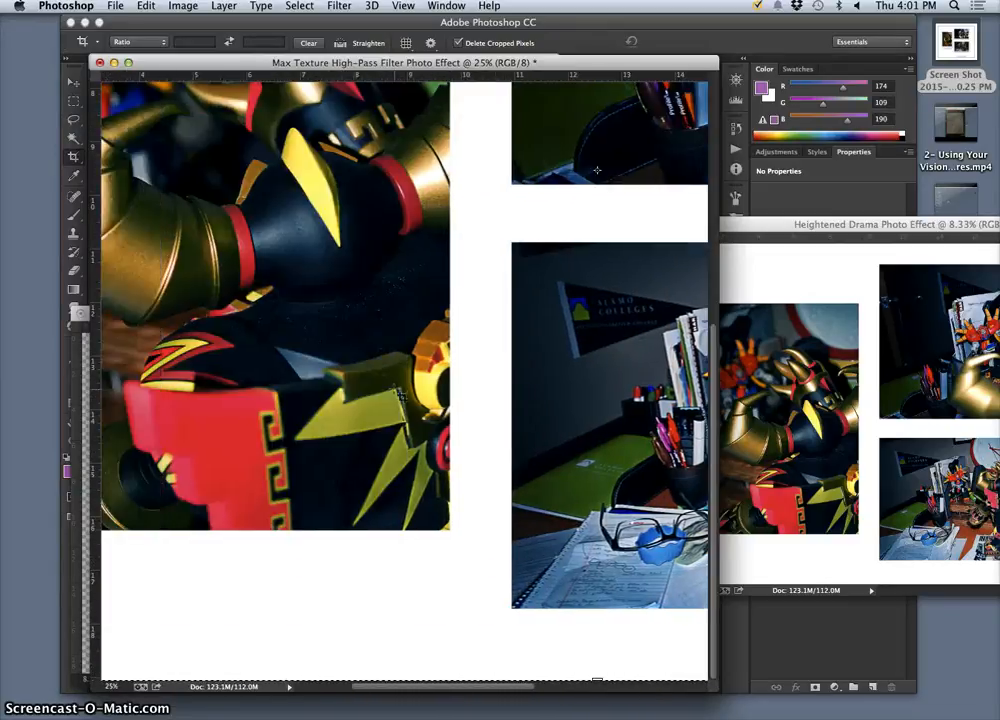
scroll(401, 397, "up", 10)
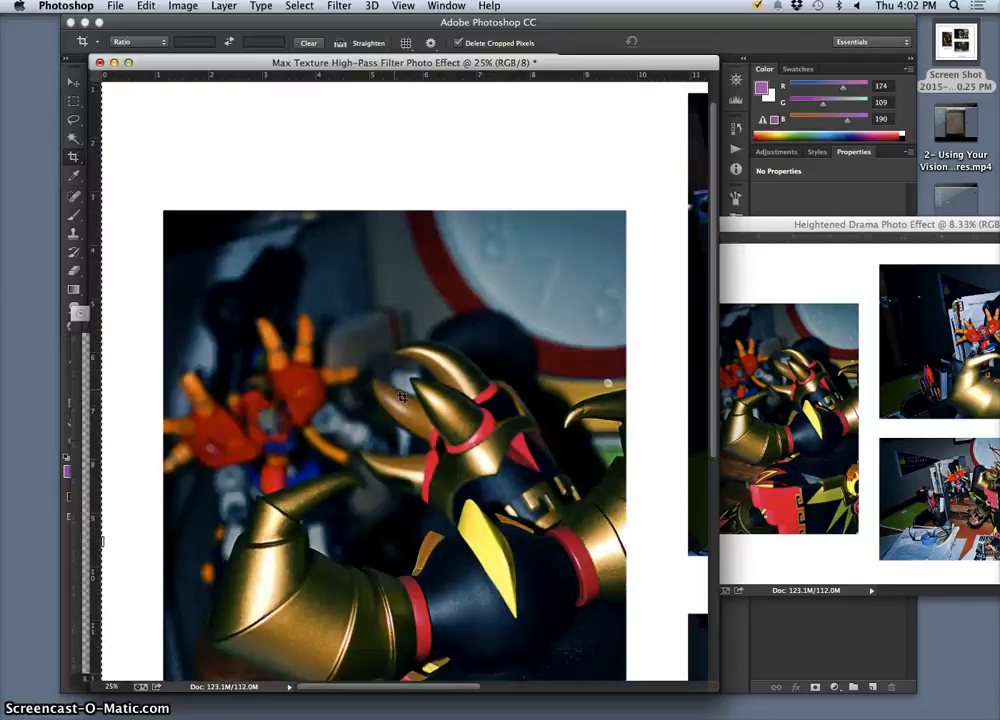
Return the Max Texture High-Pass Filter version to its 8.33% overview and minimize it.
key("super+minus")
key("super+minus")
key("super+minus")
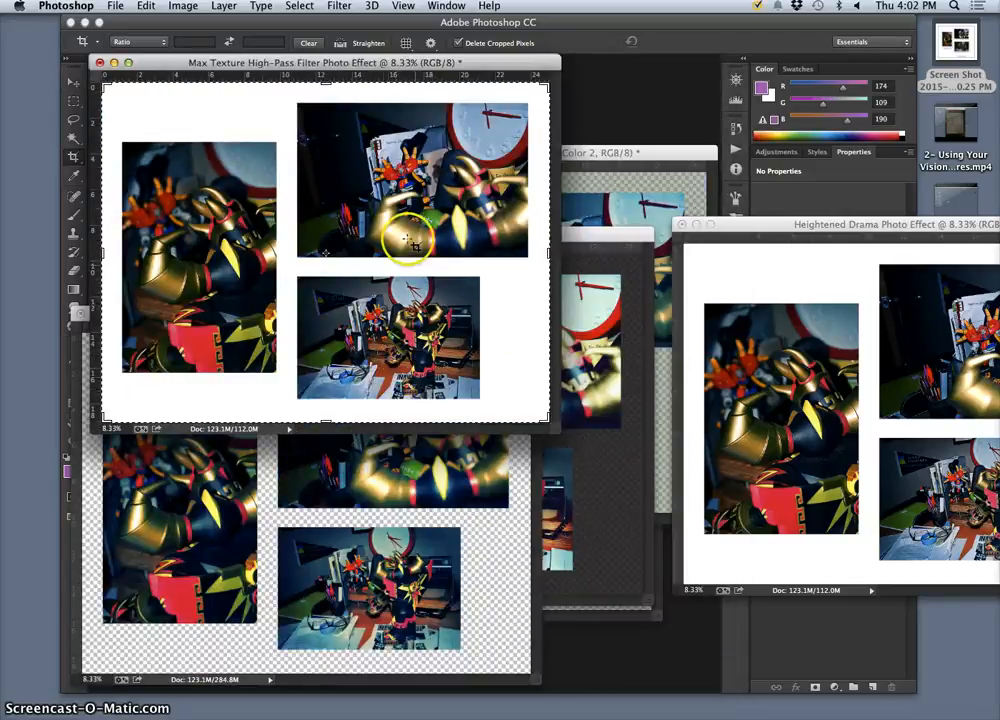
left_click(114, 63)
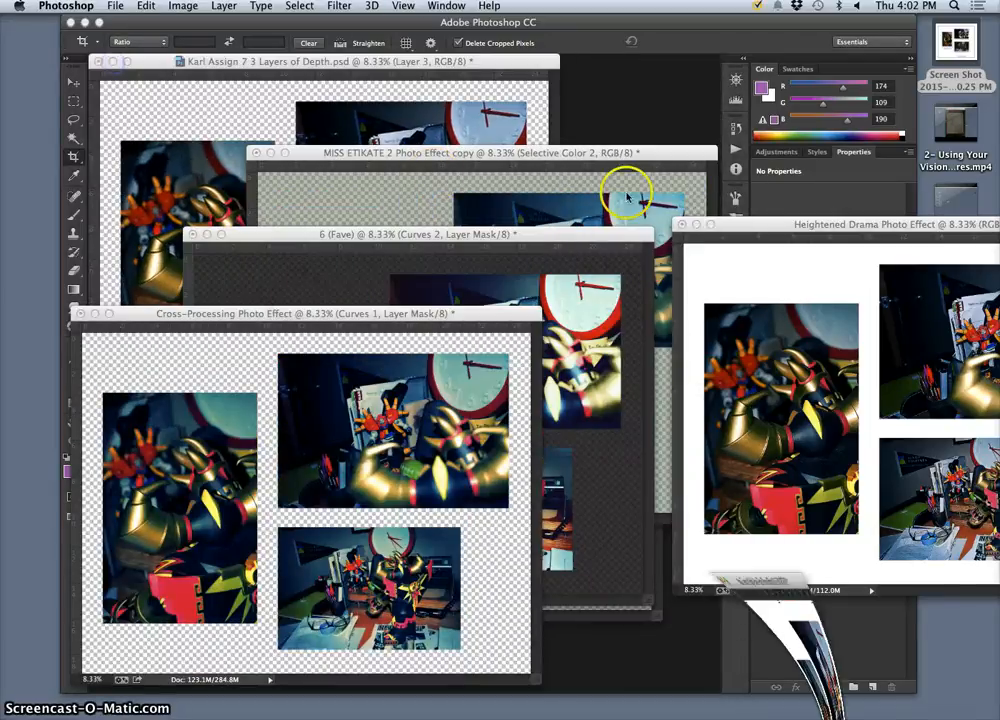
Examine the Heightened Drama version's detail at 33.3% zoom and close it without saving.
left_click_drag(790, 228, 392, 180)
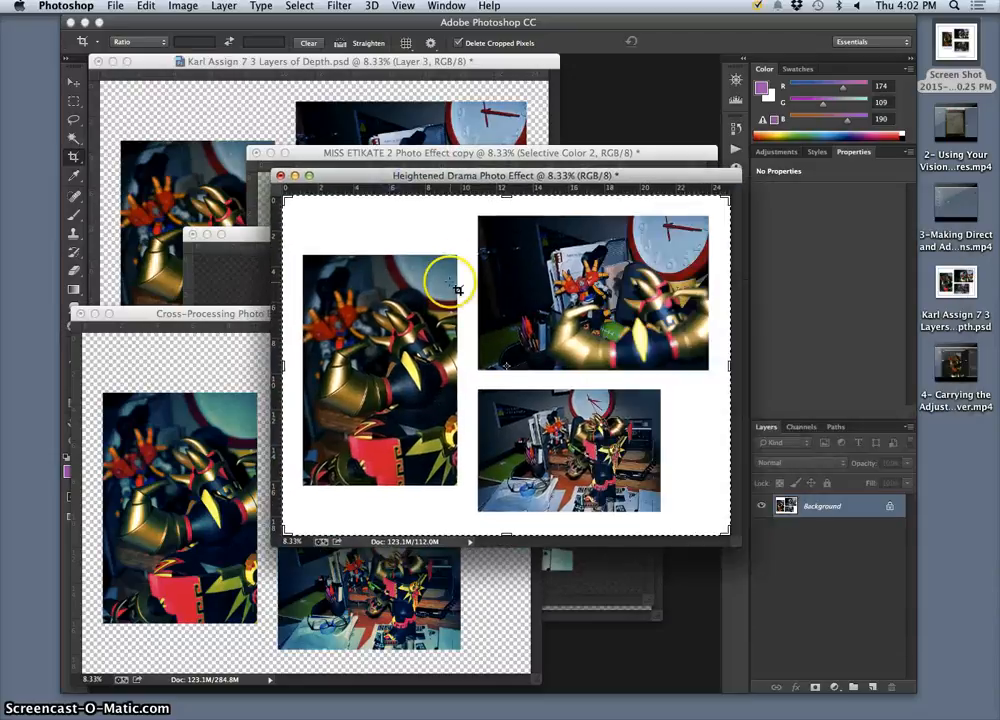
key("super+plus")
key("super+plus")
key("super+plus")
key("super+plus")
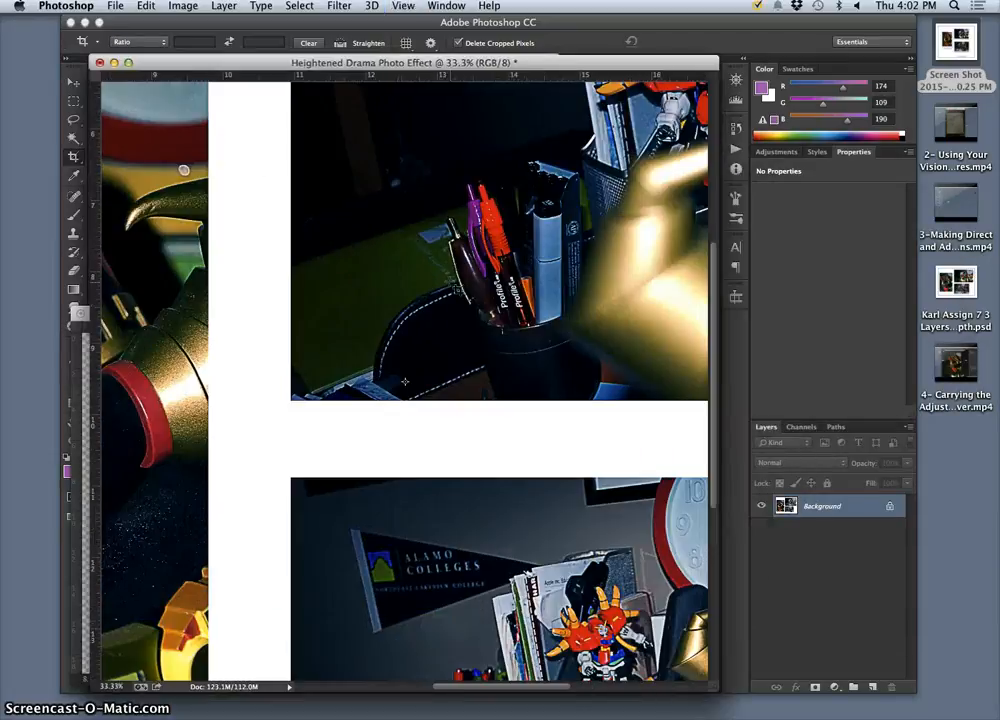
left_click(99, 62)
left_click(445, 262)
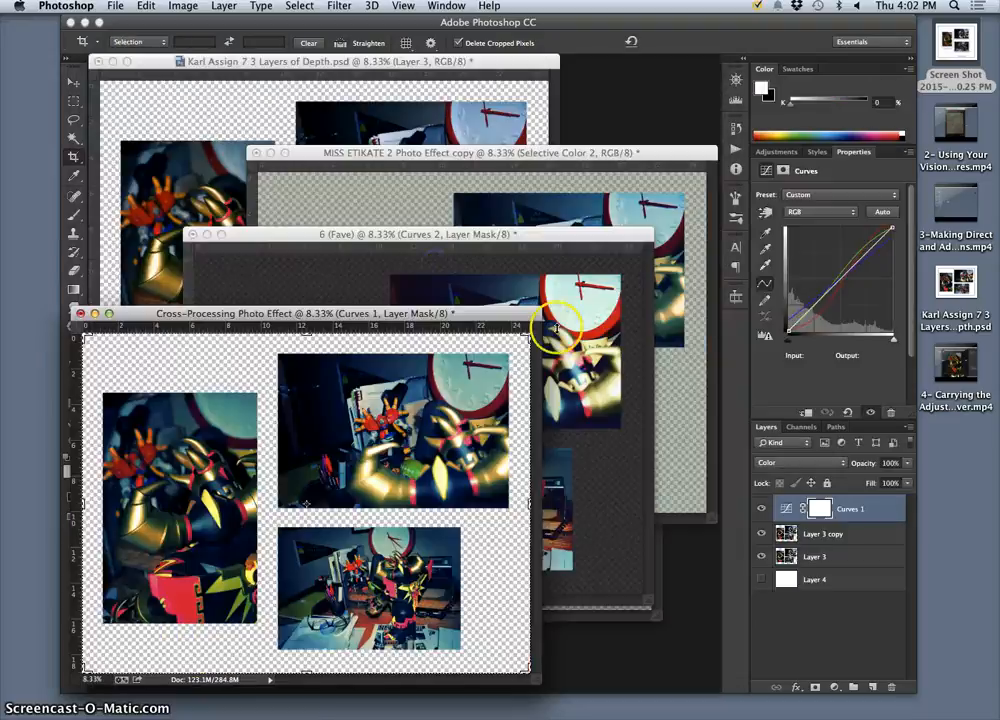
Arrange the Cross-Processing version beside the MISS ETIKATE 2 copy to compare the two effects.
left_click_drag(426, 315, 840, 333)
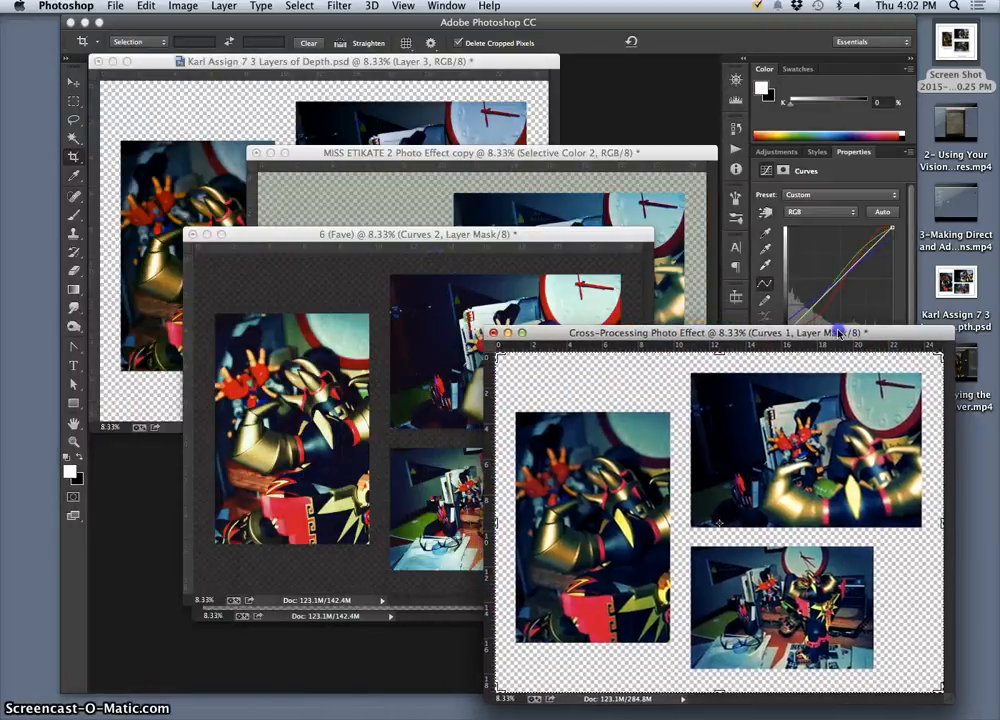
left_click(598, 152)
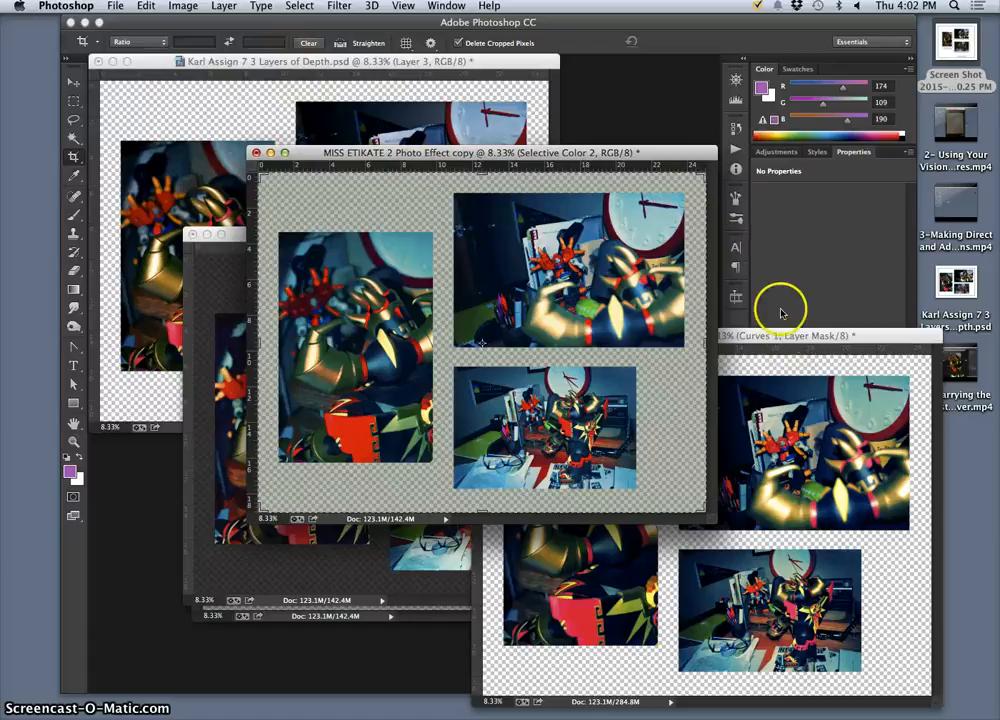
left_click_drag(781, 336, 440, 424)
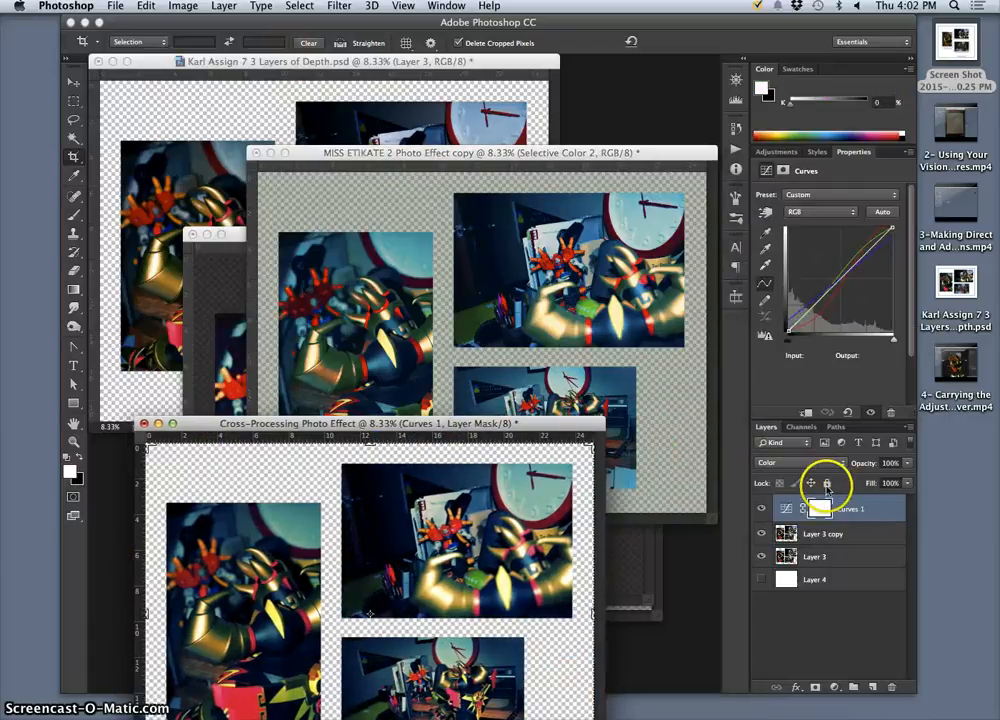
Flatten the Cross-Processing Photo Effect version, discarding its hidden layers.
left_click(224, 6)
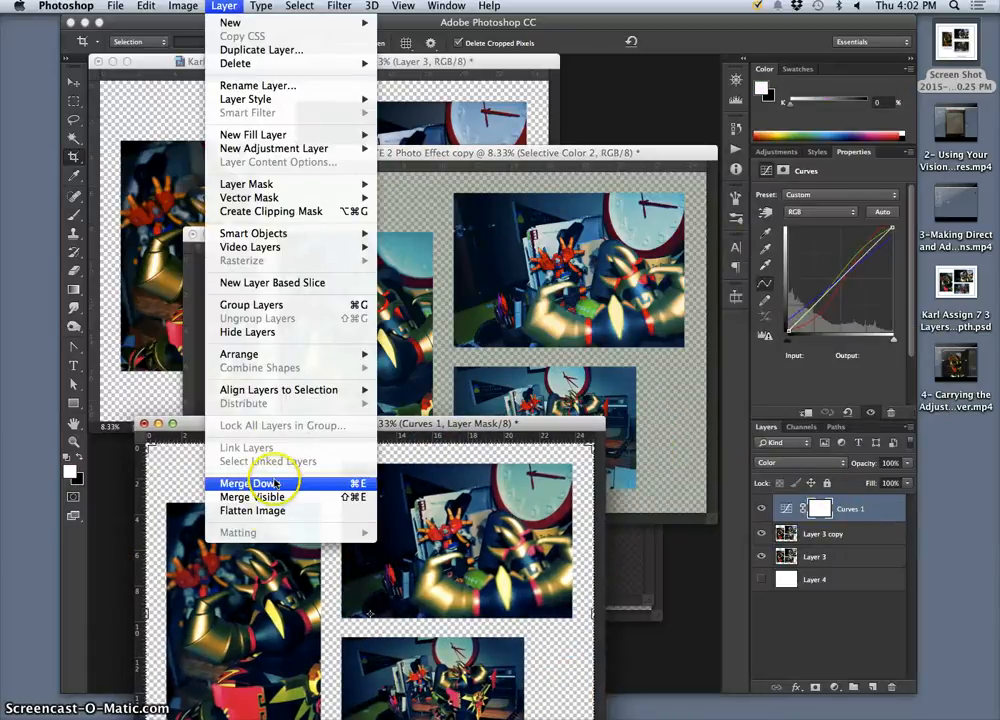
left_click(255, 510)
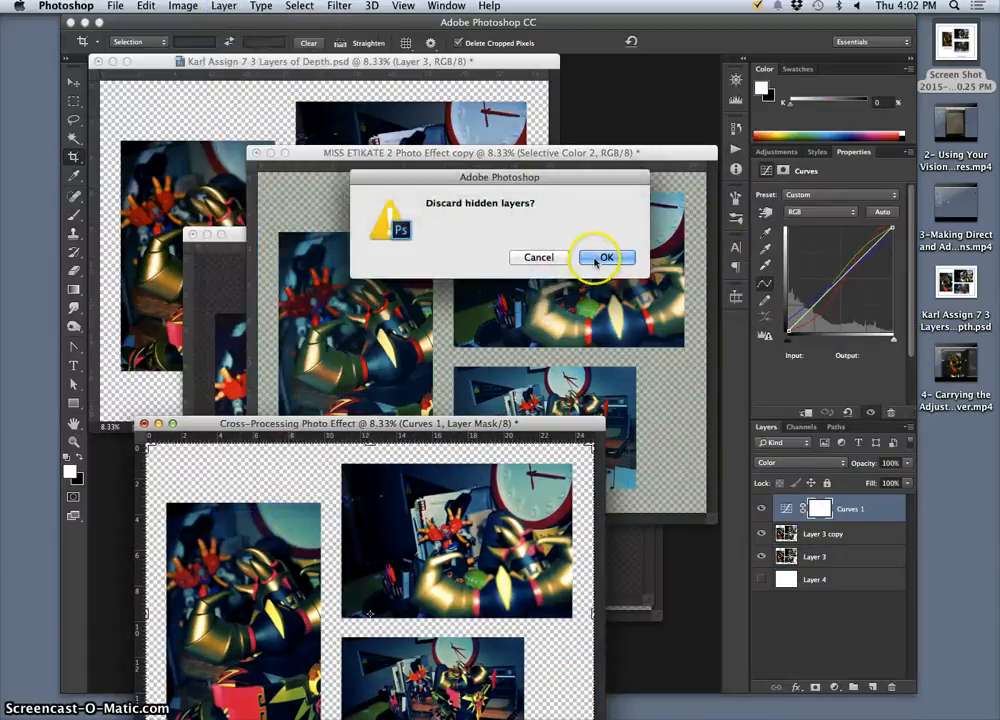
left_click(603, 258)
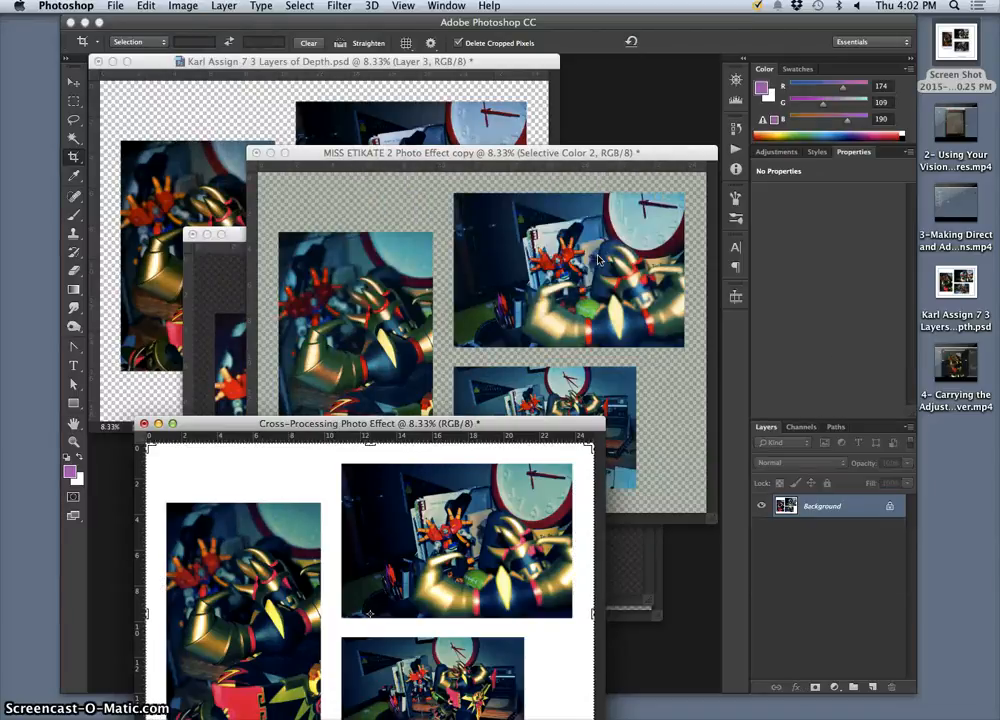
Flatten the MISS ETIKATE 2 Photo Effect copy, discarding its hidden layers.
left_click(487, 154)
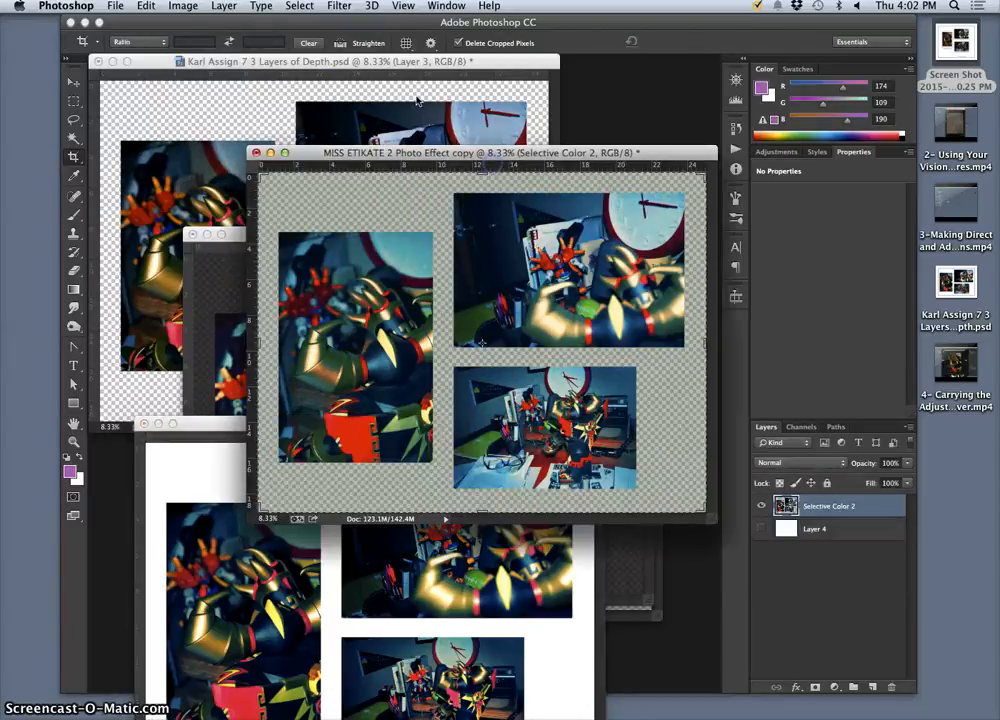
left_click(220, 6)
left_click(255, 510)
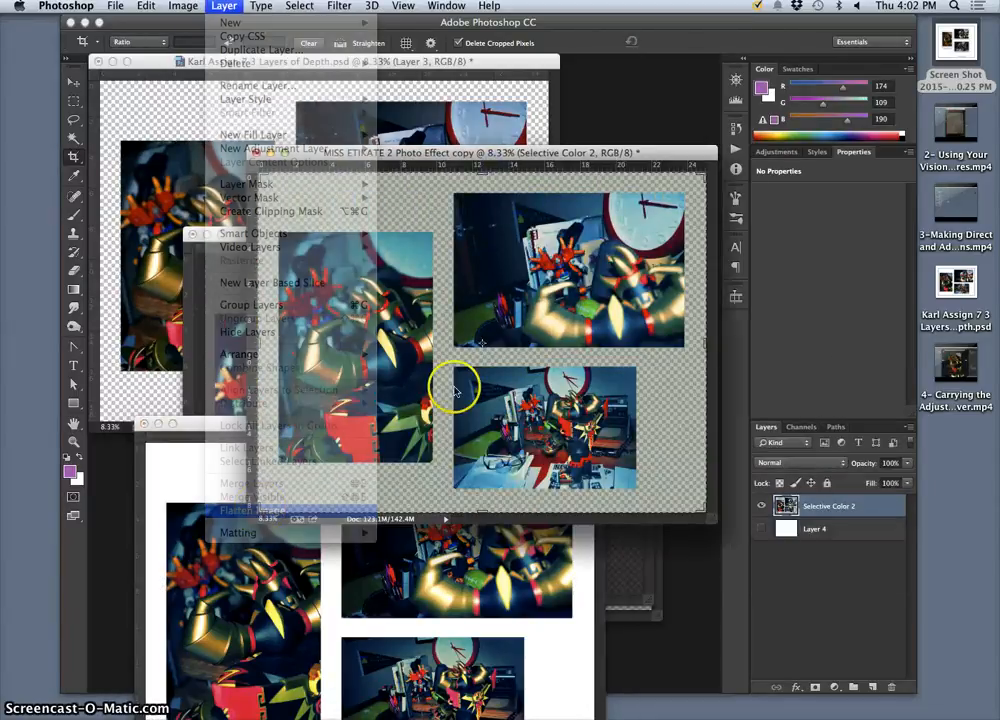
left_click(603, 256)
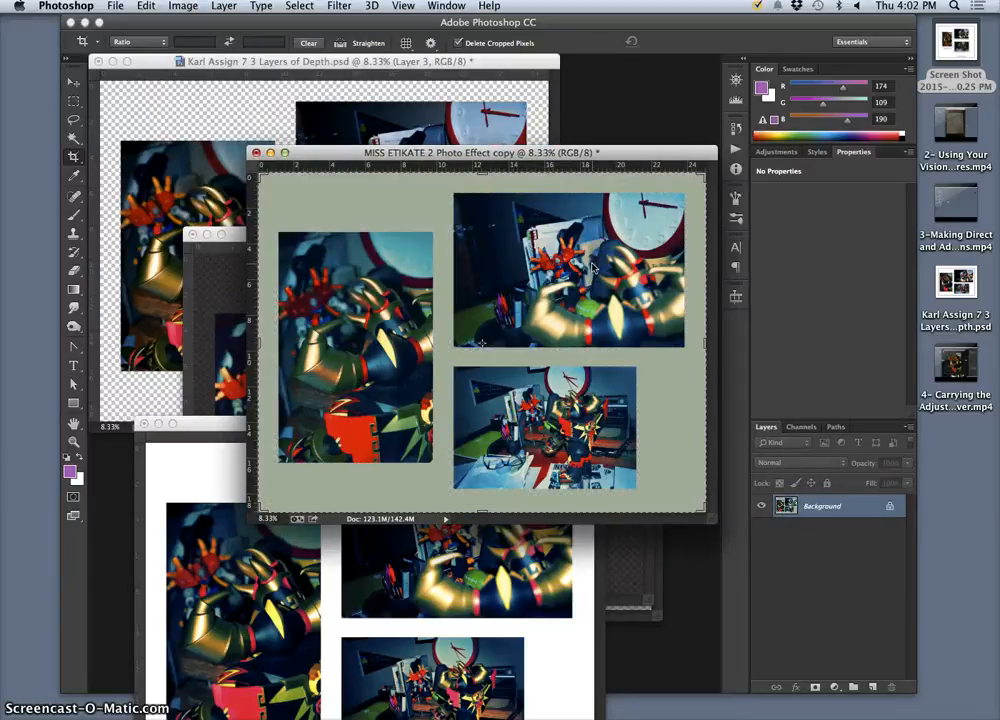
Flatten the 6 (Fave) version and discard its hidden layers.
left_click(236, 240)
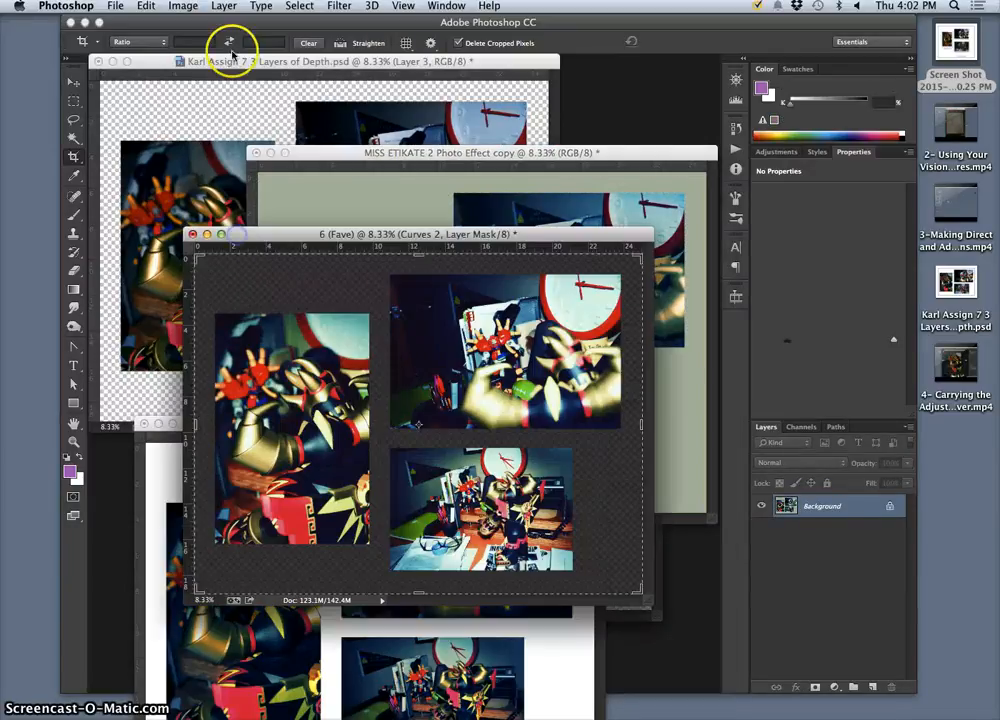
left_click(222, 6)
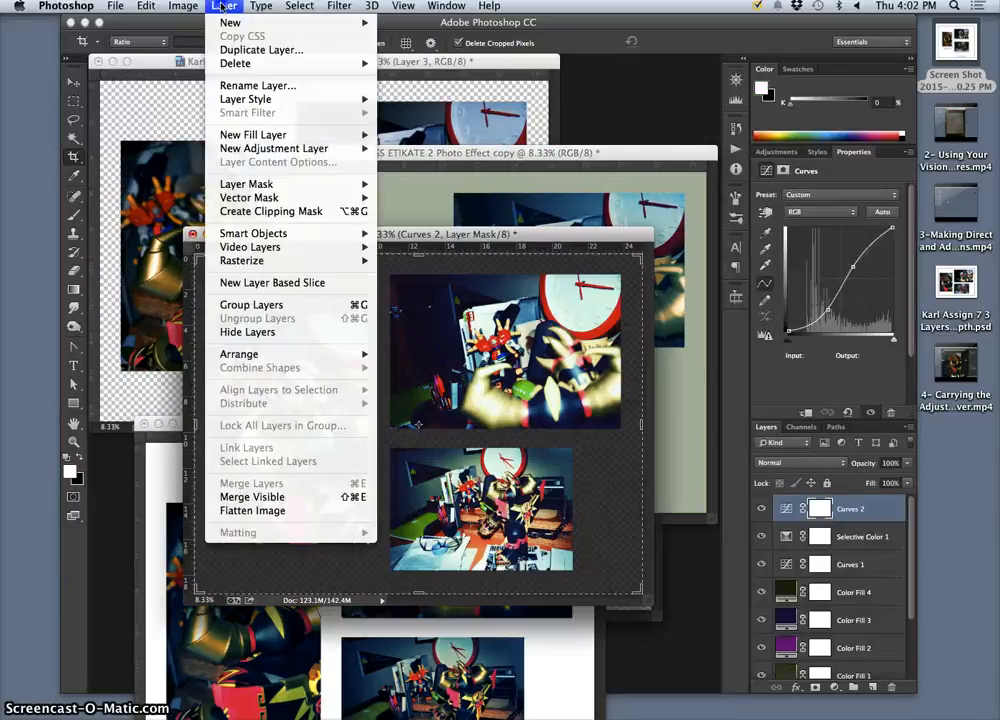
left_click(273, 513)
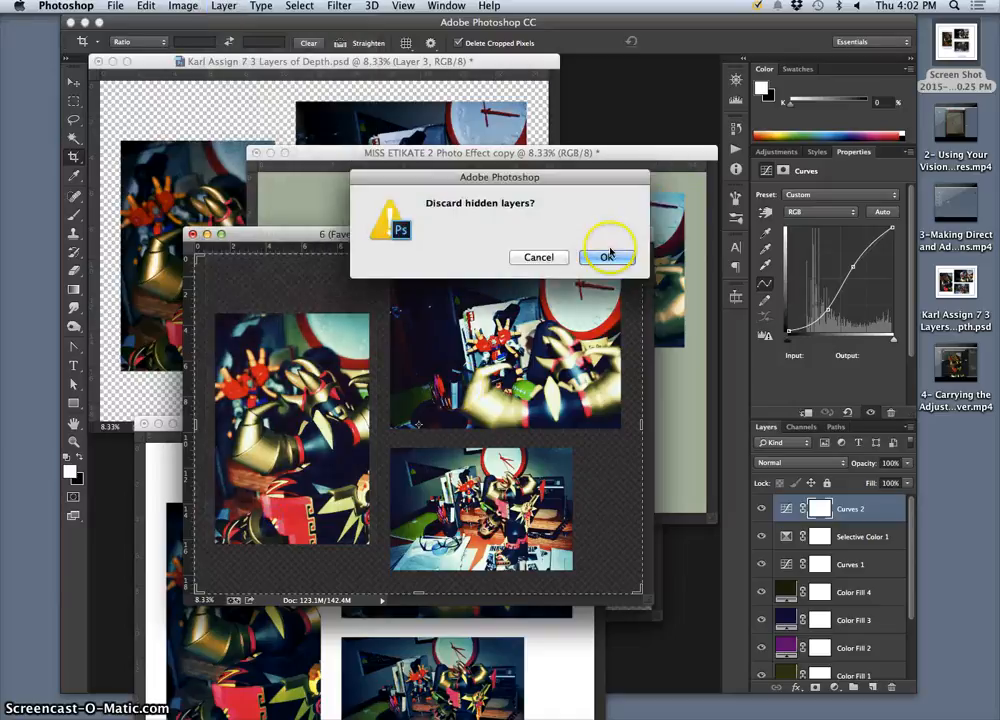
left_click(606, 256)
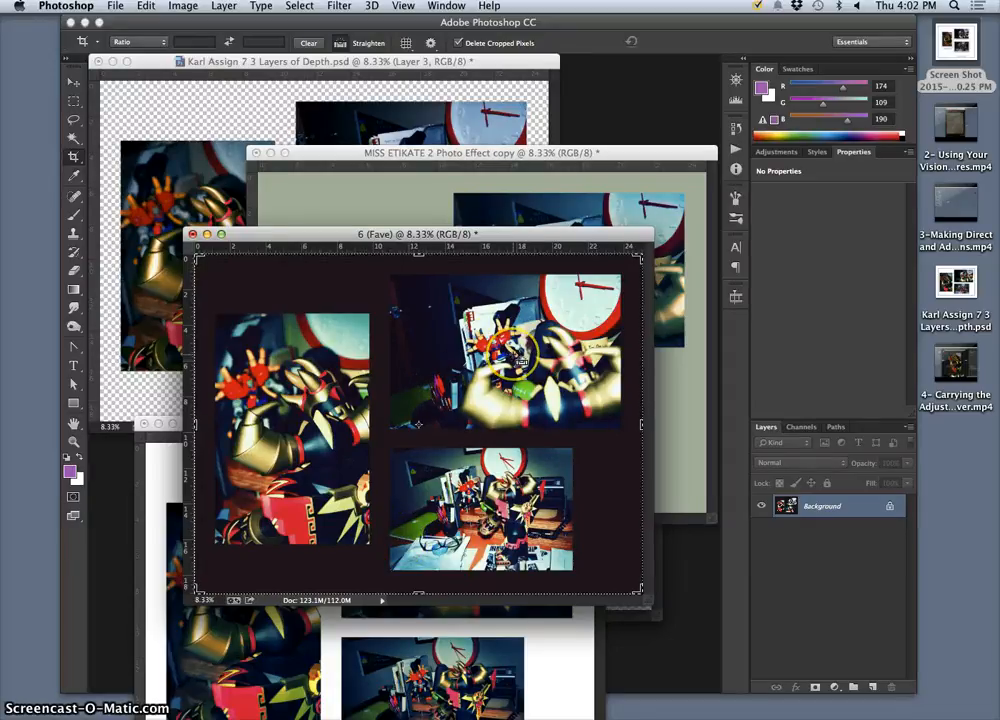
Paste the 6 (Fave) image as a new layer into the 3 Layers of Depth composition and enlarge its window.
left_click(299, 61)
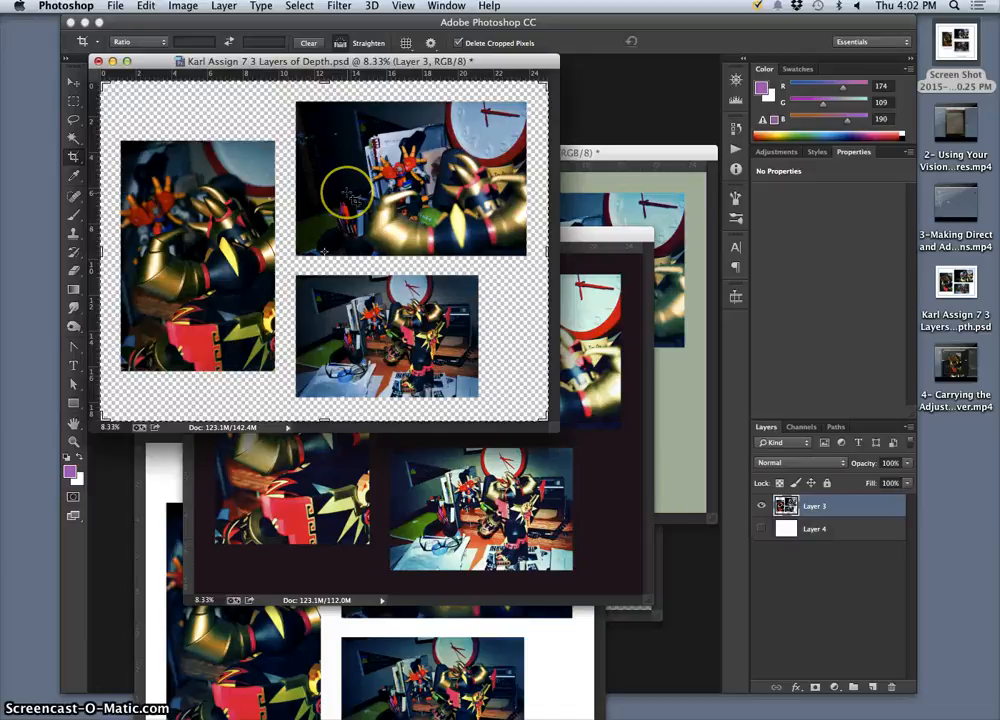
key("super+v")
left_click_drag(556, 430, 706, 601)
Magic Wand the transparent area around Layer 3's photos with Layer 5 hidden, and make Layer 5 visible and active with that selection.
left_click(73, 119)
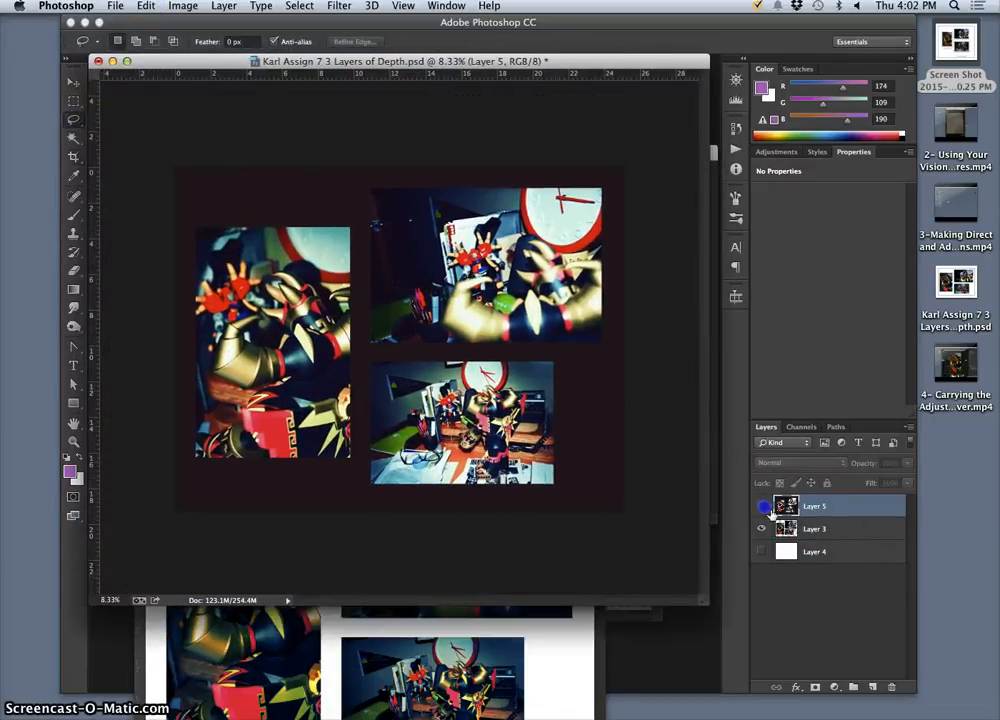
left_click(761, 506)
left_click(800, 528)
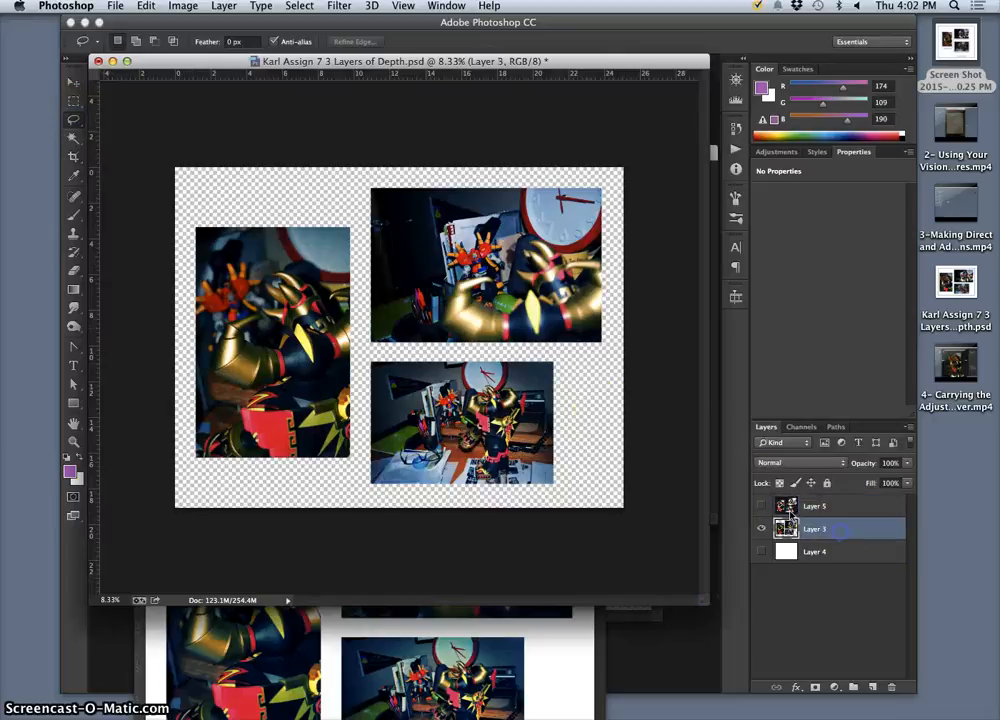
left_click(72, 138)
left_click(297, 210)
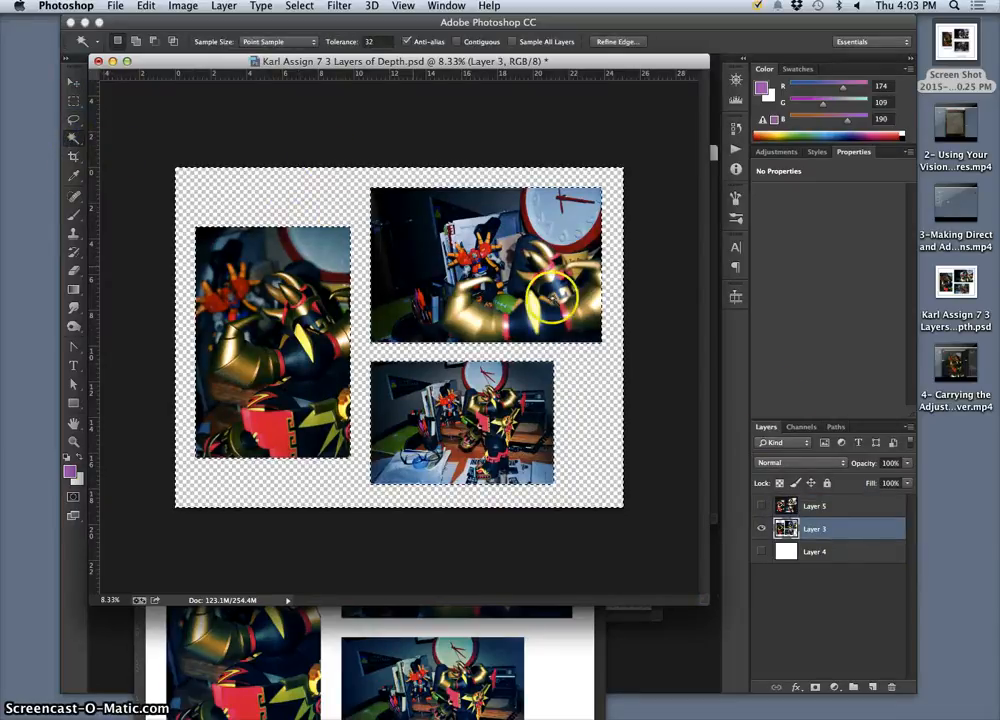
left_click(815, 506)
left_click(761, 506)
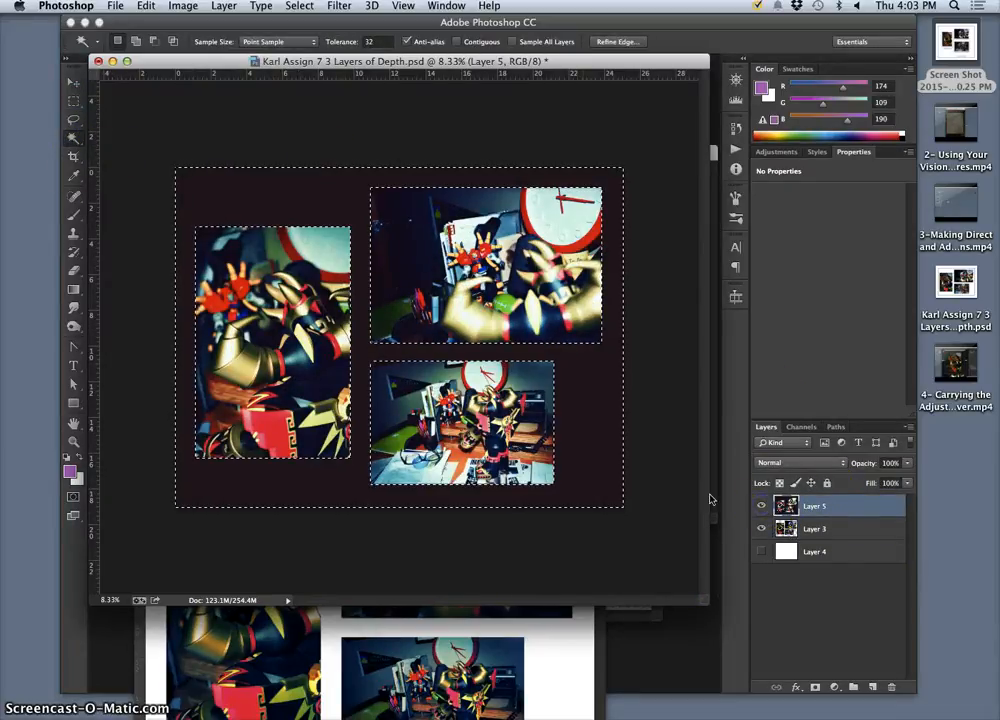